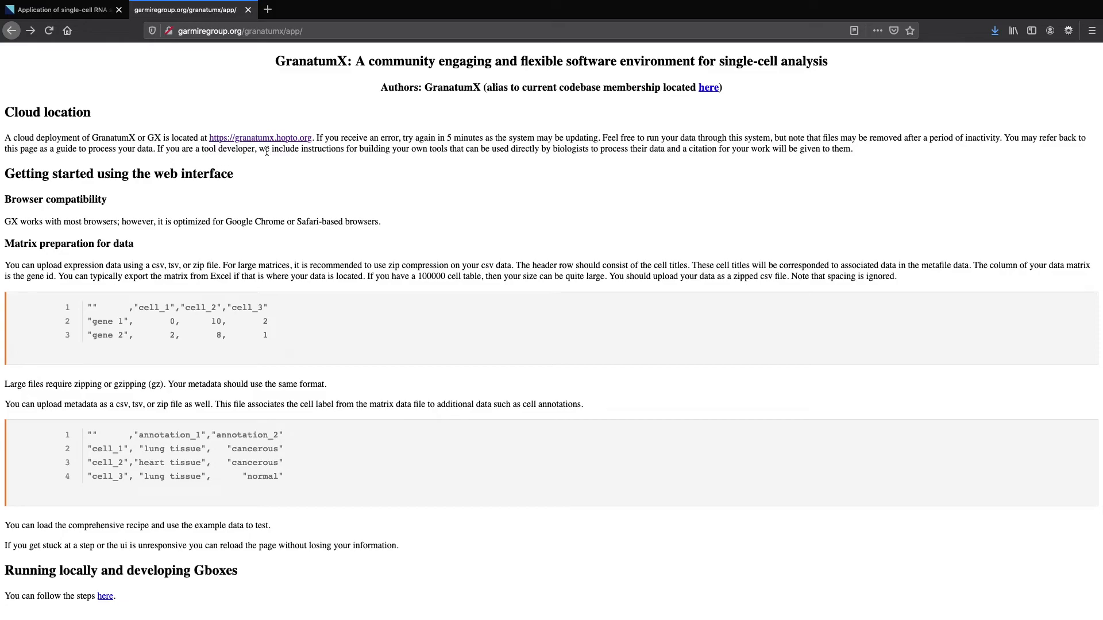
# Open GranatumX in a new tab and load the Comprehensive pipeline recipe into a sandbox project
pyautogui.rightClick(281, 138)
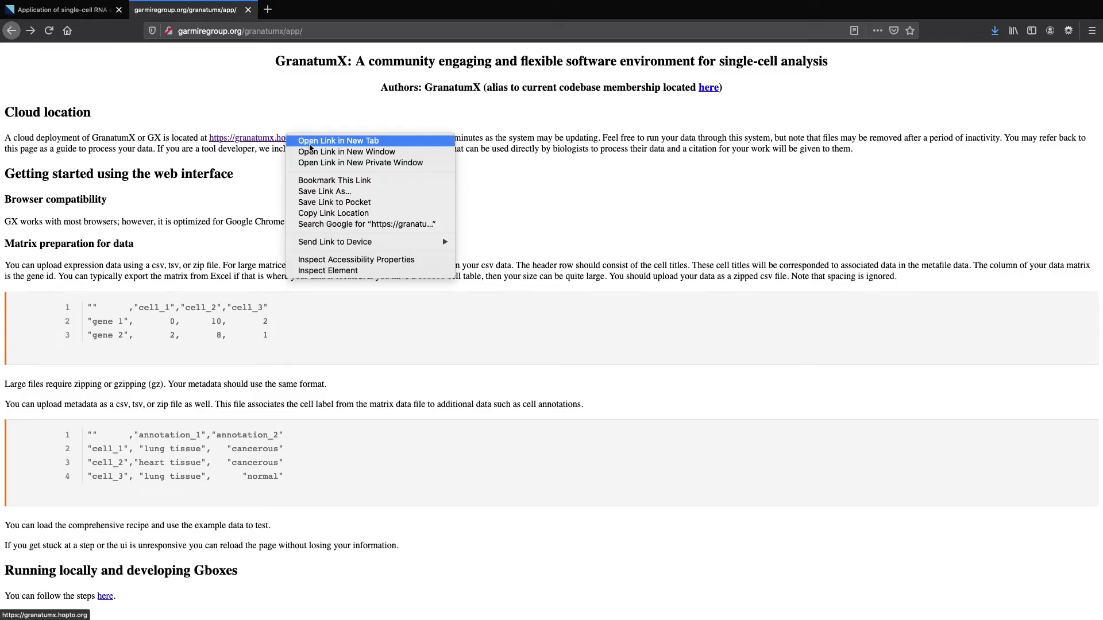
pyautogui.click(302, 141)
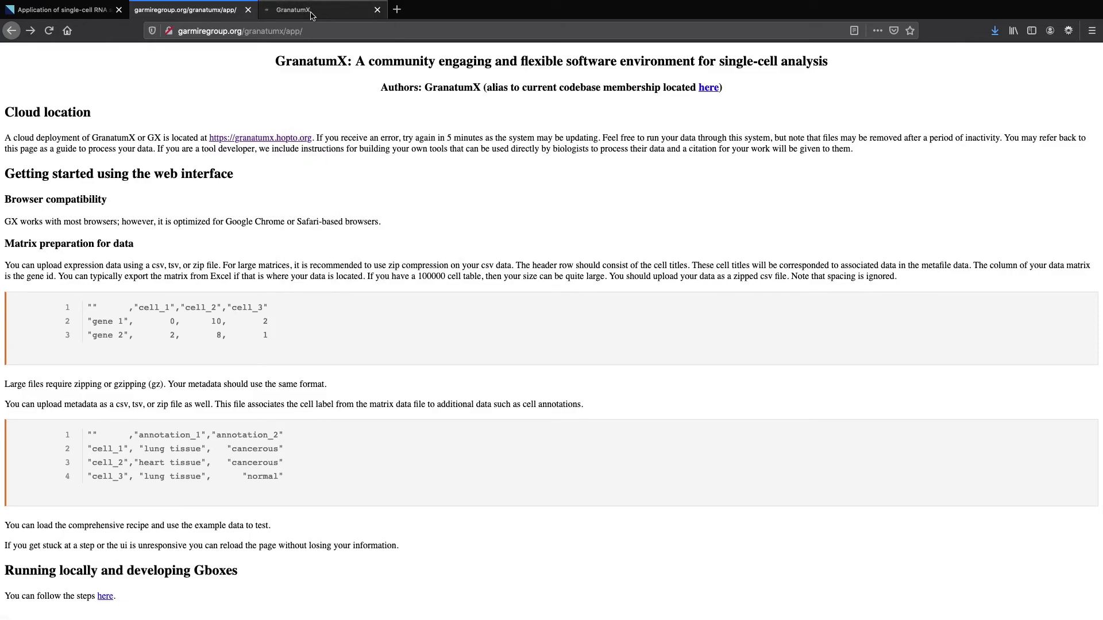
pyautogui.click(311, 12)
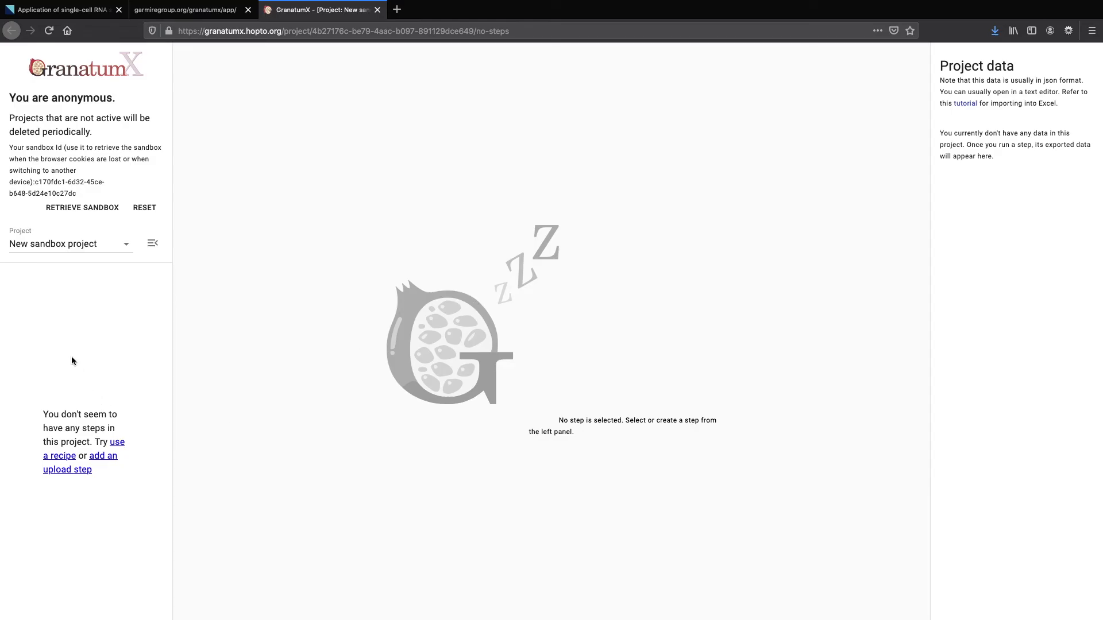
pyautogui.click(114, 448)
pyautogui.click(477, 145)
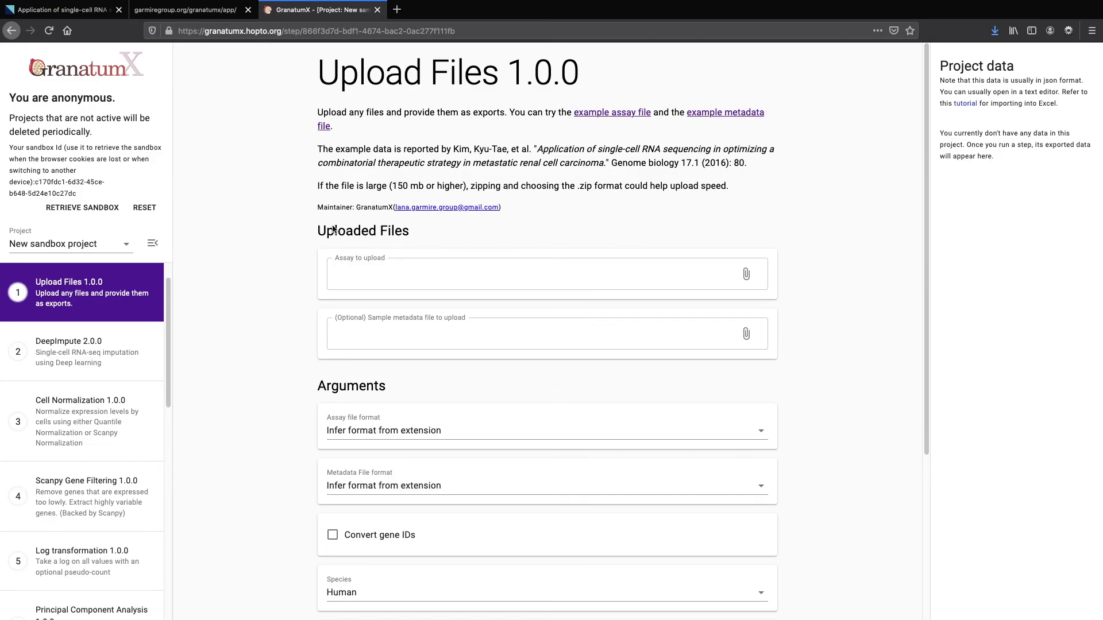
# Change the project name to 'Demo', save it, and confirm the project info
pyautogui.click(152, 245)
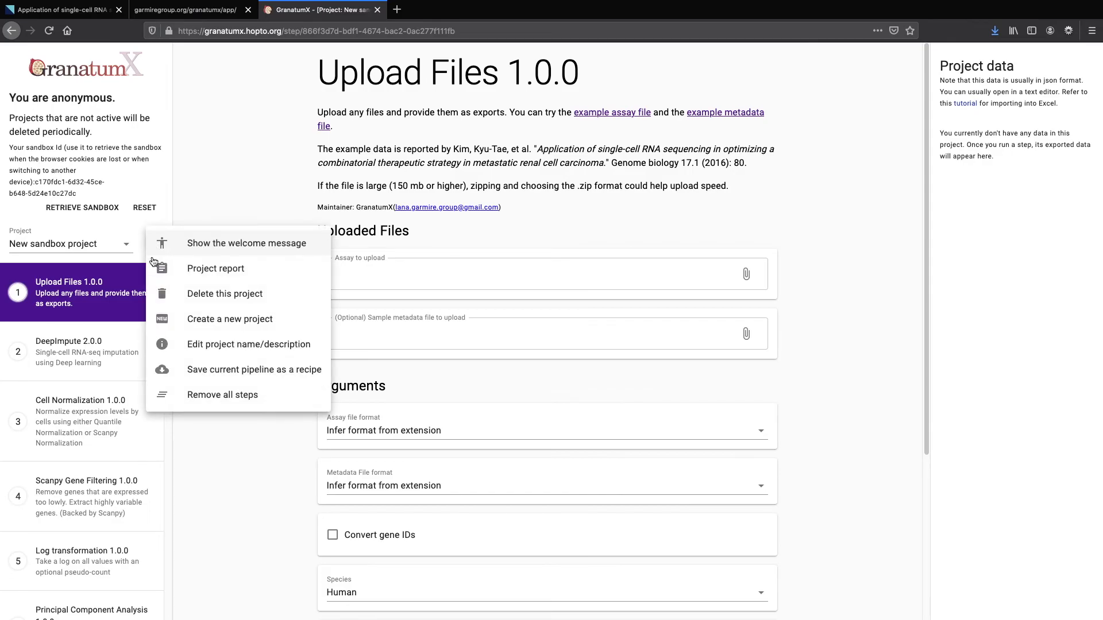
pyautogui.click(200, 353)
pyautogui.click(560, 370)
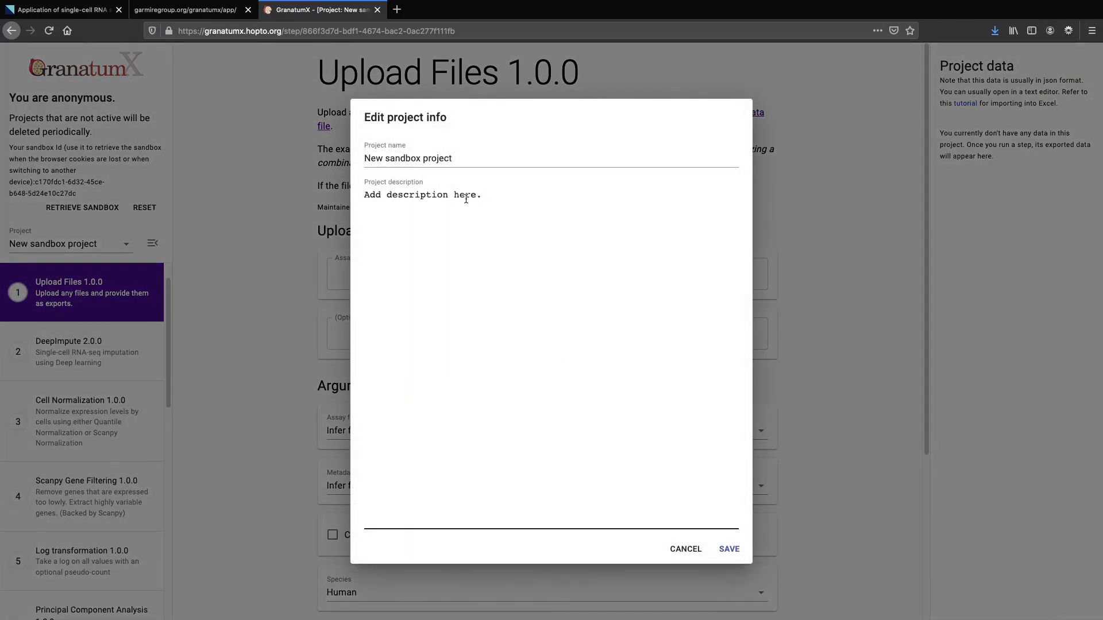
pyautogui.moveTo(459, 161); pyautogui.dragTo(329, 150)
pyautogui.write('dEM')
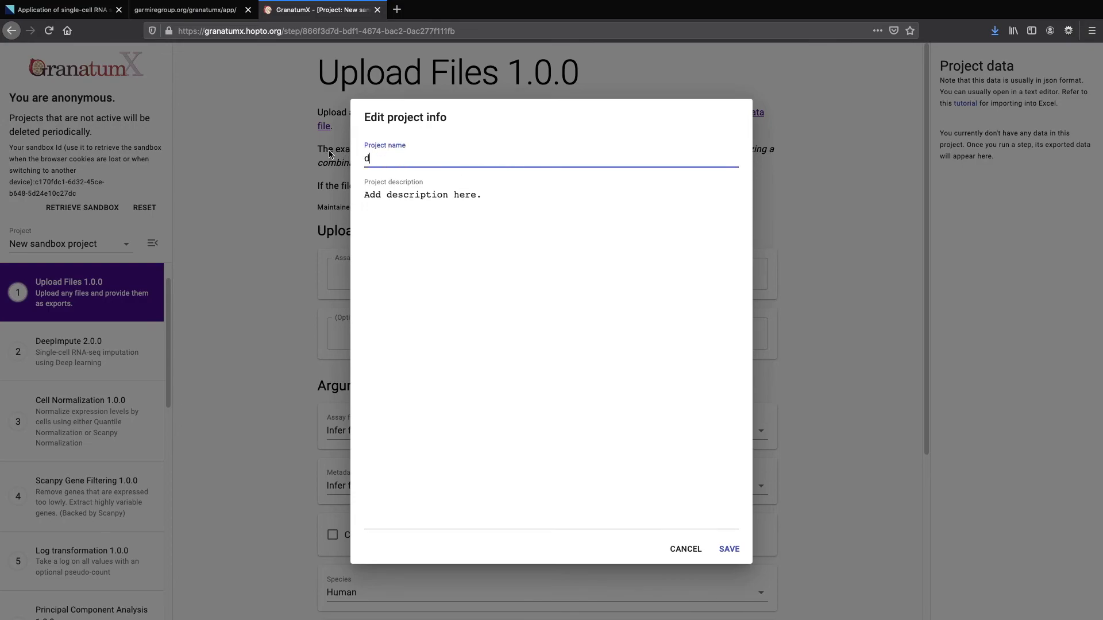
pyautogui.press('BackSpace')
pyautogui.press('BackSpace')
pyautogui.press('BackSpace')
pyautogui.write('Demo')
pyautogui.click(729, 549)
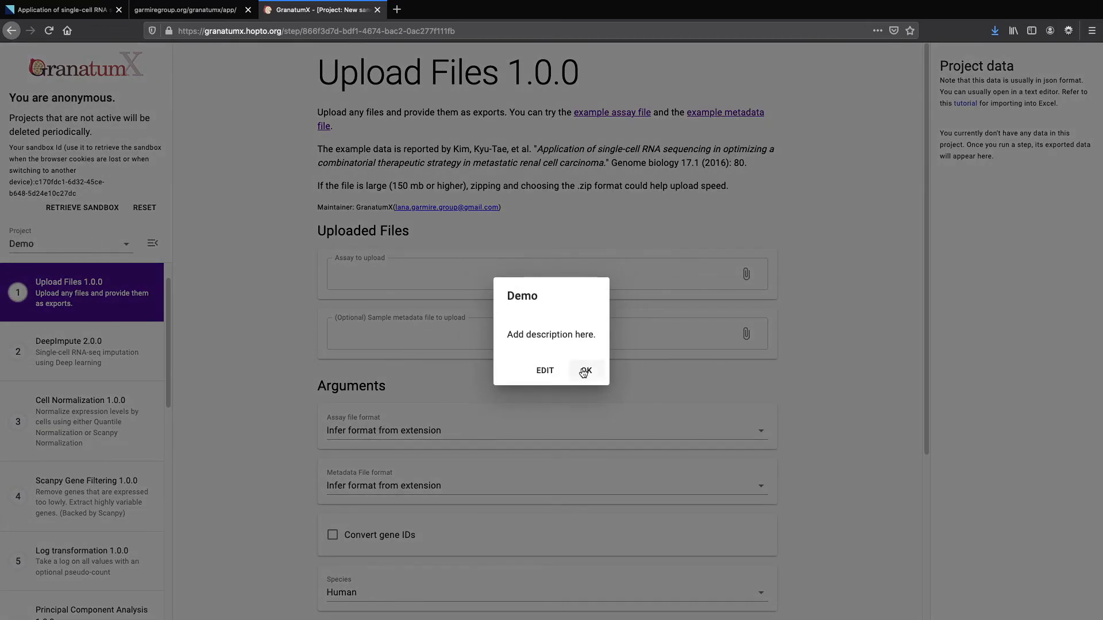
pyautogui.click(584, 369)
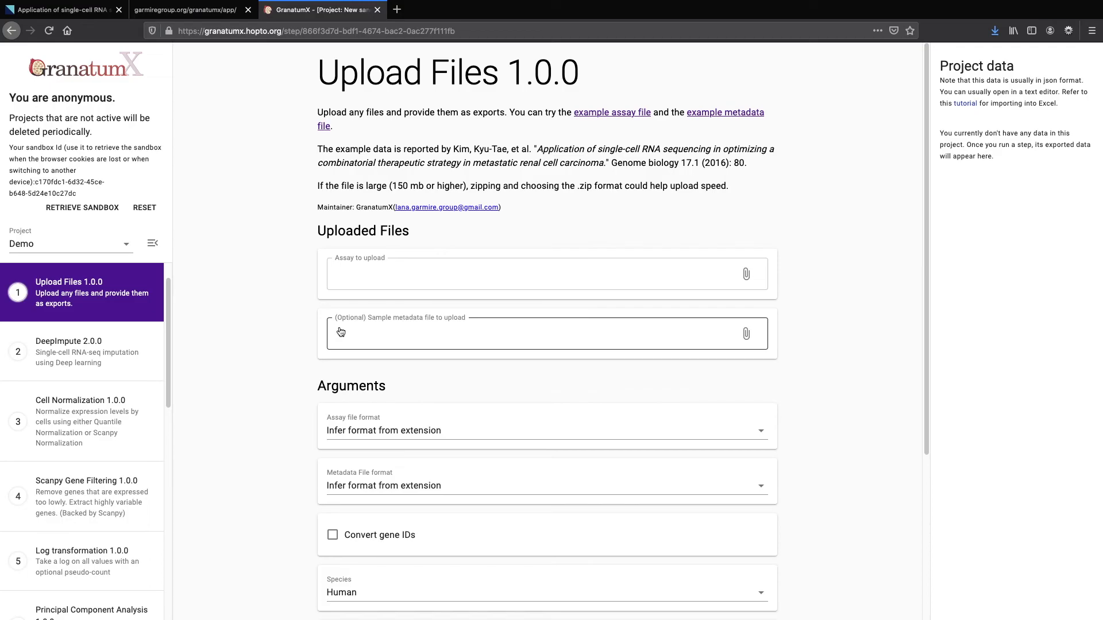
# Attach example_assay.csv as the assay file and example_metadata.csv as the sample metadata file
pyautogui.moveTo(35, 183); pyautogui.dragTo(78, 195)
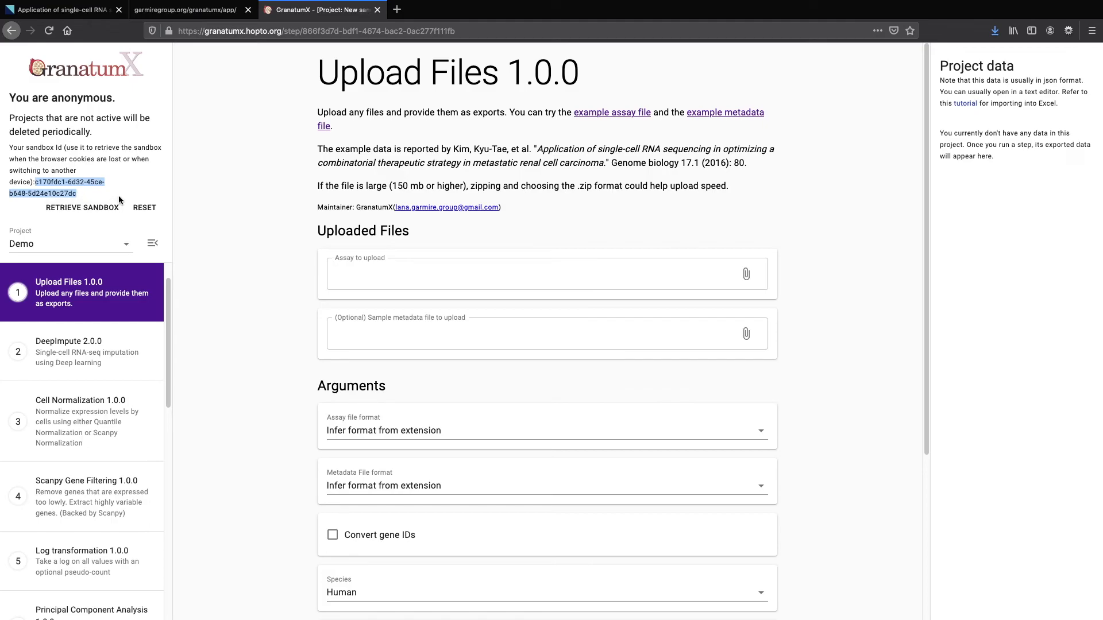
pyautogui.click(246, 213)
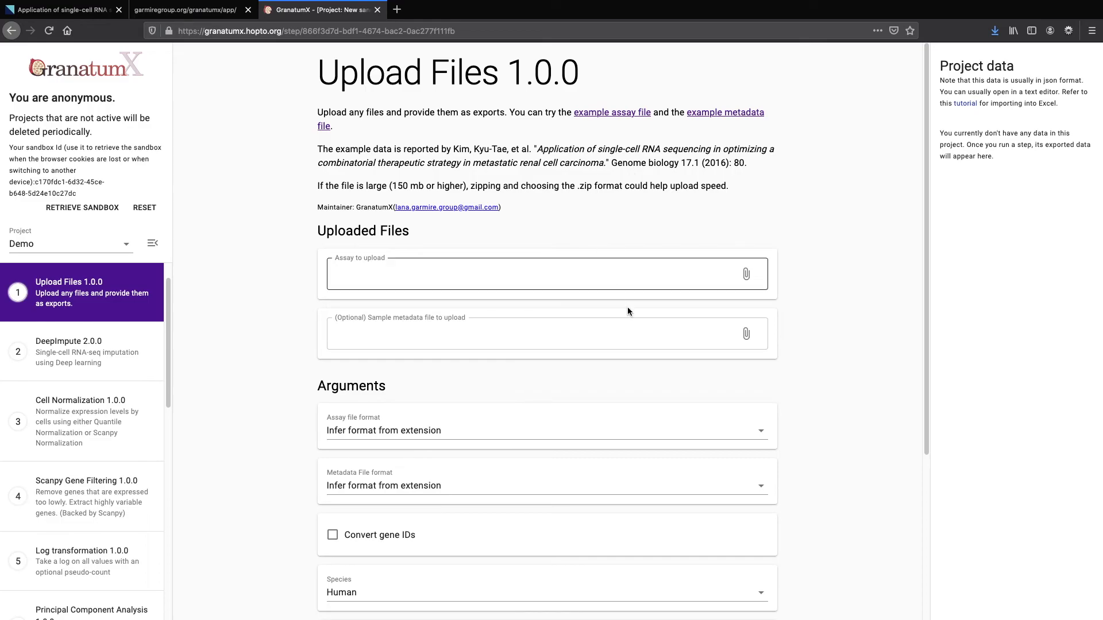
pyautogui.click(756, 282)
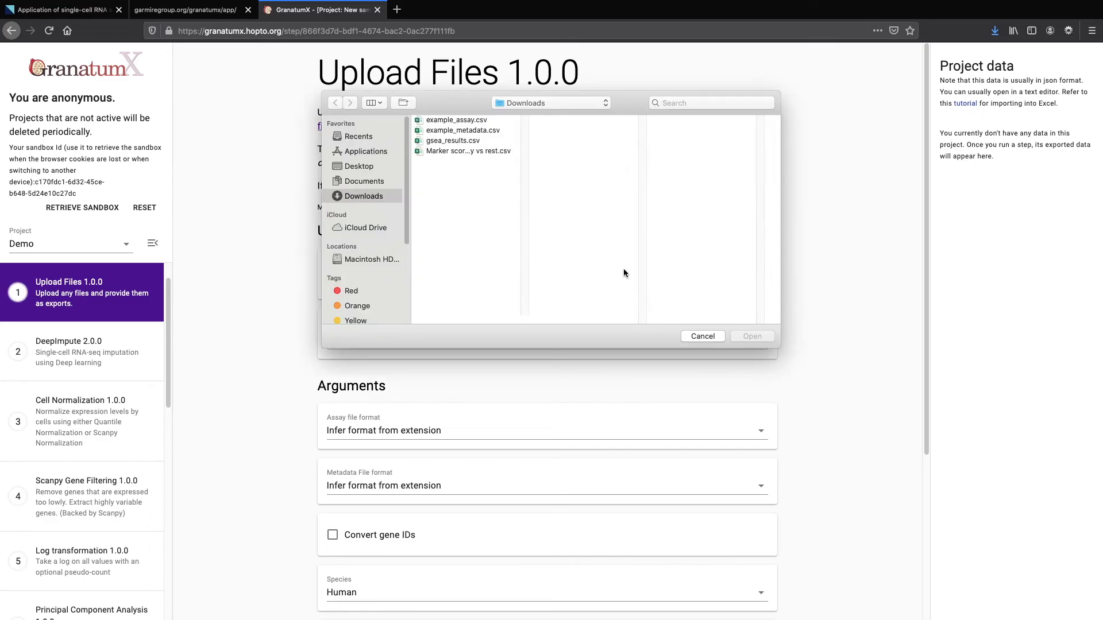
pyautogui.doubleClick(469, 122)
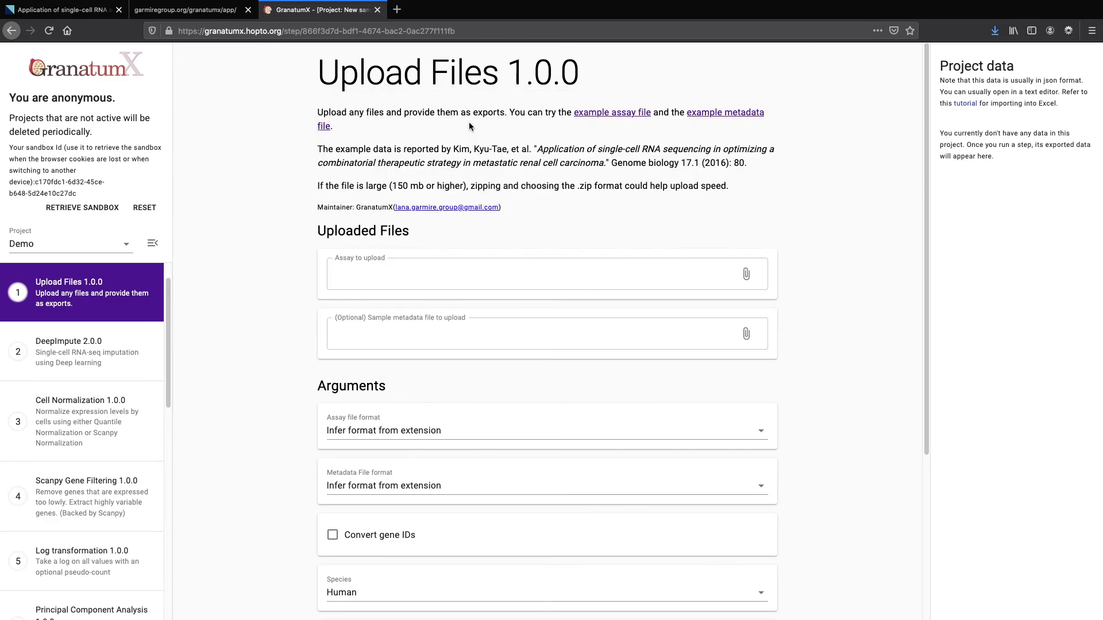
pyautogui.click(748, 334)
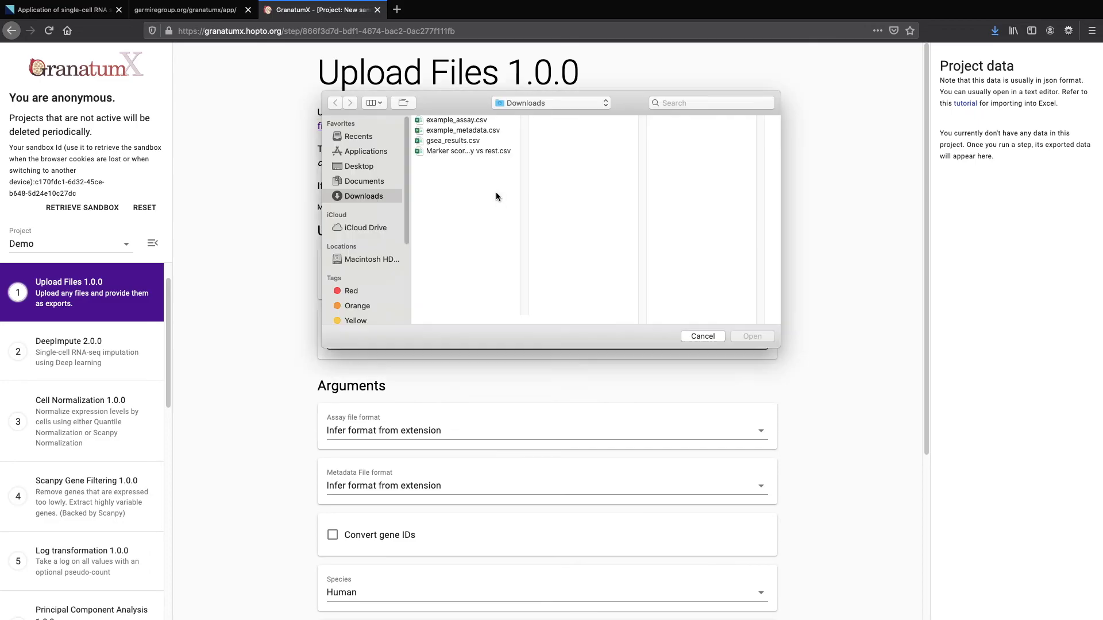
pyautogui.doubleClick(451, 131)
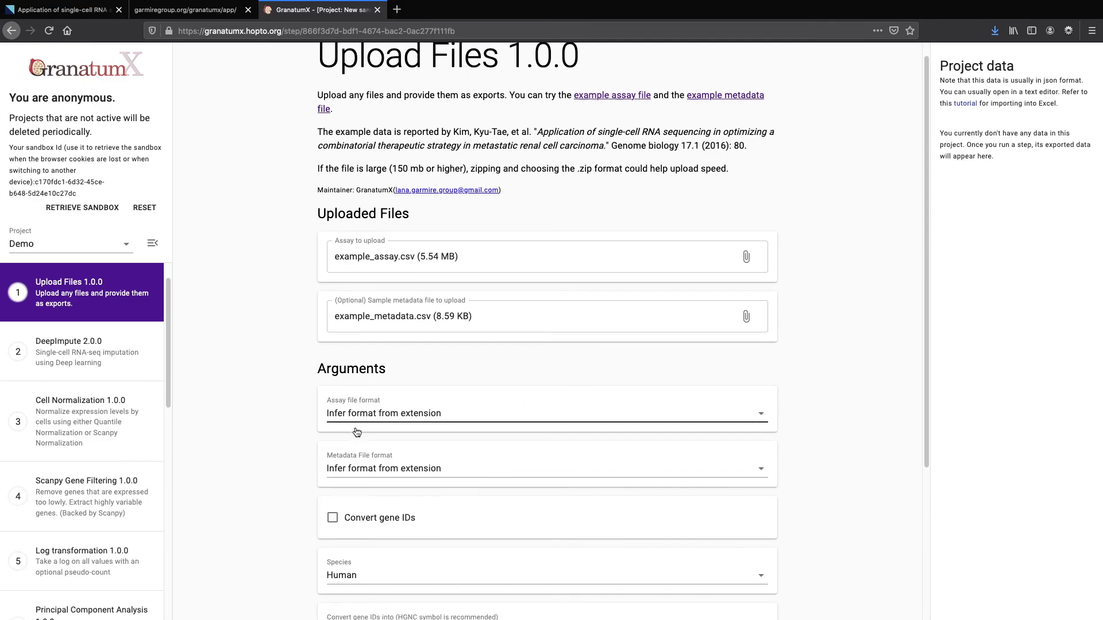
pyautogui.scroll(-2, 357, 431)
# Set both the assay and metadata file formats to Comma separated values (CSV)
pyautogui.click(414, 391)
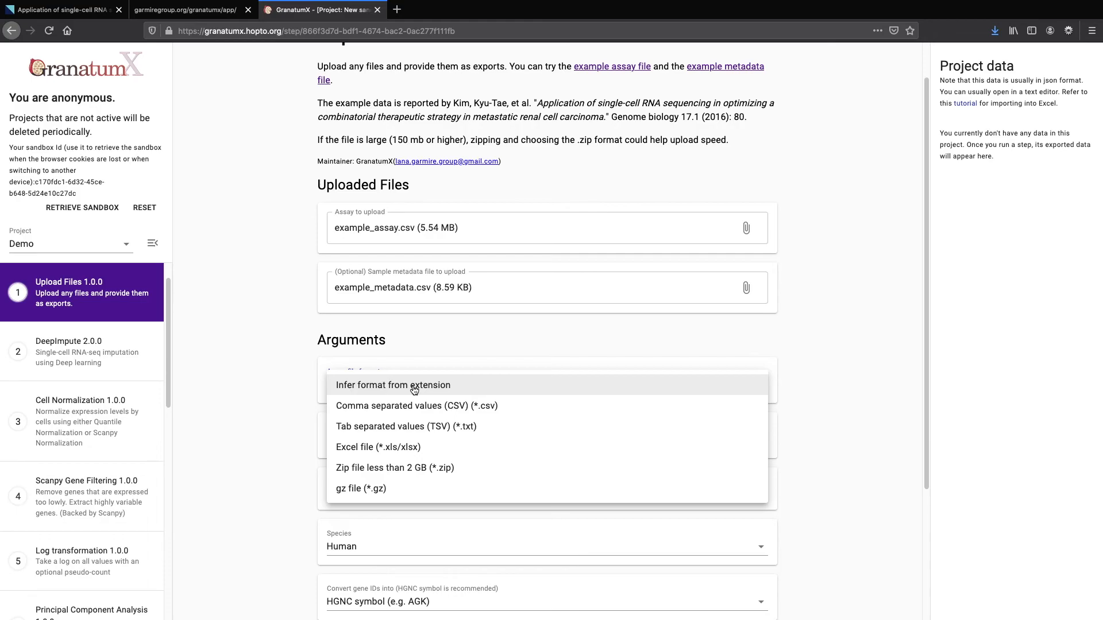
pyautogui.click(417, 406)
pyautogui.click(423, 434)
pyautogui.click(447, 462)
pyautogui.scroll(-2, 344, 523)
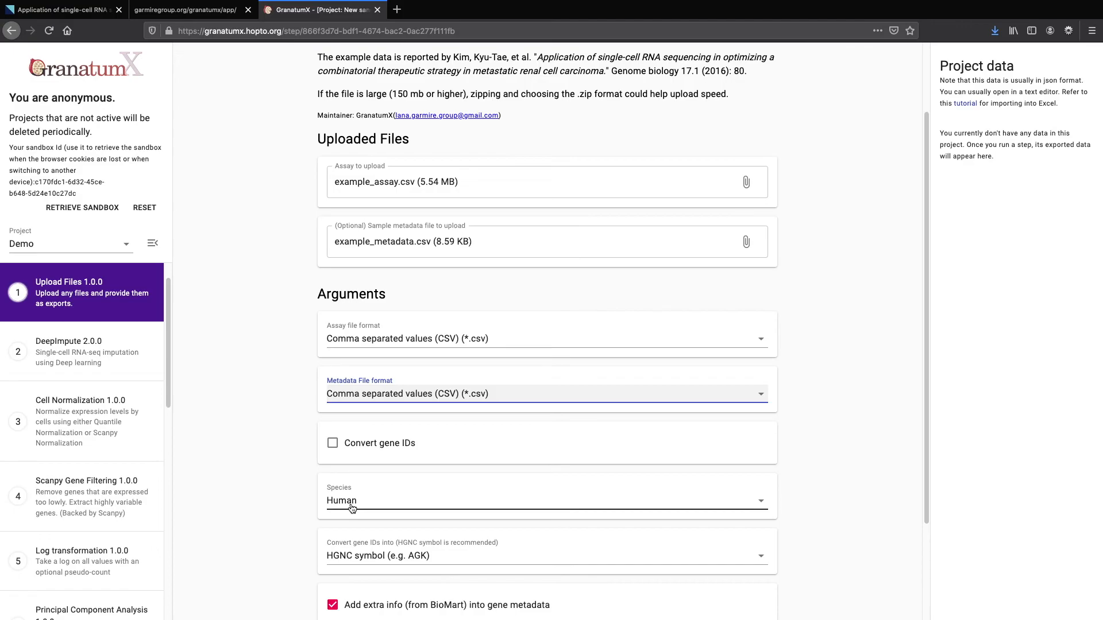
pyautogui.scroll(1, 352, 506)
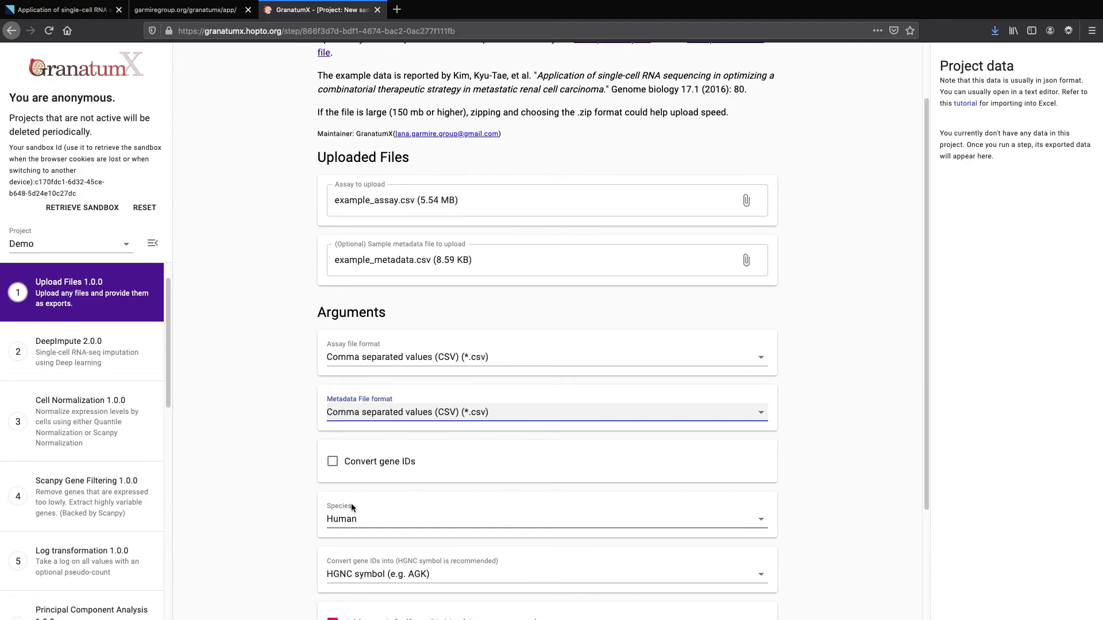
pyautogui.click(410, 360)
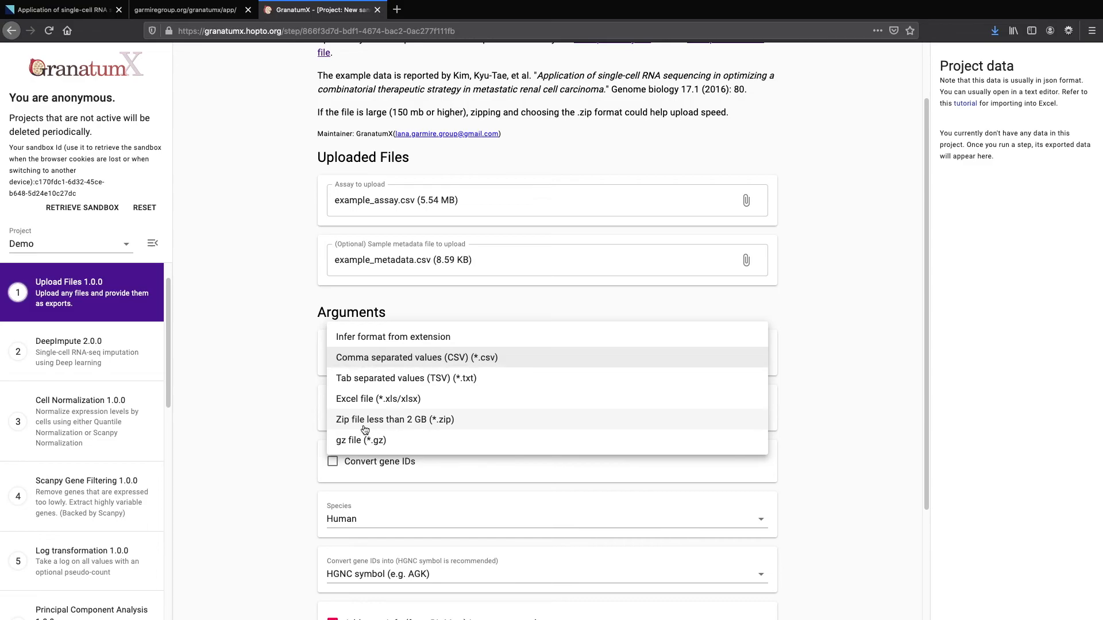
pyautogui.click(261, 405)
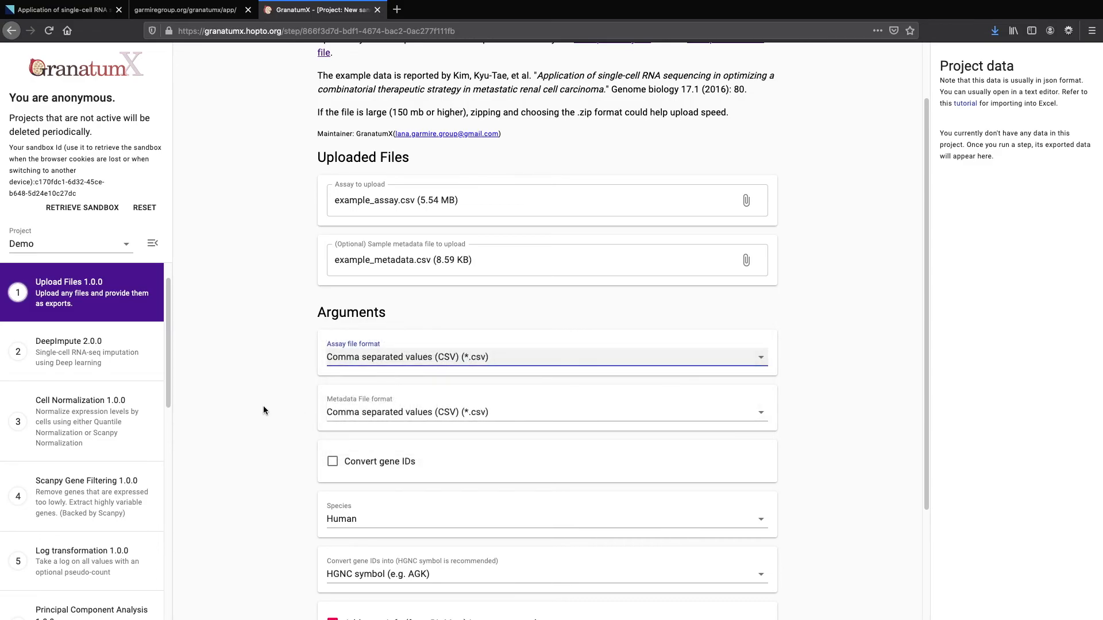
# Submit the Upload Files step so both example files start uploading
pyautogui.scroll(-3, 287, 428)
pyautogui.click(747, 586)
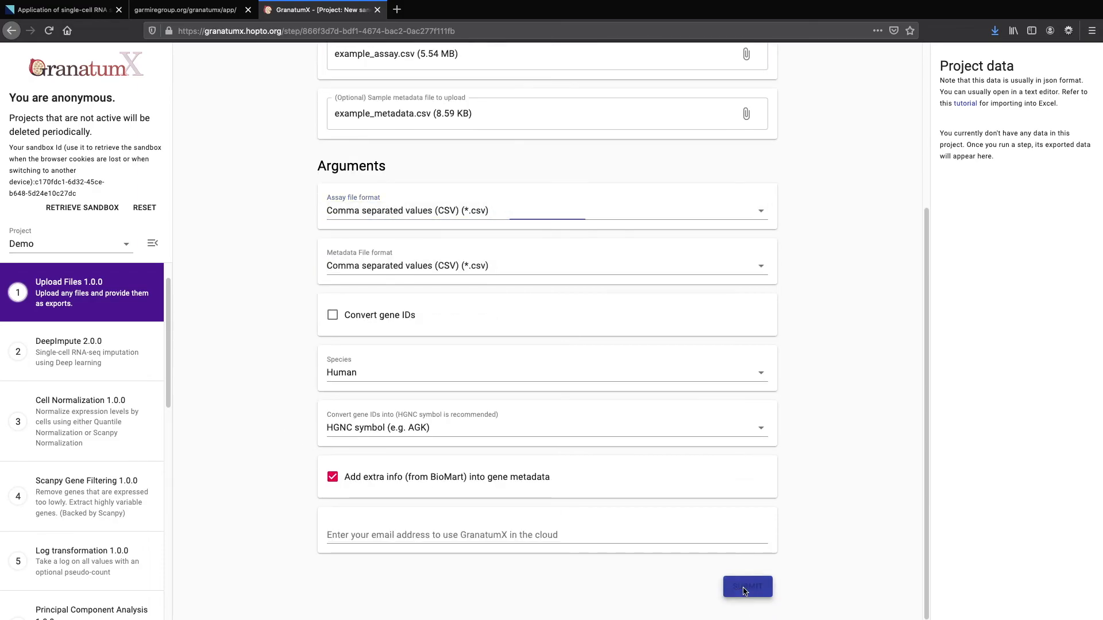
pyautogui.scroll(3, 845, 469)
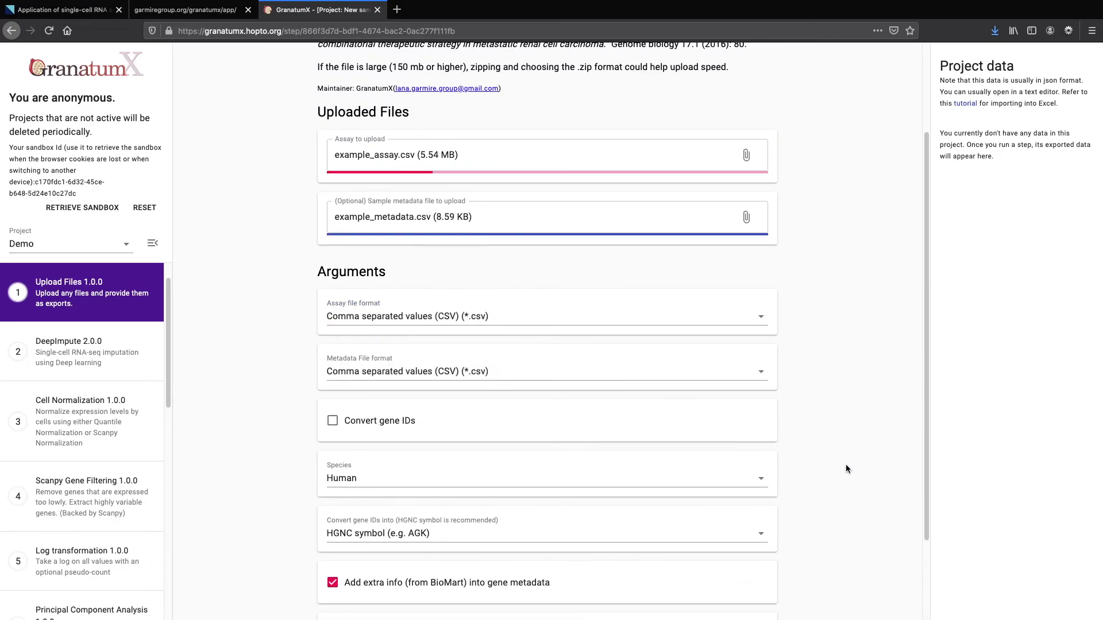
# Once the upload reports 19924 genes and 118 samples, advance to the DeepImpute 2.0.0 step
pyautogui.scroll(3, 845, 469)
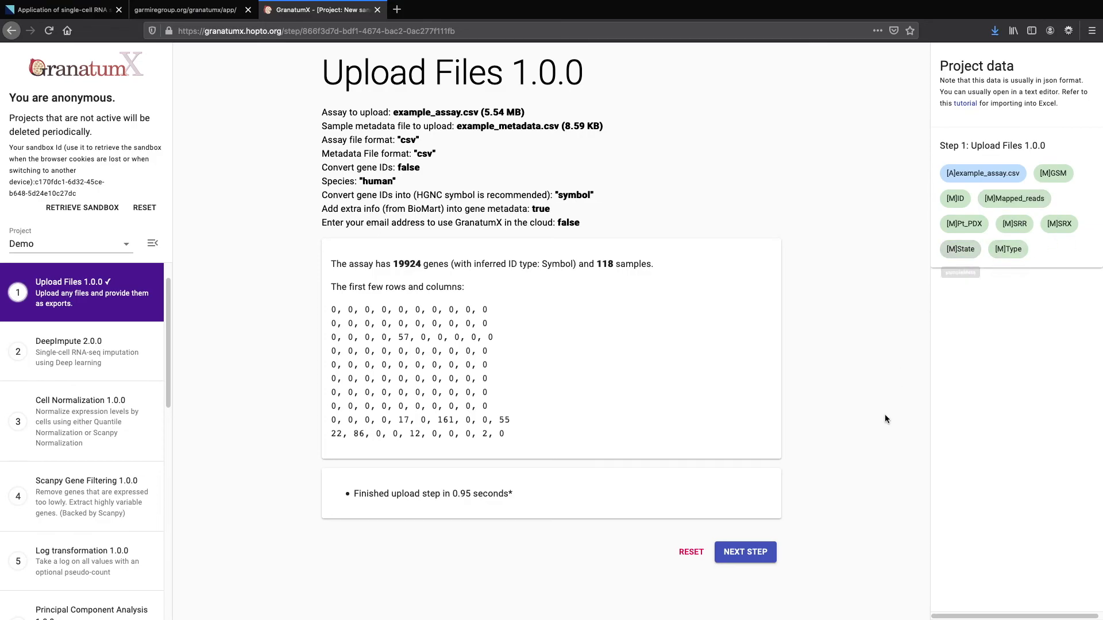
pyautogui.click(755, 558)
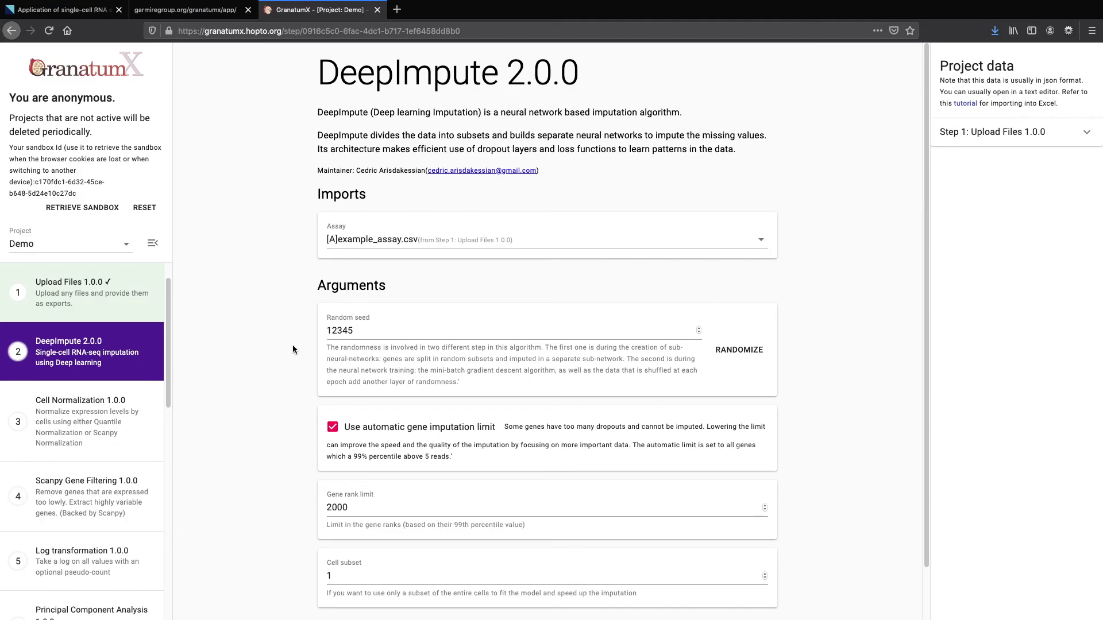
# Scroll through the DeepImpute form, keeping defaults: seed 12345, gene rank limit 2000, cell subset 1
pyautogui.scroll(-2, 293, 344)
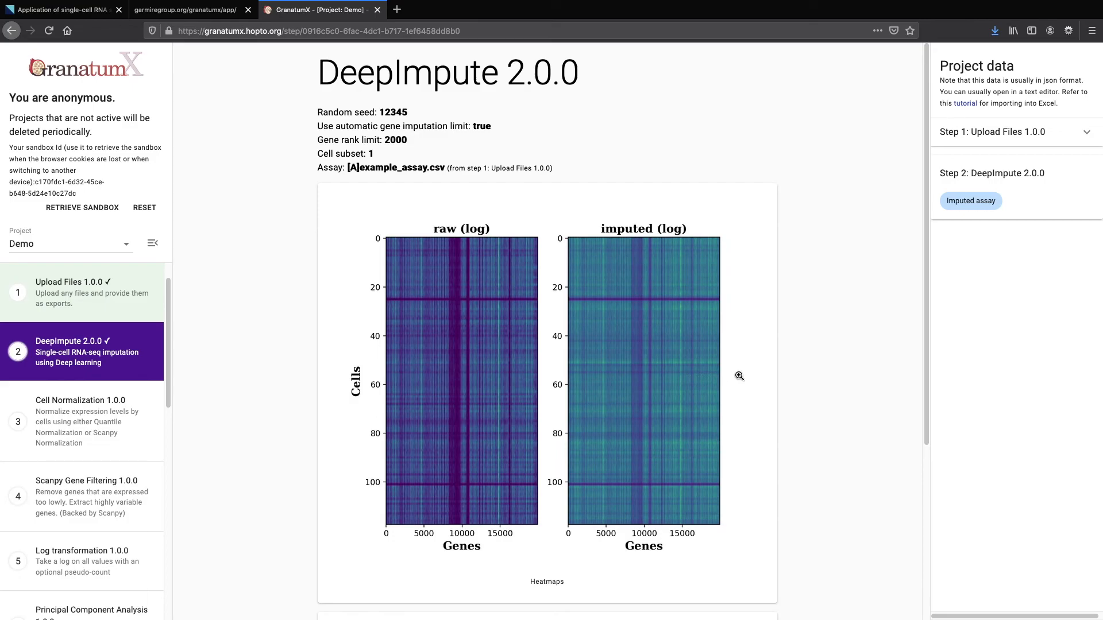
pyautogui.scroll(-5, 739, 375)
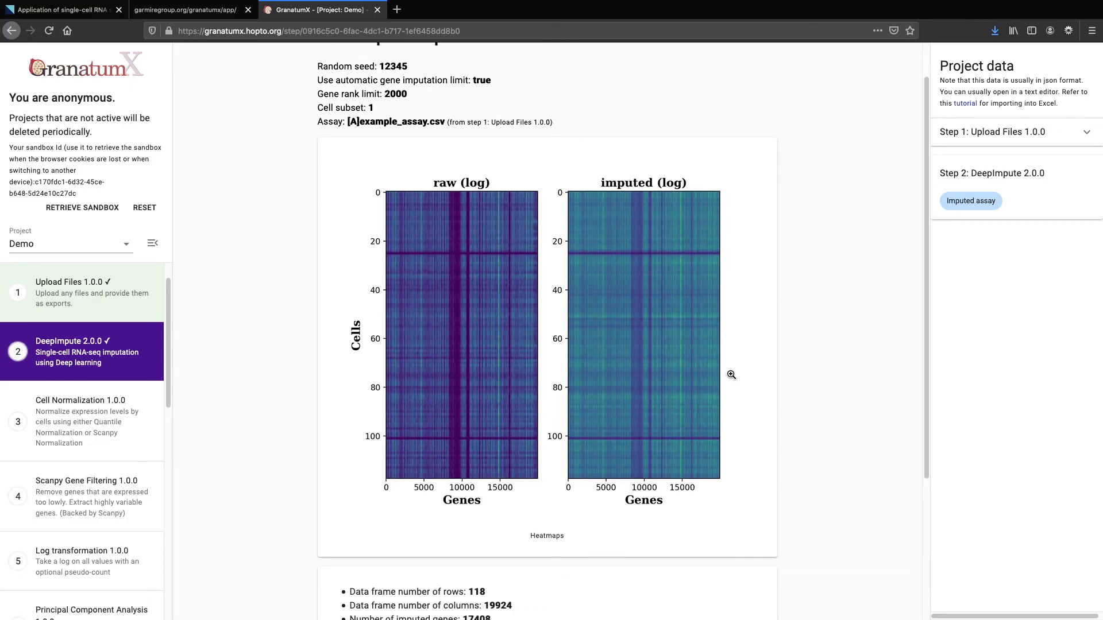
pyautogui.scroll(-2, 731, 375)
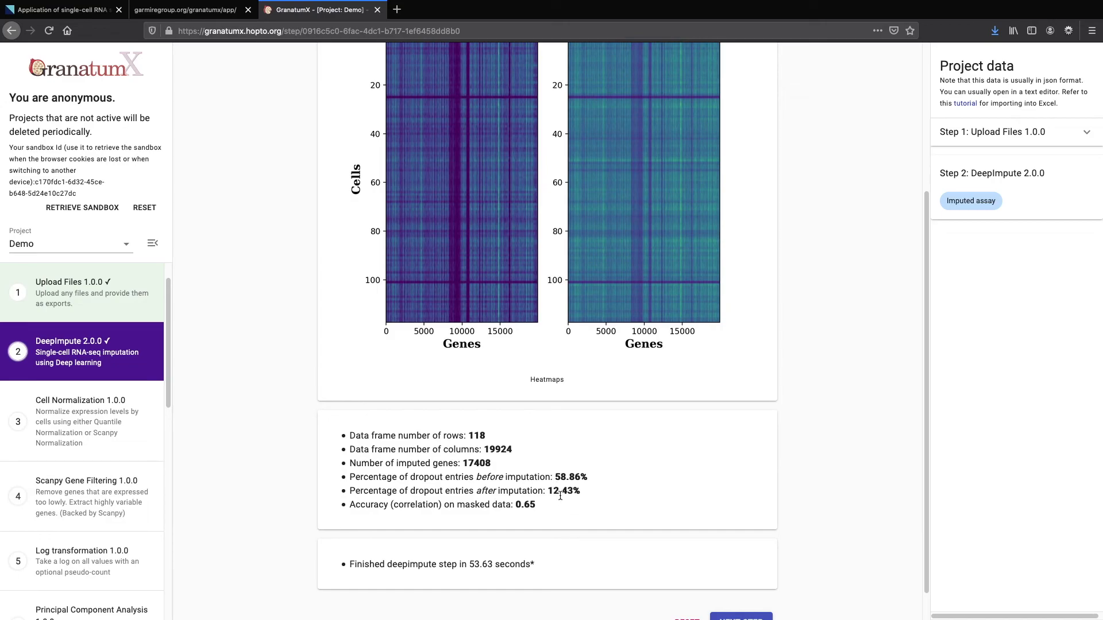
pyautogui.moveTo(109, 424)
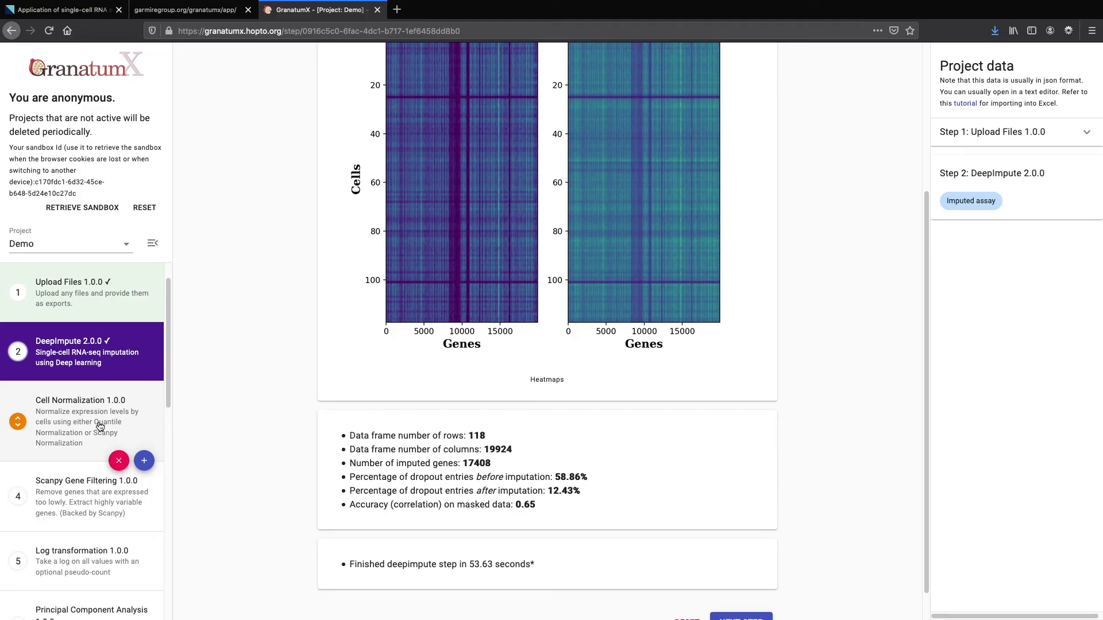
pyautogui.scroll(-2, 99, 425)
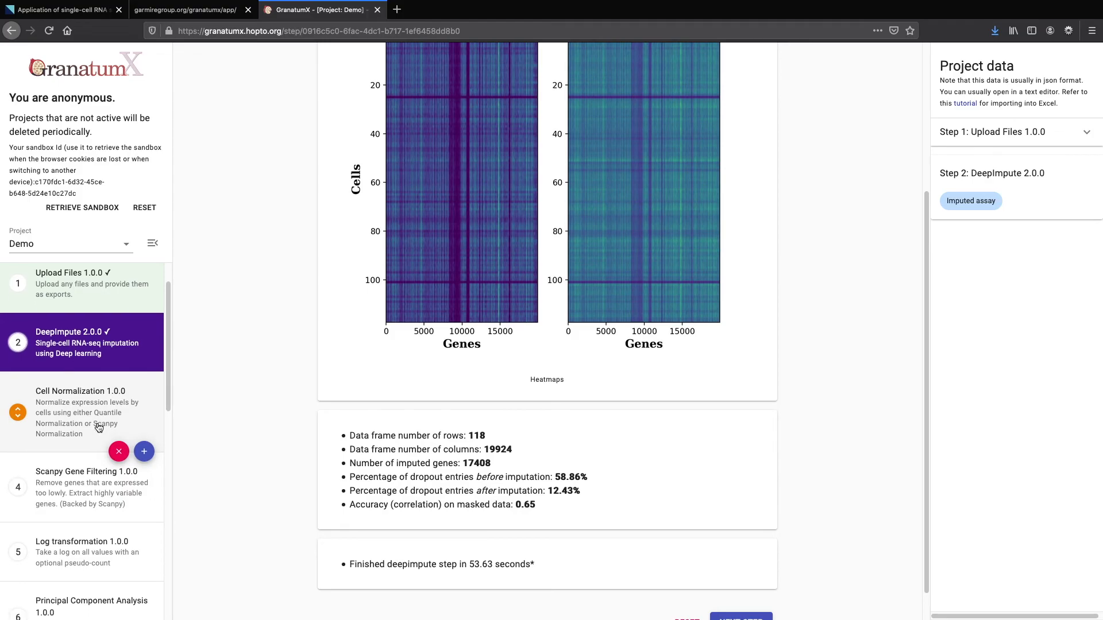
pyautogui.scroll(-1, 746, 557)
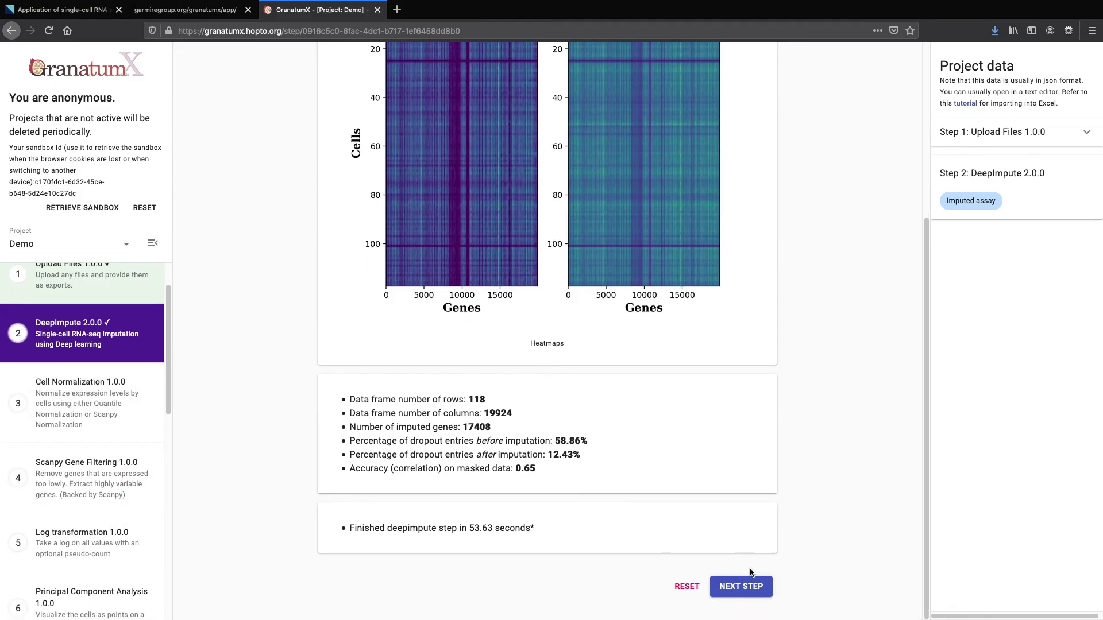
# Run Cell Normalization with quantile normalization and log-transformed boxplots
pyautogui.click(745, 588)
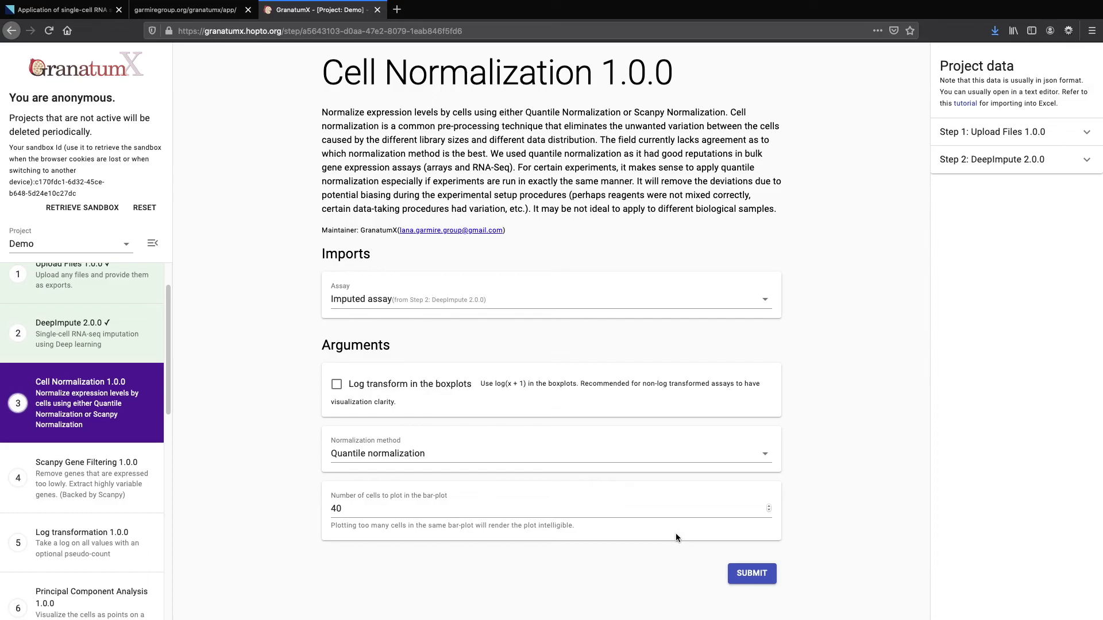
pyautogui.click(335, 387)
pyautogui.click(745, 575)
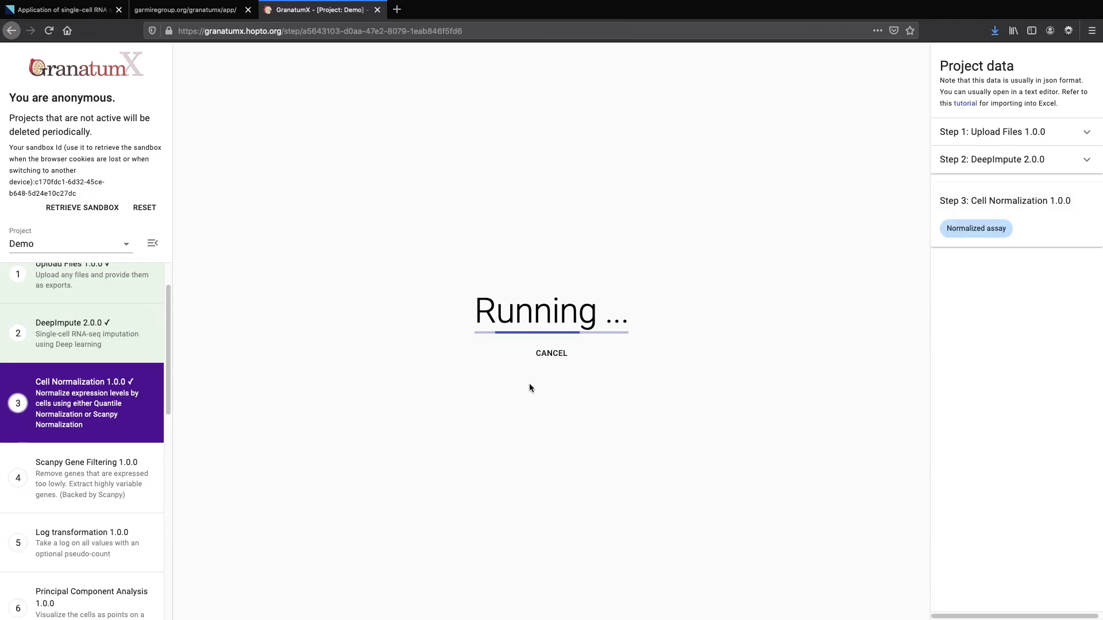
# Scroll past the normalization boxplots and advance to the Scanpy Gene Filtering 1.0.0 step
pyautogui.scroll(-1, 530, 385)
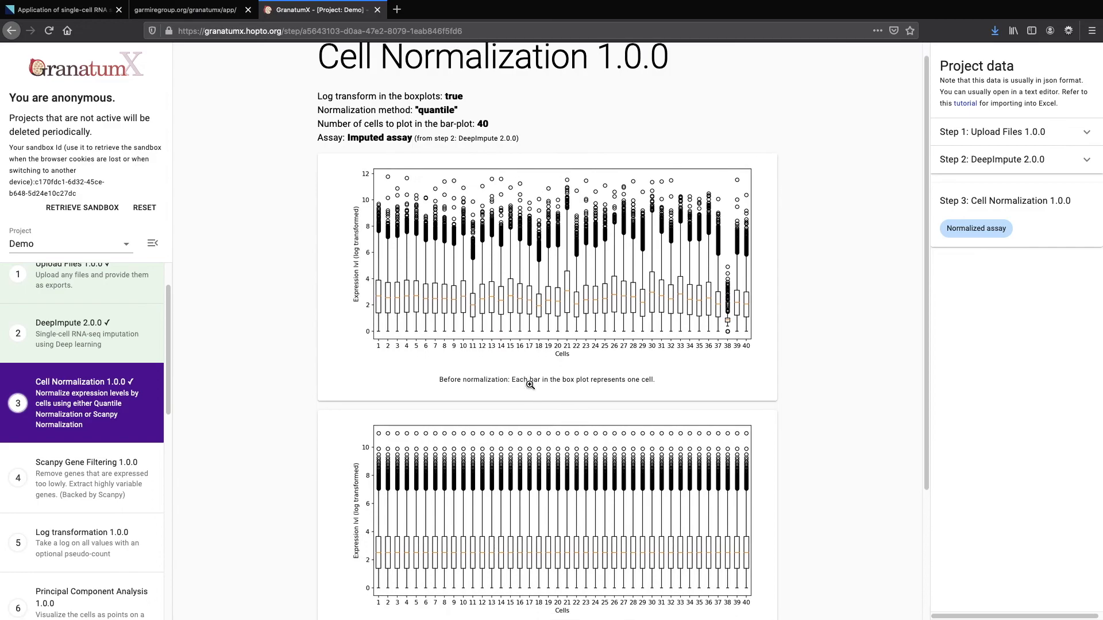
pyautogui.scroll(-1, 529, 384)
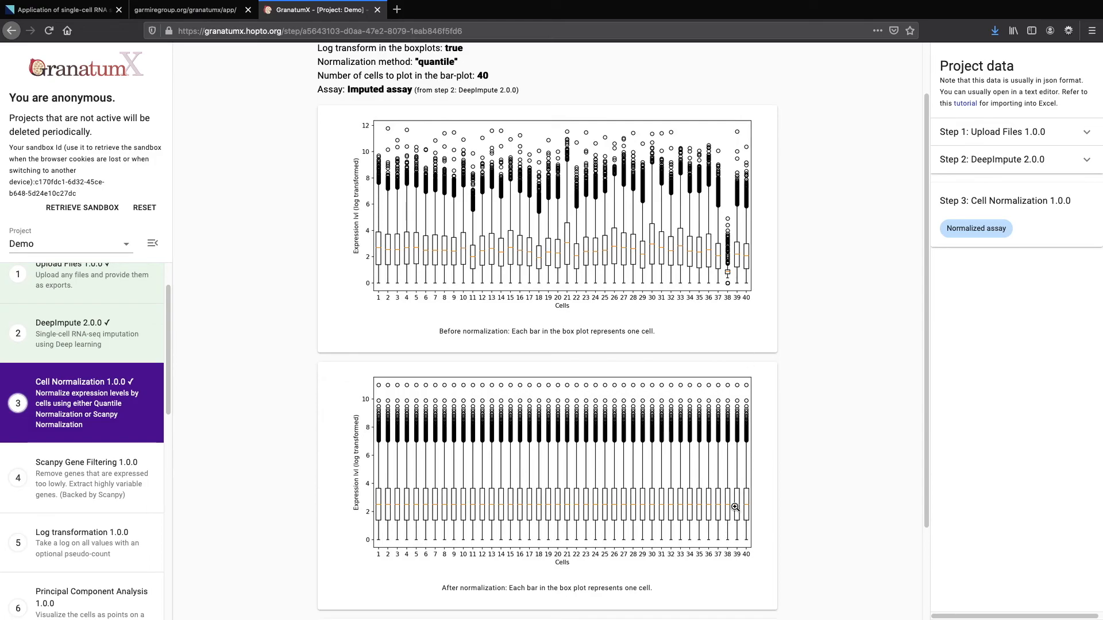
pyautogui.scroll(-2, 613, 490)
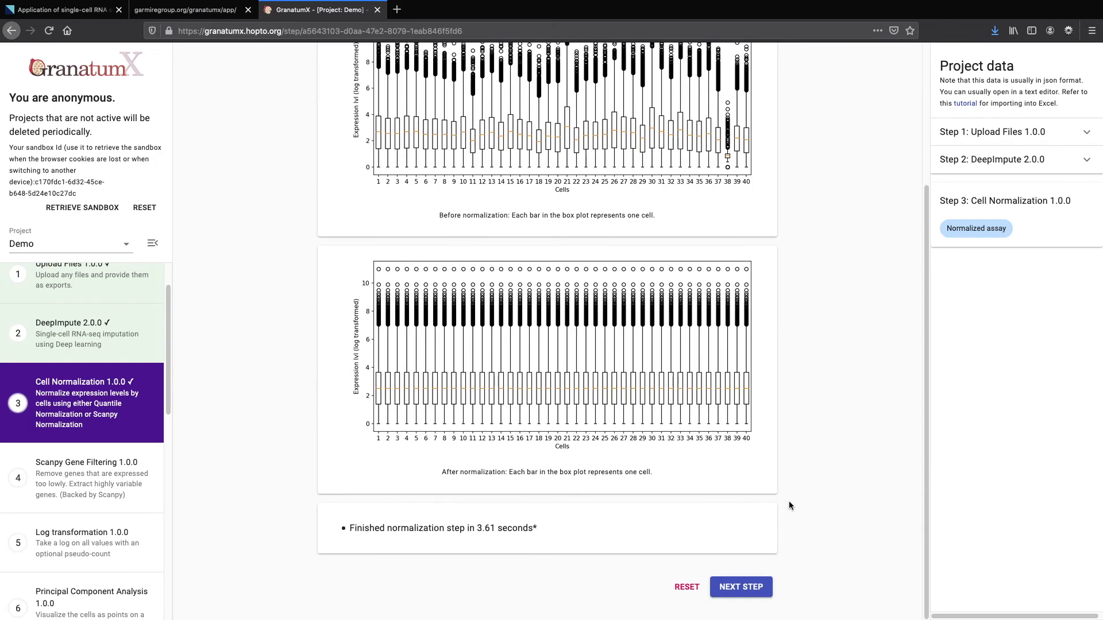
pyautogui.click(745, 586)
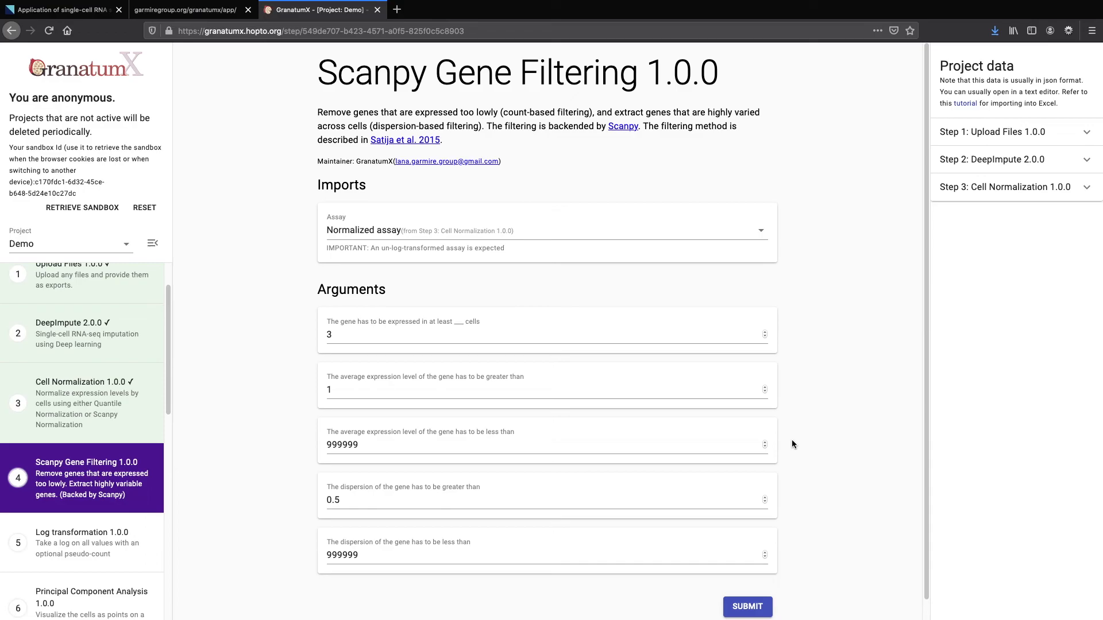
# Run Scanpy Gene Filtering with default thresholds, keeping 5131 of 19924 genes
pyautogui.scroll(-1, 791, 443)
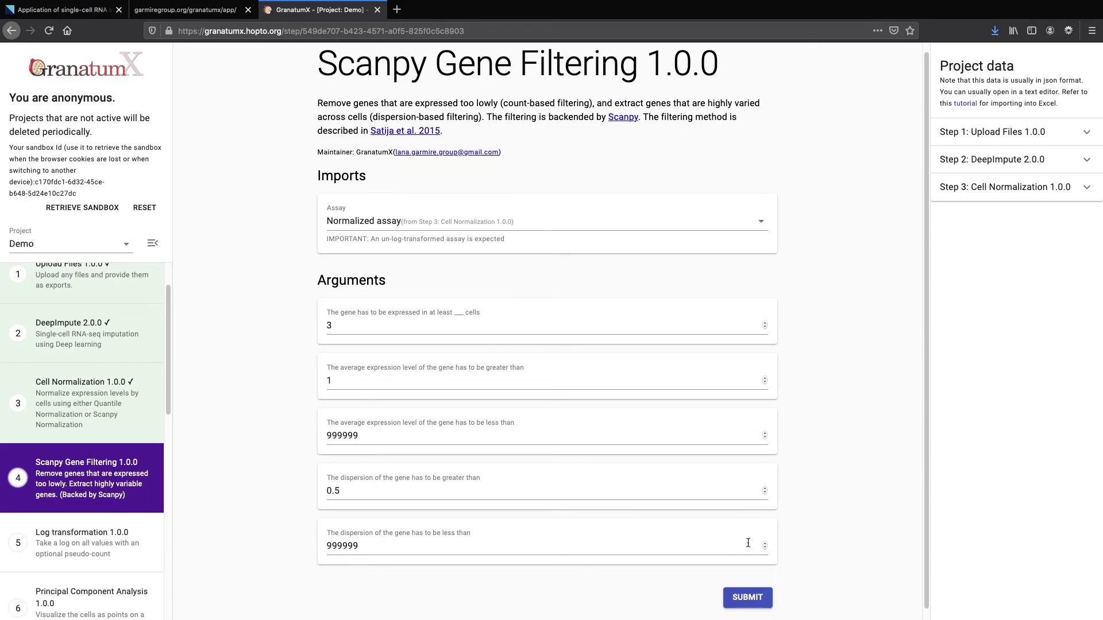
pyautogui.click(744, 599)
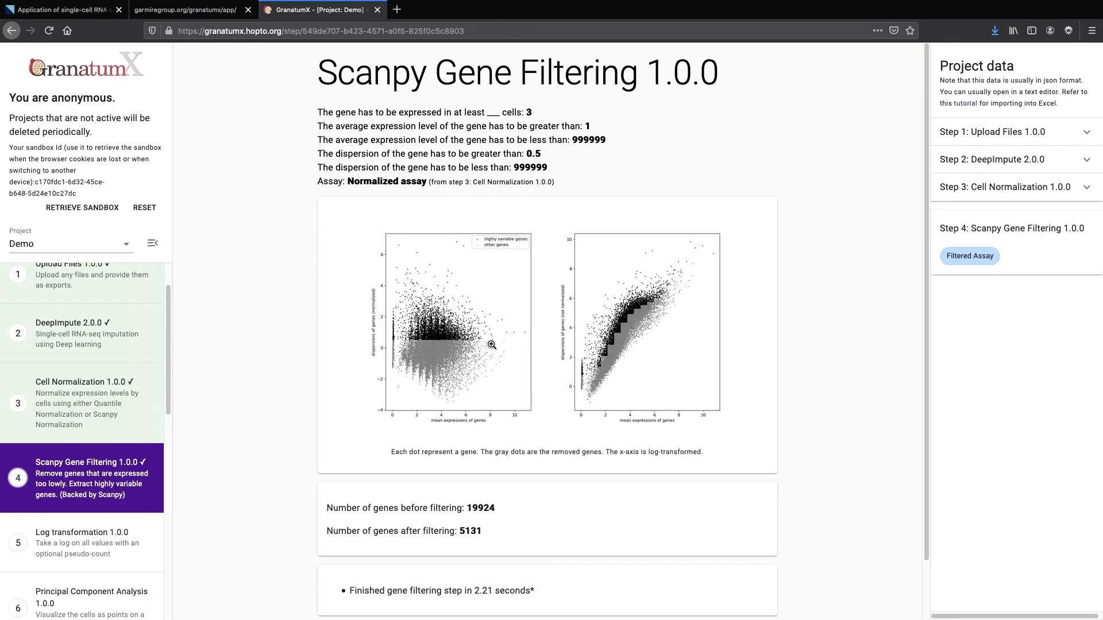
pyautogui.scroll(1, 492, 345)
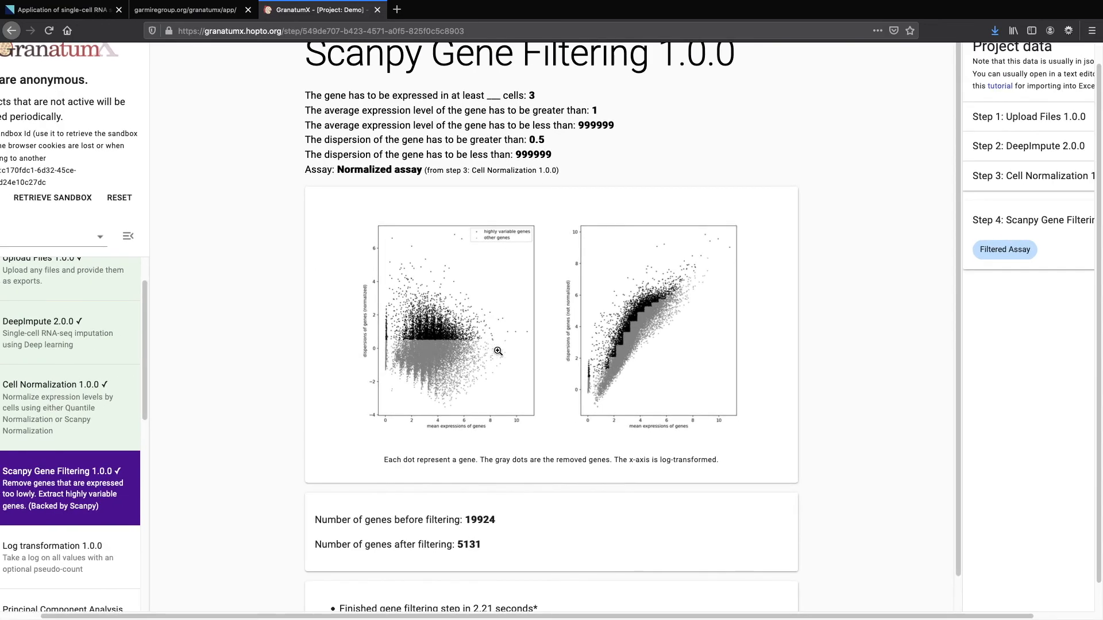
pyautogui.scroll(5, 524, 349)
pyautogui.scroll(1, 524, 349)
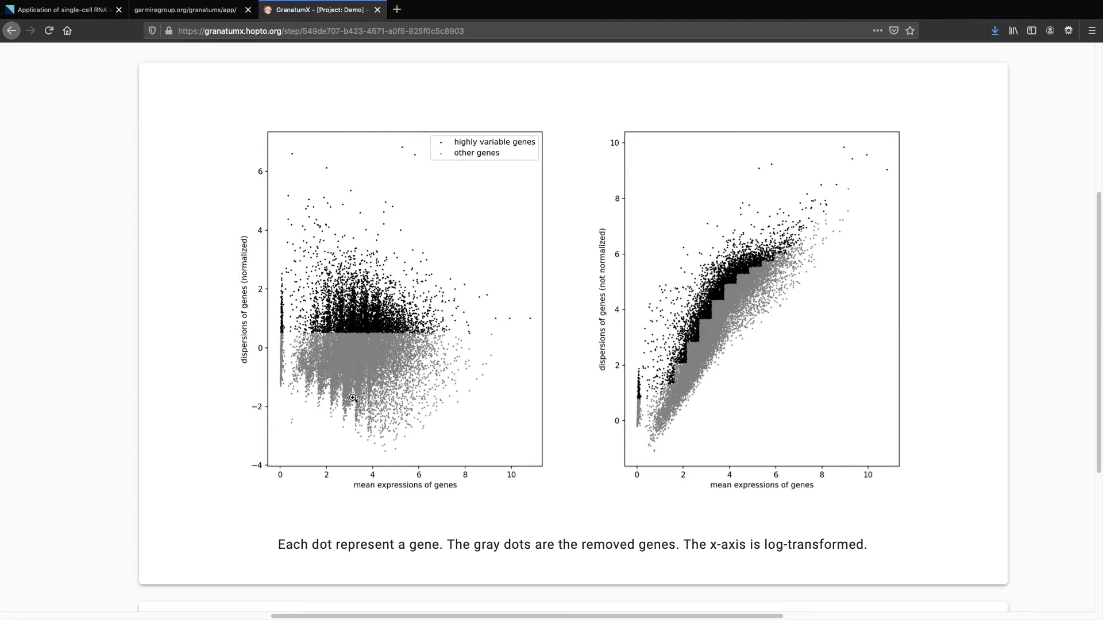
# Review the dispersion plots and reset the page zoom with Ctrl+minus
pyautogui.scroll(5, 369, 275)
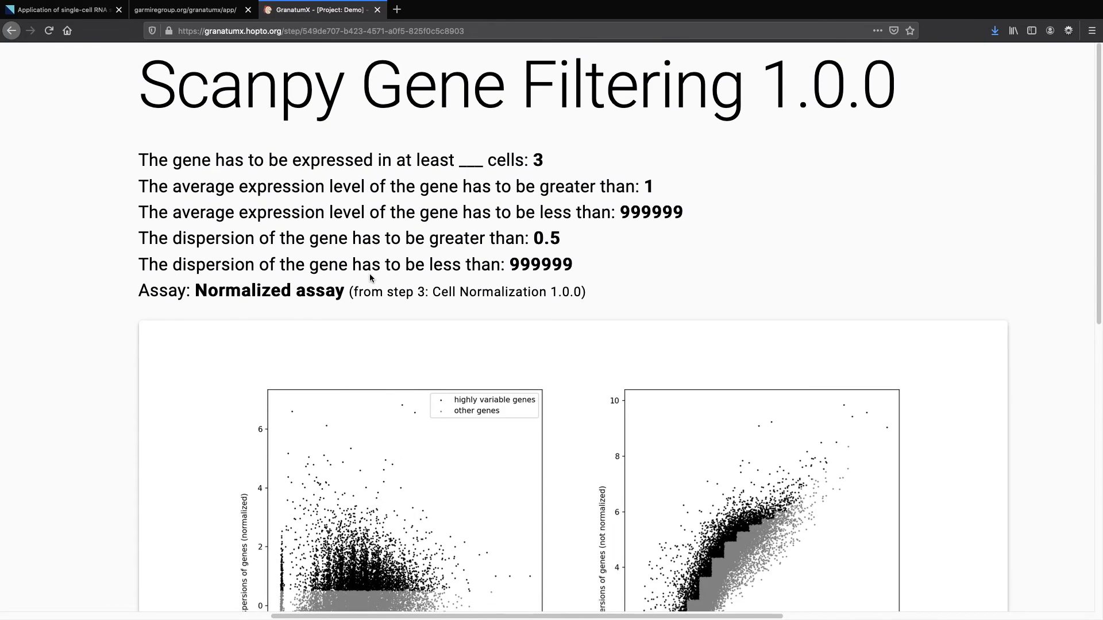
pyautogui.scroll(-5, 394, 286)
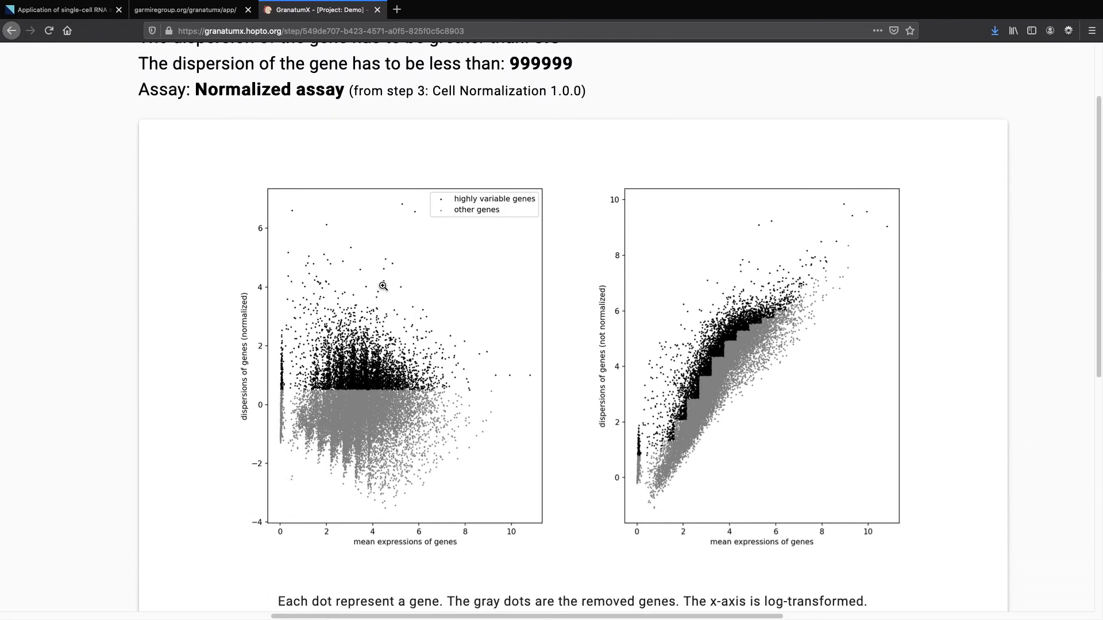
pyautogui.scroll(-3, 383, 286)
pyautogui.scroll(1, 383, 286)
pyautogui.scroll(-4, 383, 286)
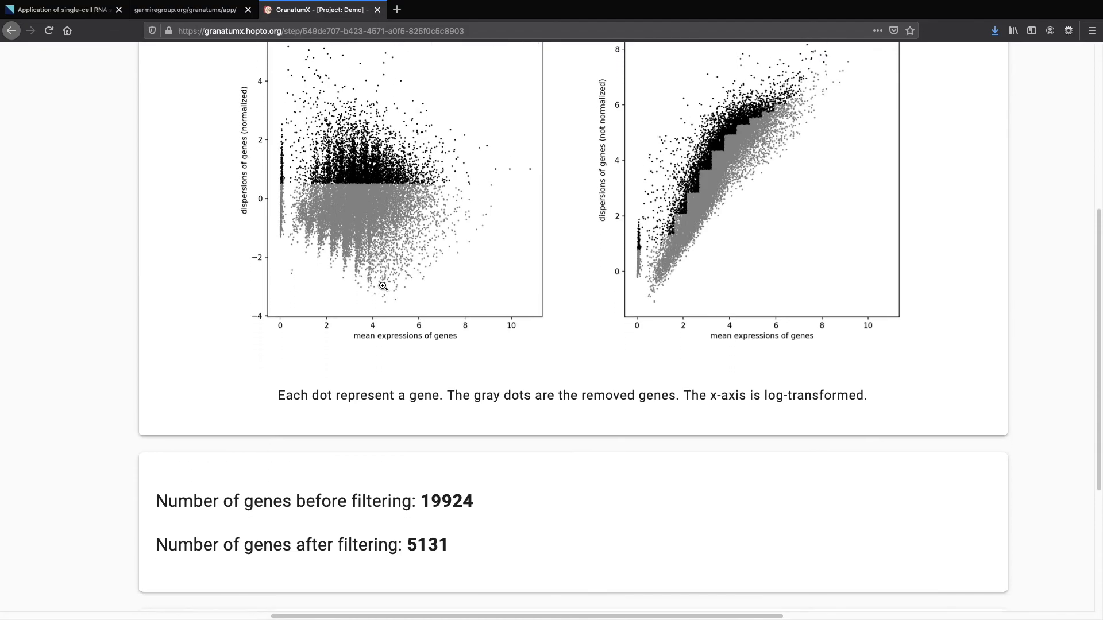
pyautogui.press('super+minus')
pyautogui.press('super+minus')
pyautogui.press('super+minus')
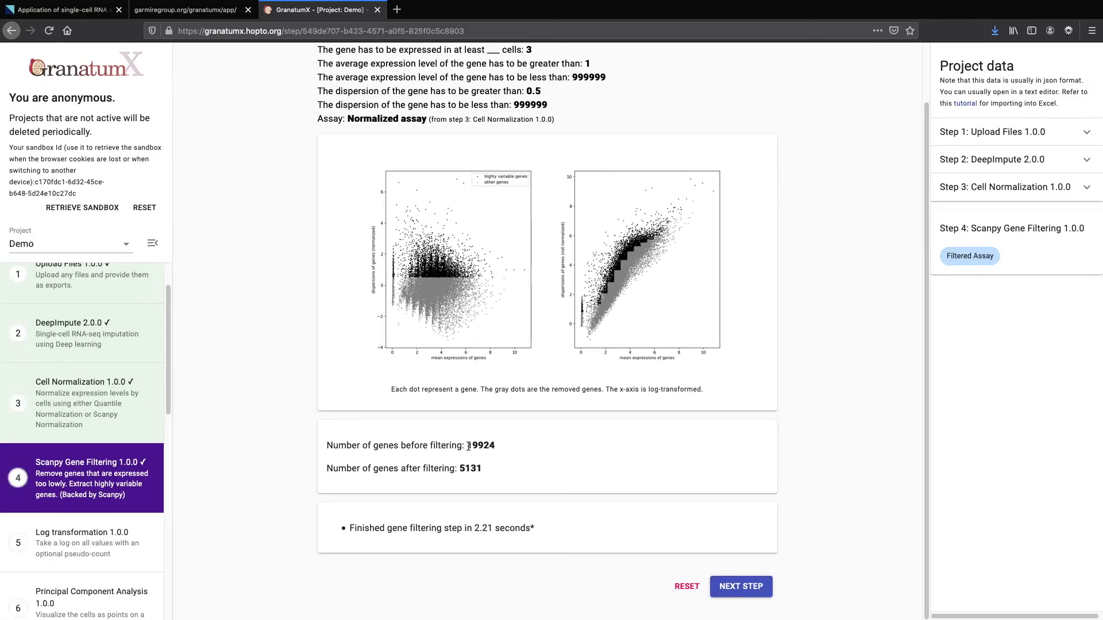
pyautogui.scroll(2, 468, 445)
pyautogui.scroll(-2, 480, 491)
# Run Log transformation with base 2 and pseudo count 1
pyautogui.click(735, 594)
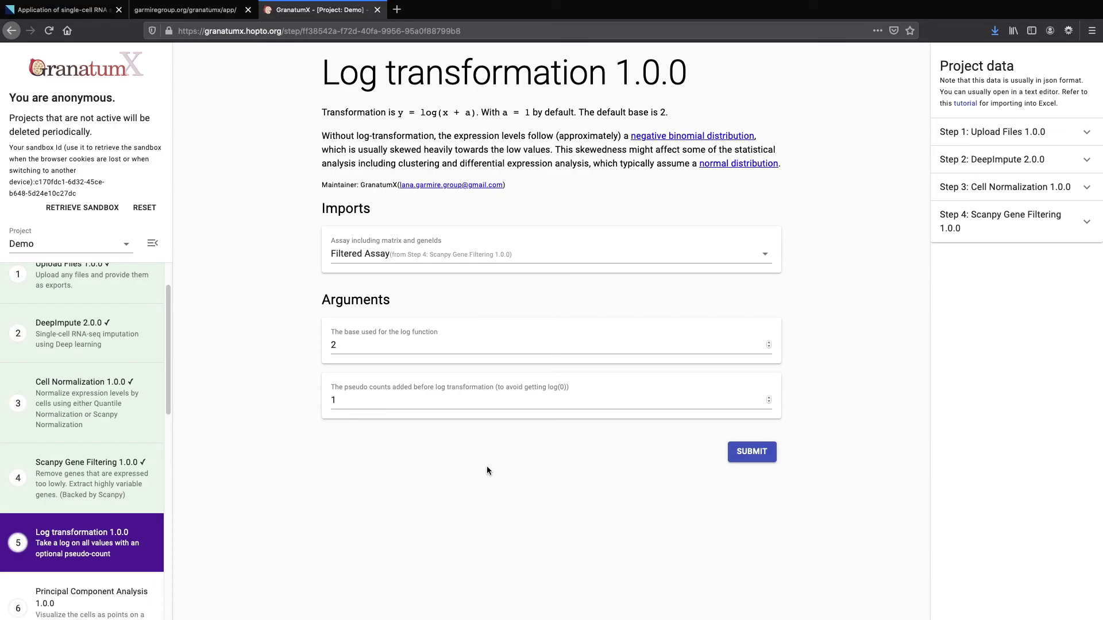
pyautogui.click(474, 348)
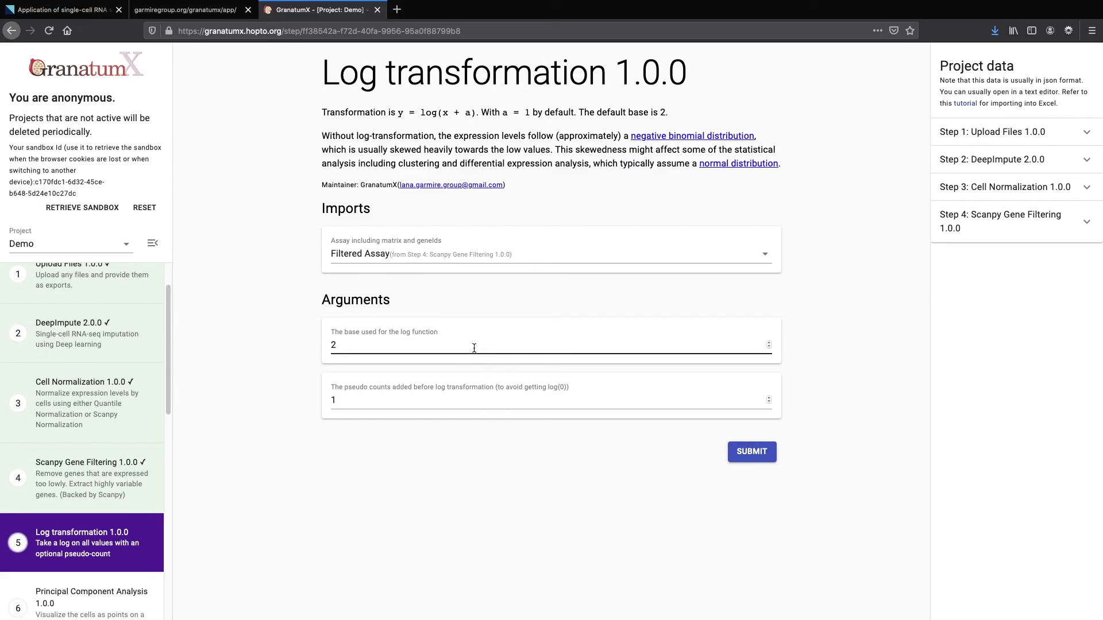
pyautogui.click(755, 459)
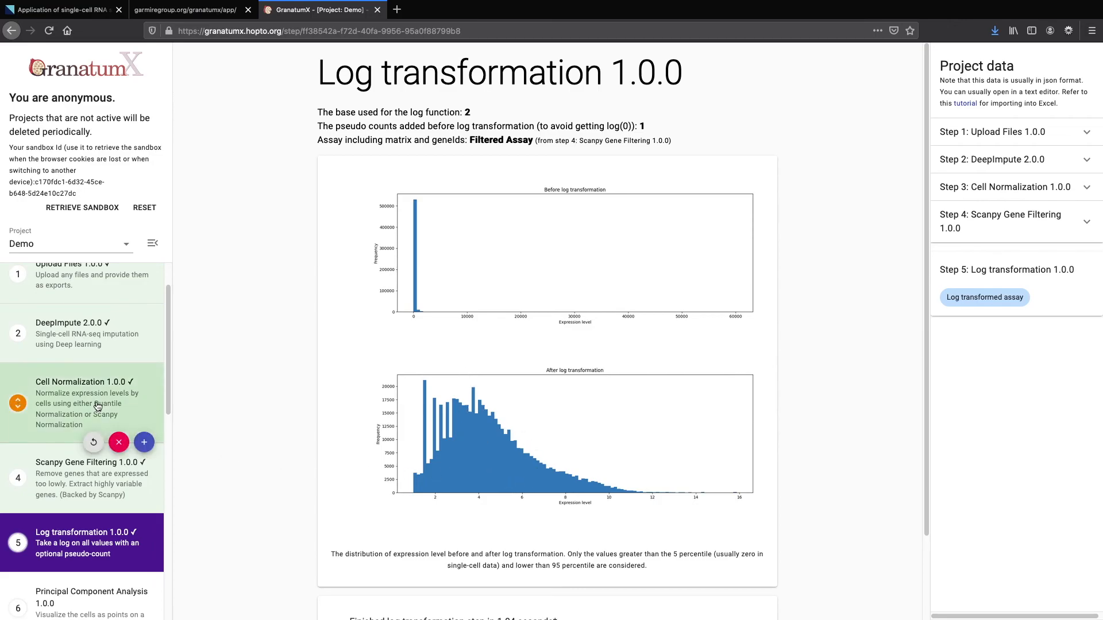
pyautogui.scroll(-2, 97, 404)
pyautogui.scroll(-2, 97, 405)
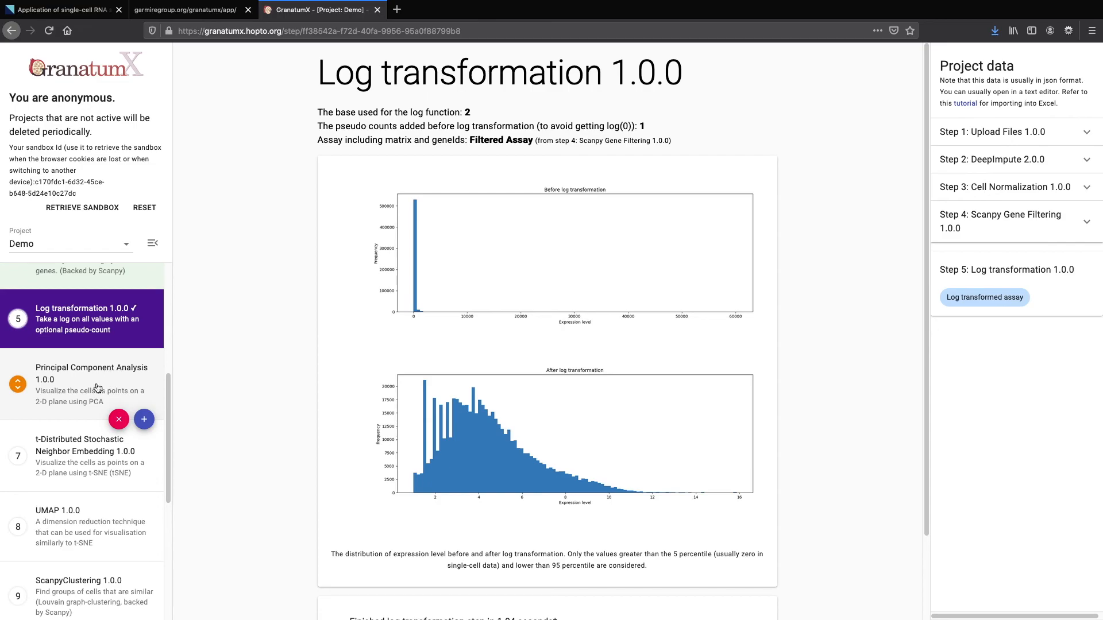
pyautogui.scroll(-1, 97, 389)
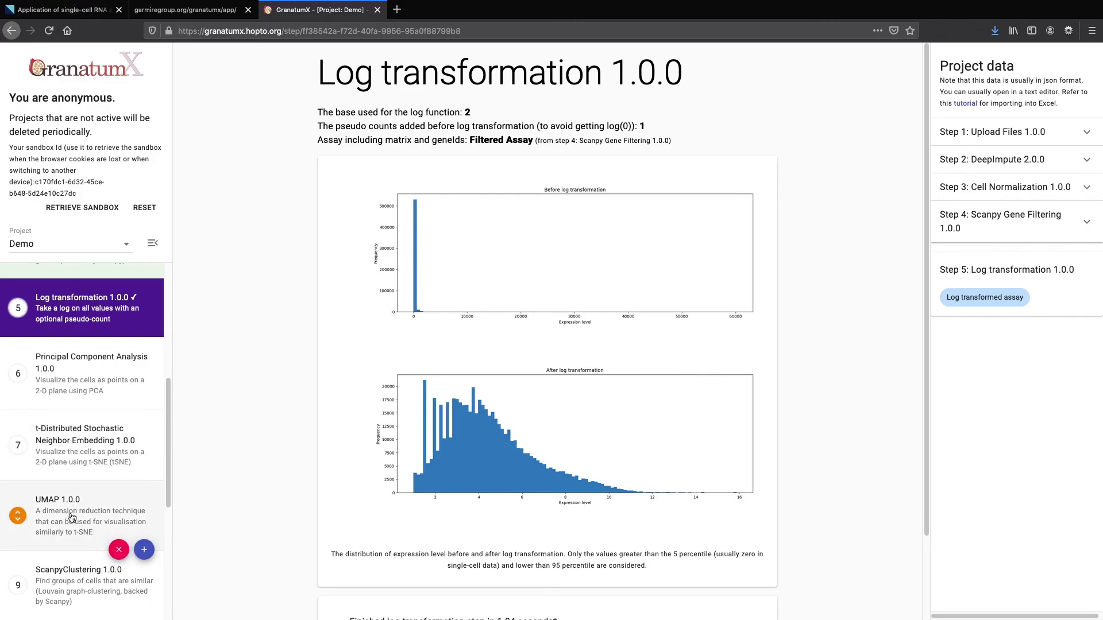
# Run PCA on the first two components, then run UMAP with its default settings
pyautogui.click(68, 380)
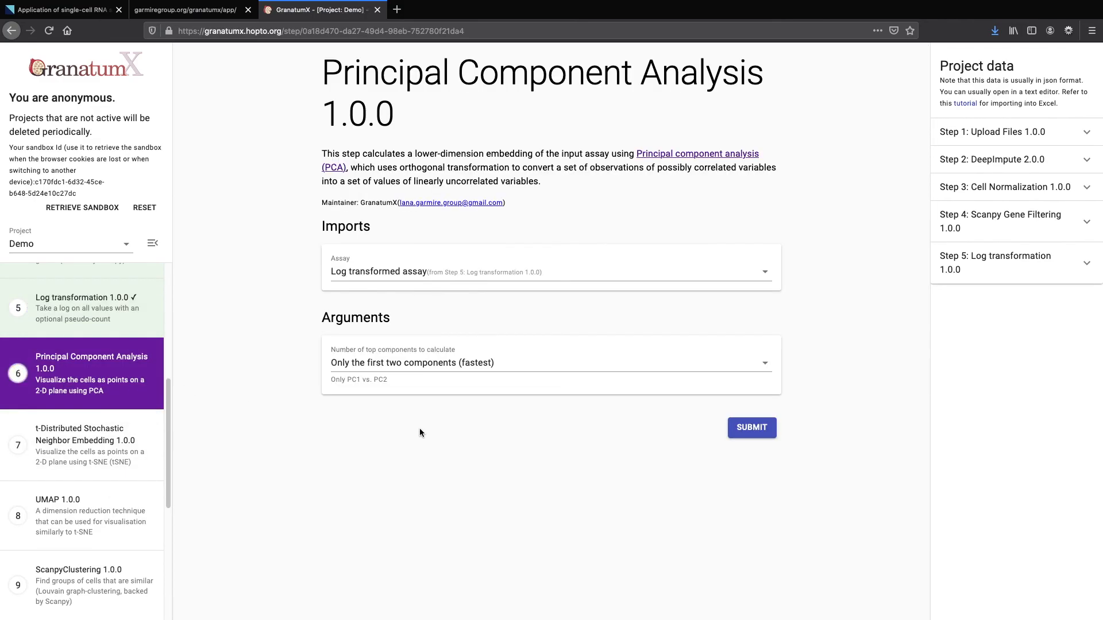
pyautogui.click(746, 432)
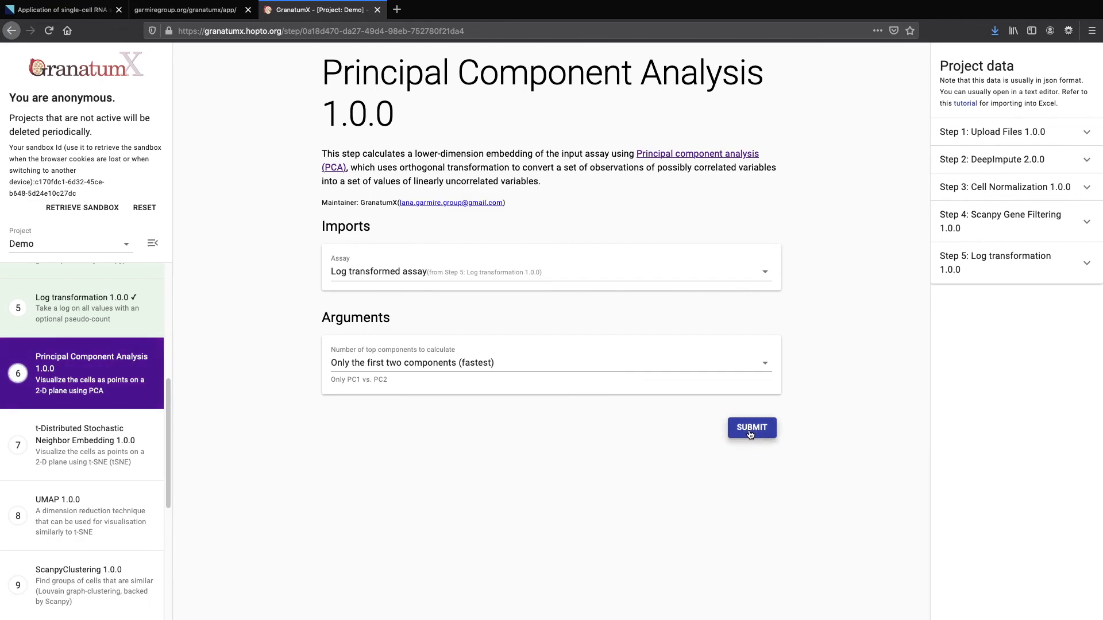
pyautogui.click(115, 446)
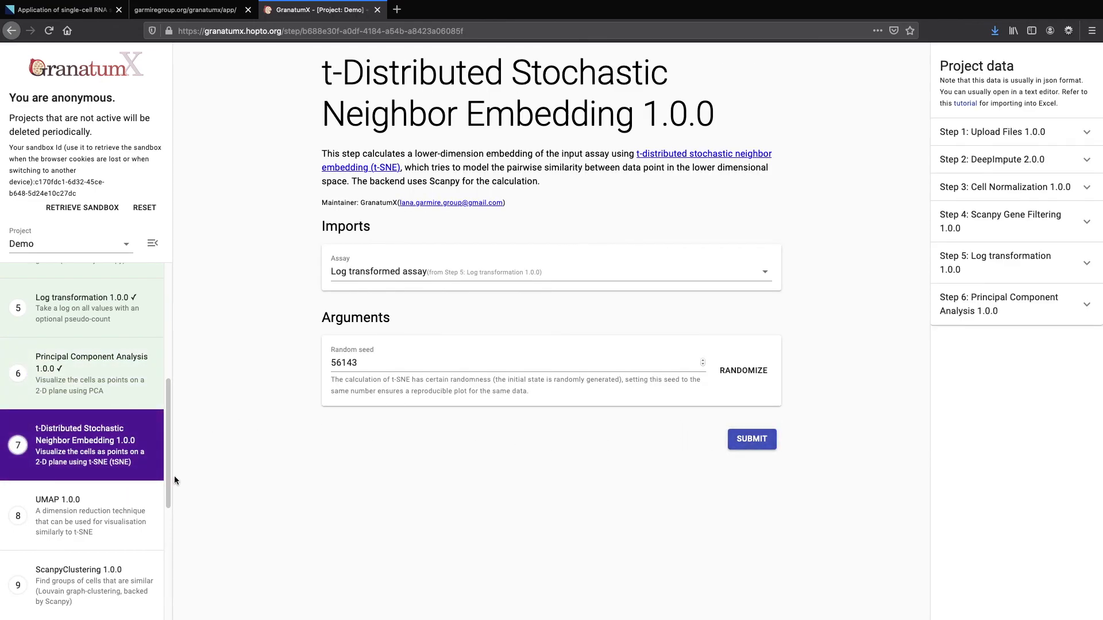
pyautogui.click(84, 504)
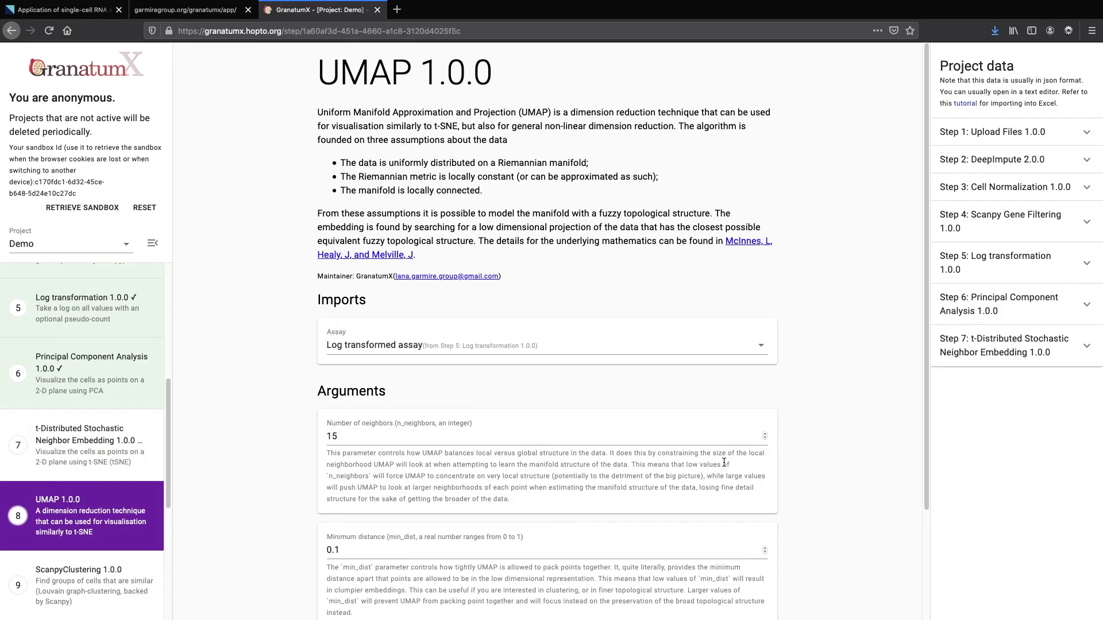
pyautogui.scroll(-3, 747, 574)
pyautogui.click(746, 586)
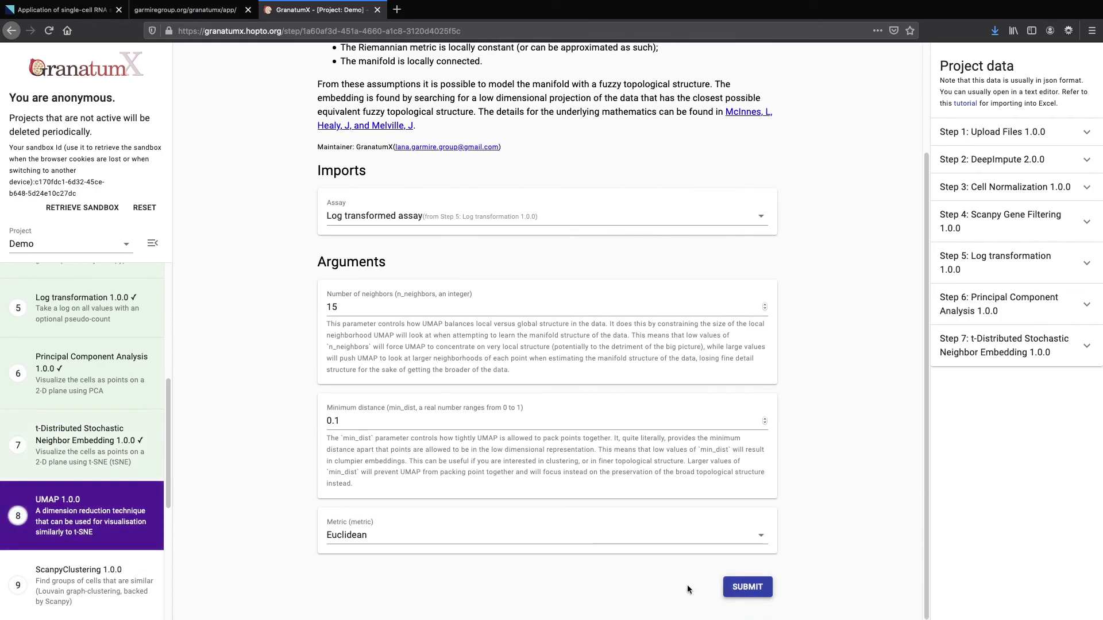
# Revisit the PCA results, then open the t-SNE step (step 7)
pyautogui.moveTo(102, 375)
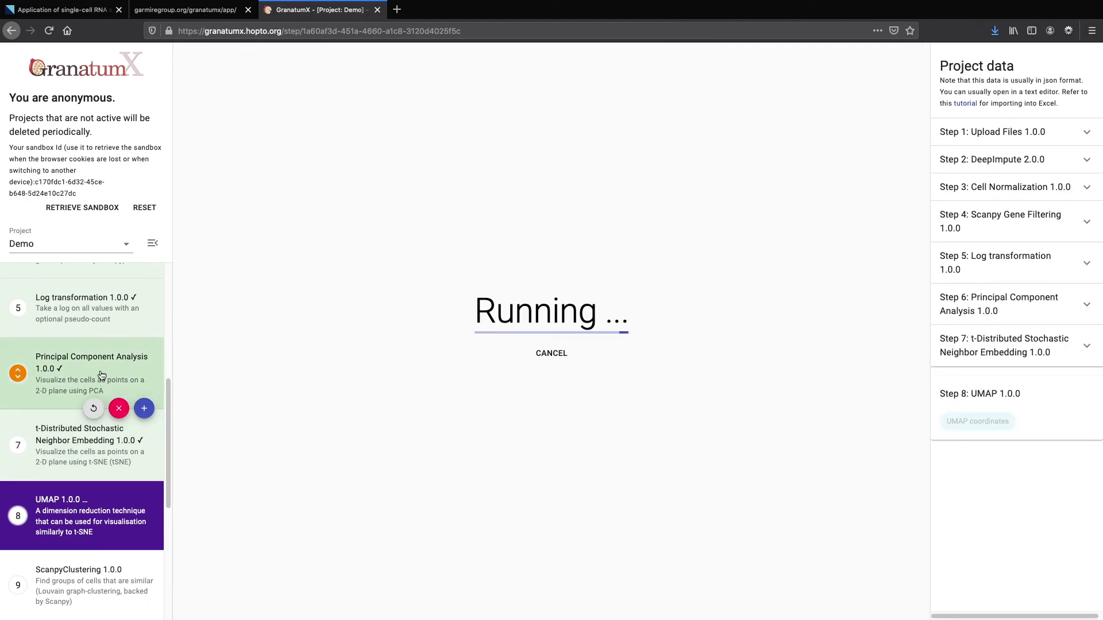
pyautogui.click(100, 372)
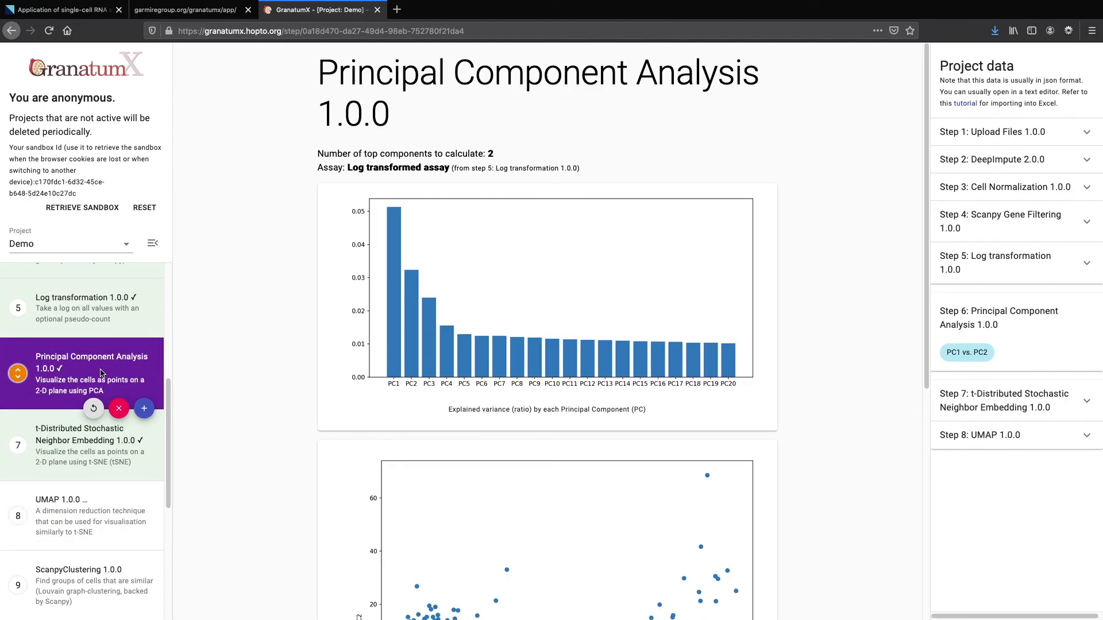
pyautogui.scroll(-4, 226, 395)
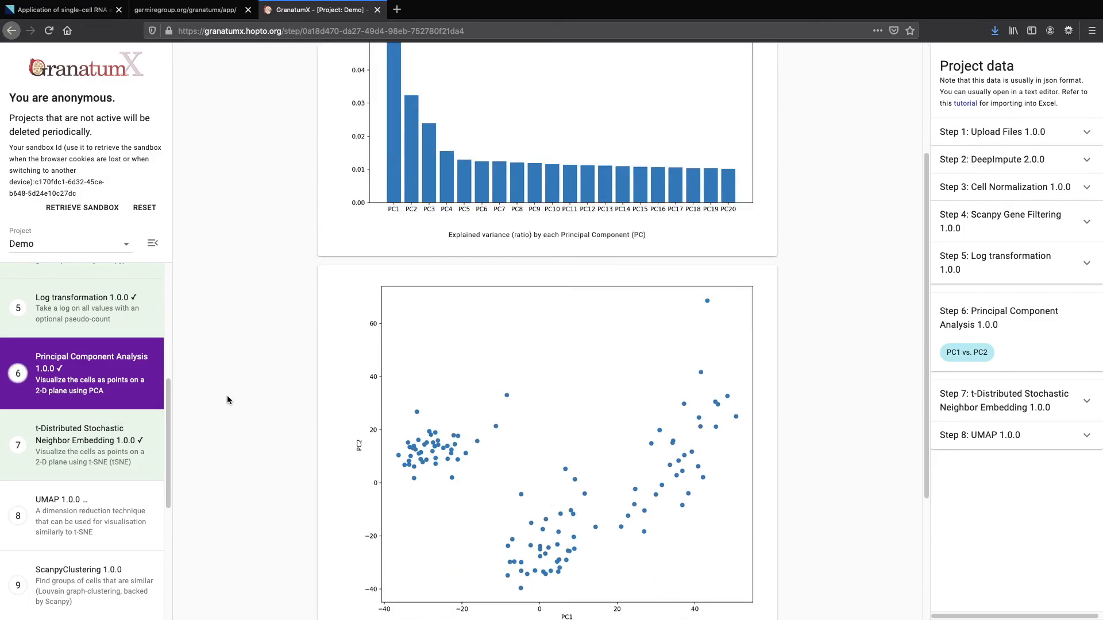
pyautogui.click(127, 447)
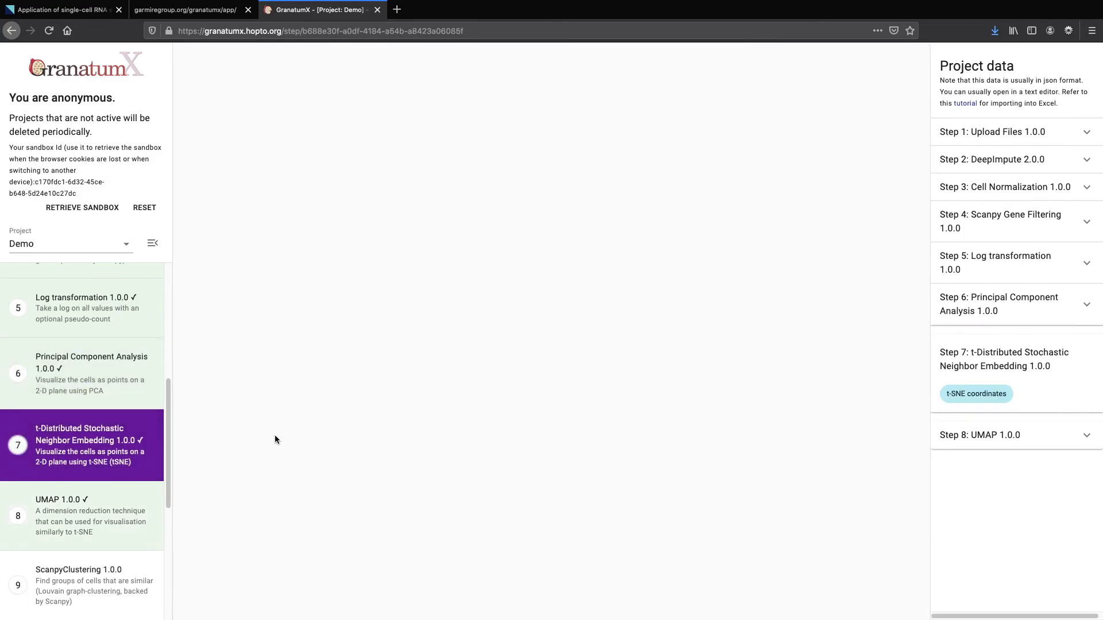
pyautogui.scroll(-1, 237, 447)
# View the UMAP 1.0.0 (step 8) results showing two well-separated cell groups
pyautogui.click(115, 516)
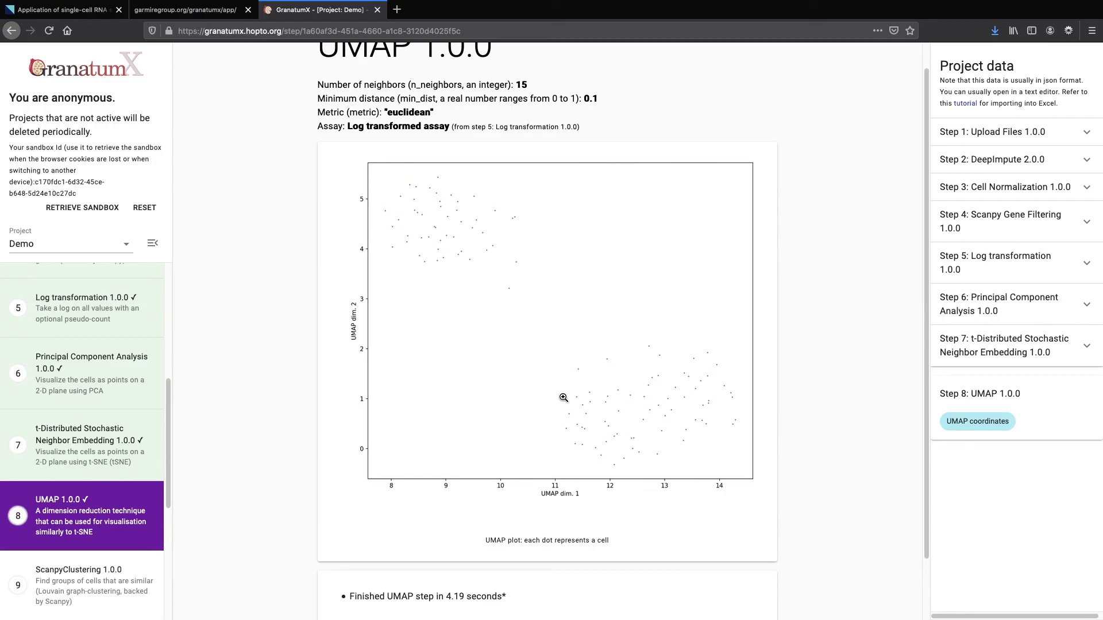
pyautogui.moveTo(52, 394)
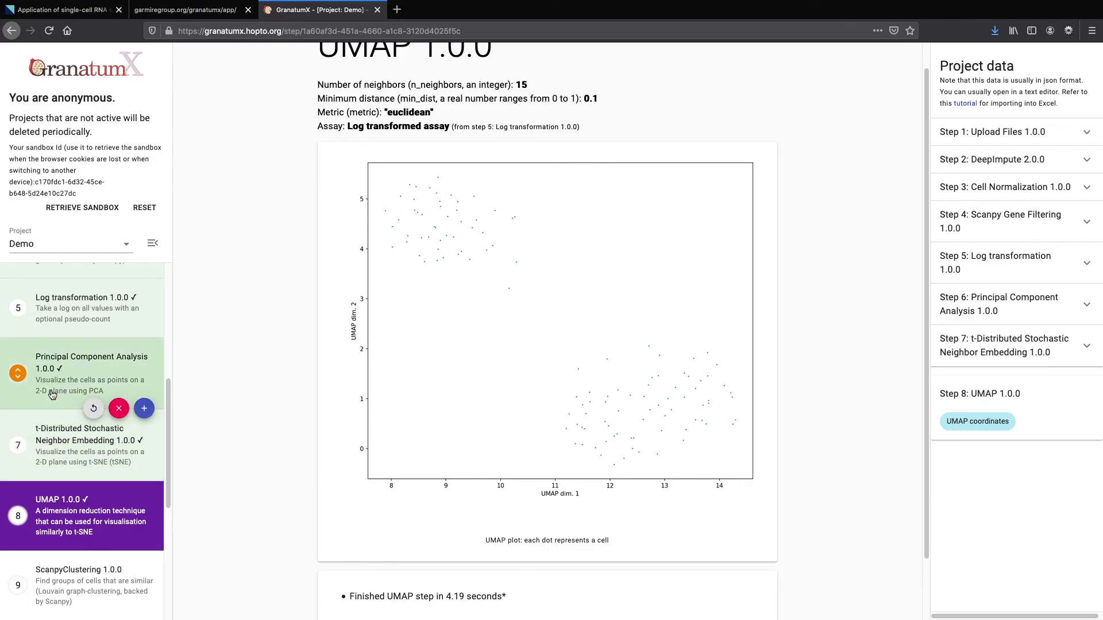
pyautogui.scroll(-2, 47, 398)
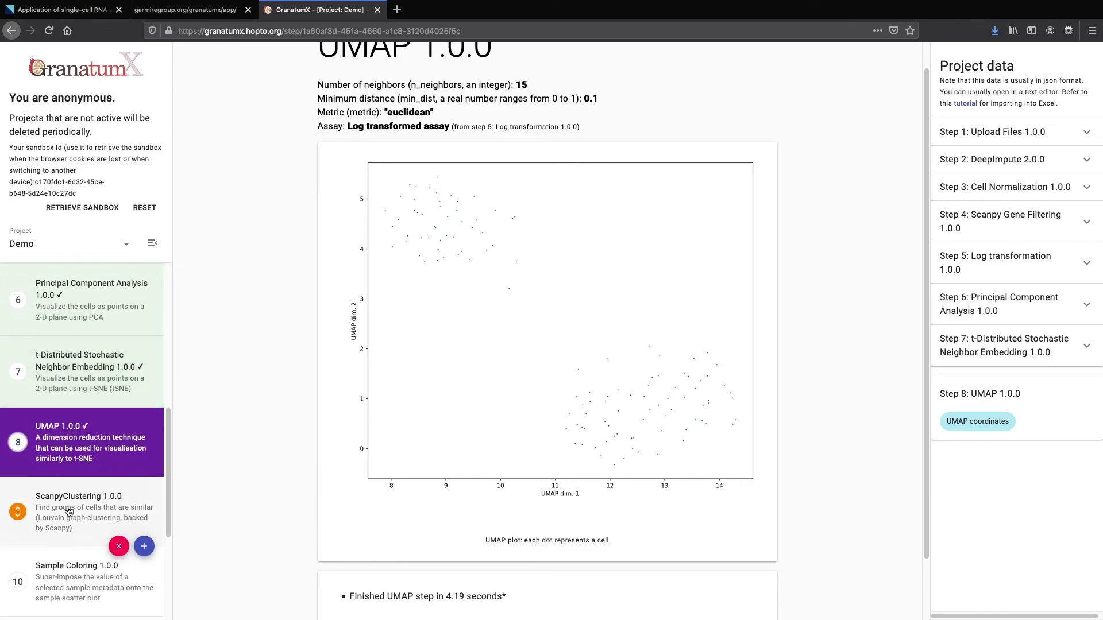
# Run ScanpyClustering with default imports and seed 13513, splitting the UMAP plot into Clusters 1–3
pyautogui.click(86, 508)
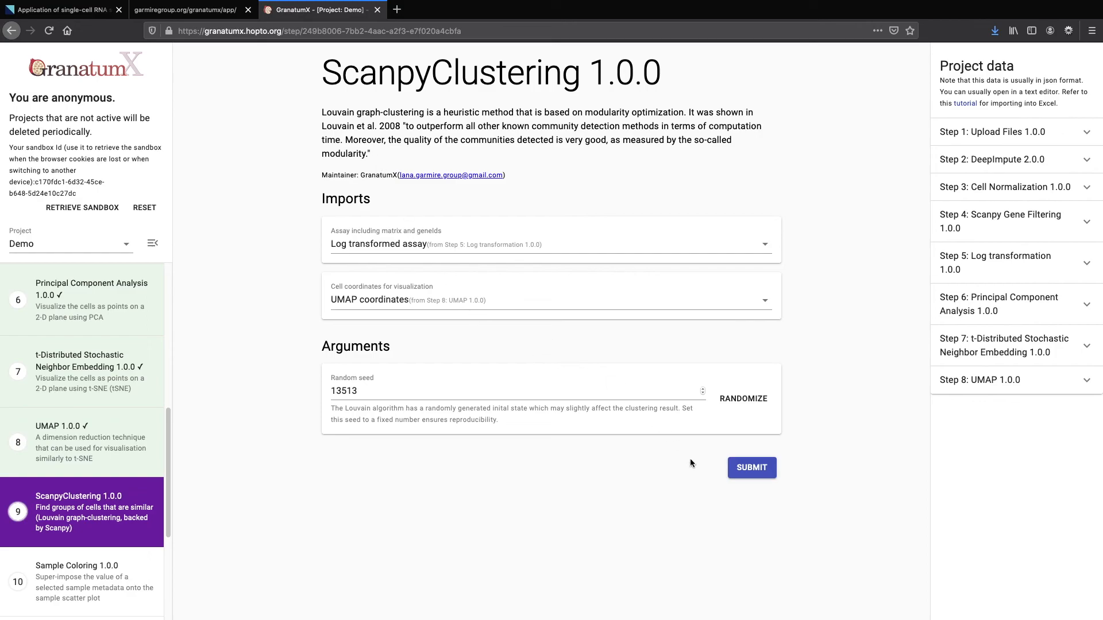
pyautogui.click(750, 468)
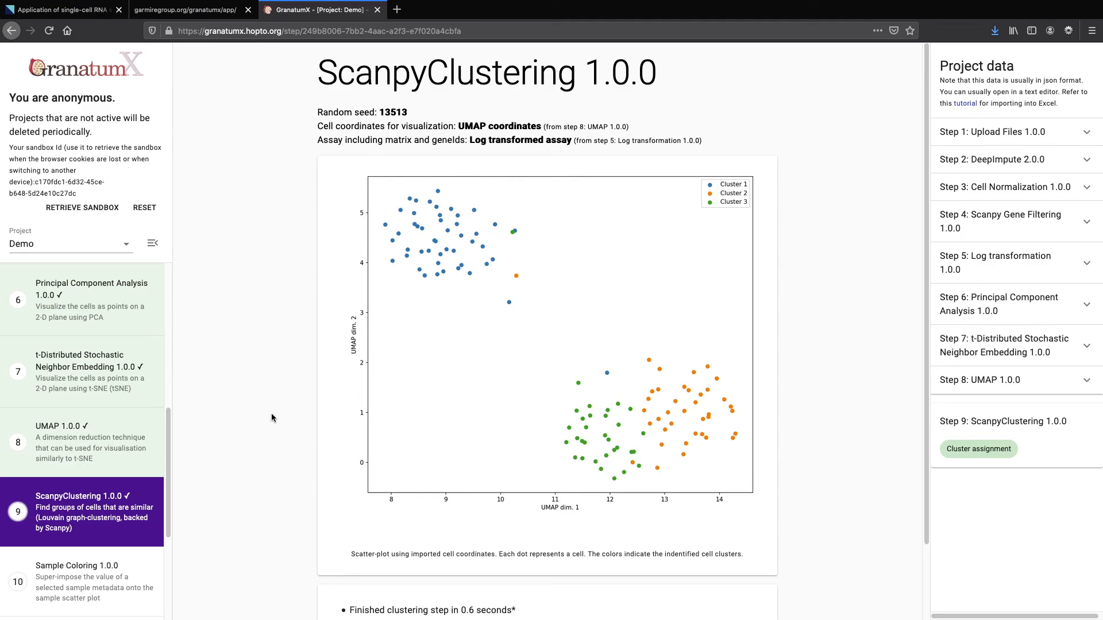
pyautogui.moveTo(123, 431)
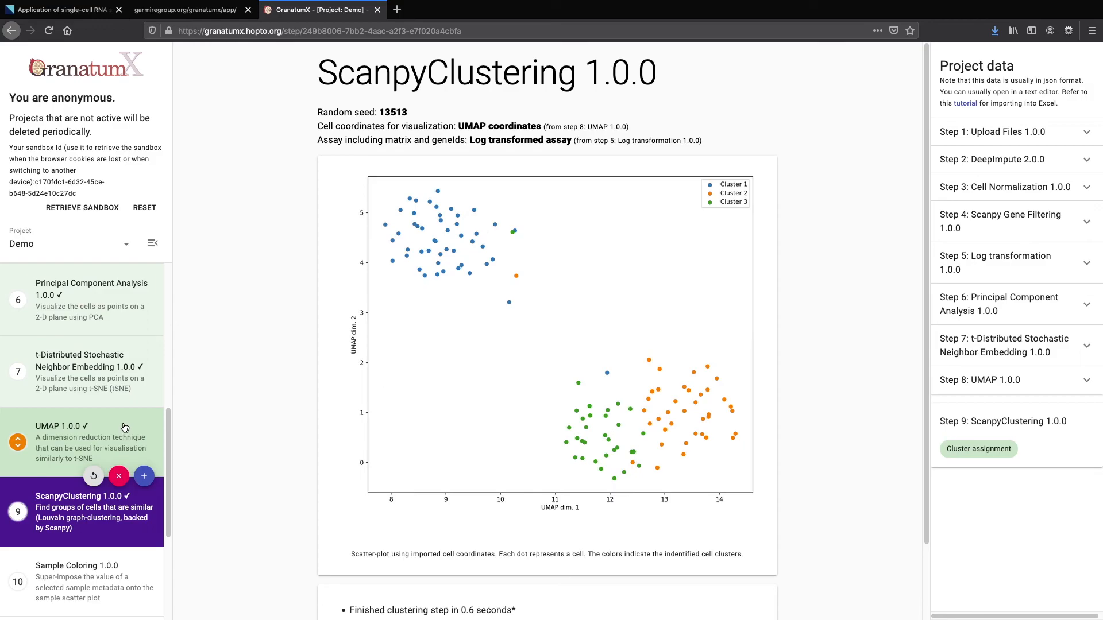
pyautogui.scroll(-1, 125, 418)
pyautogui.scroll(-1, 125, 418)
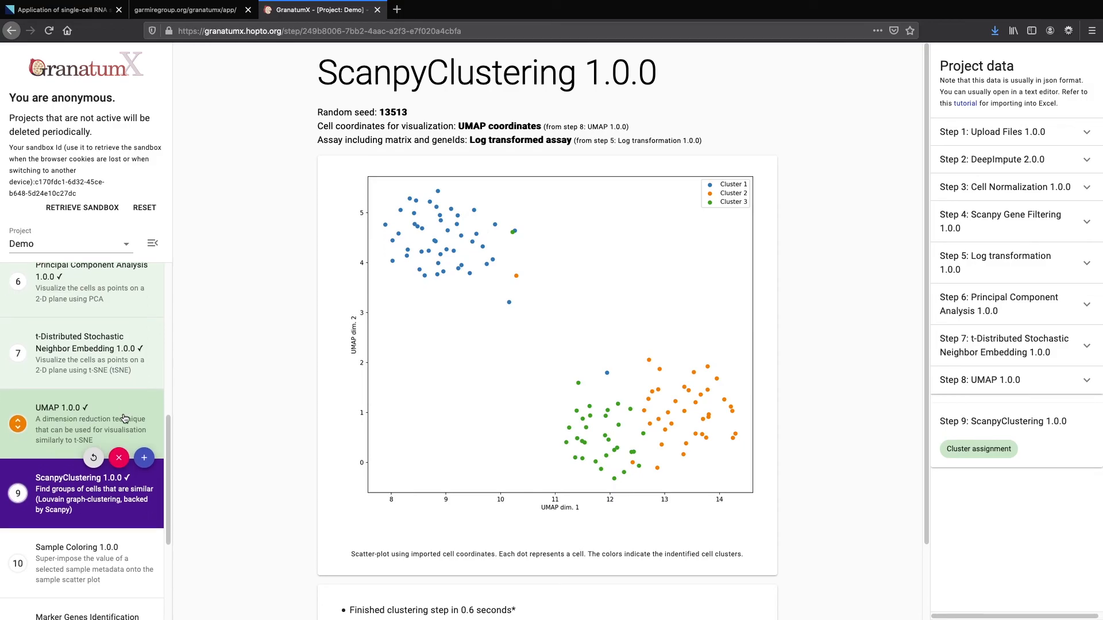
pyautogui.scroll(-1, 123, 418)
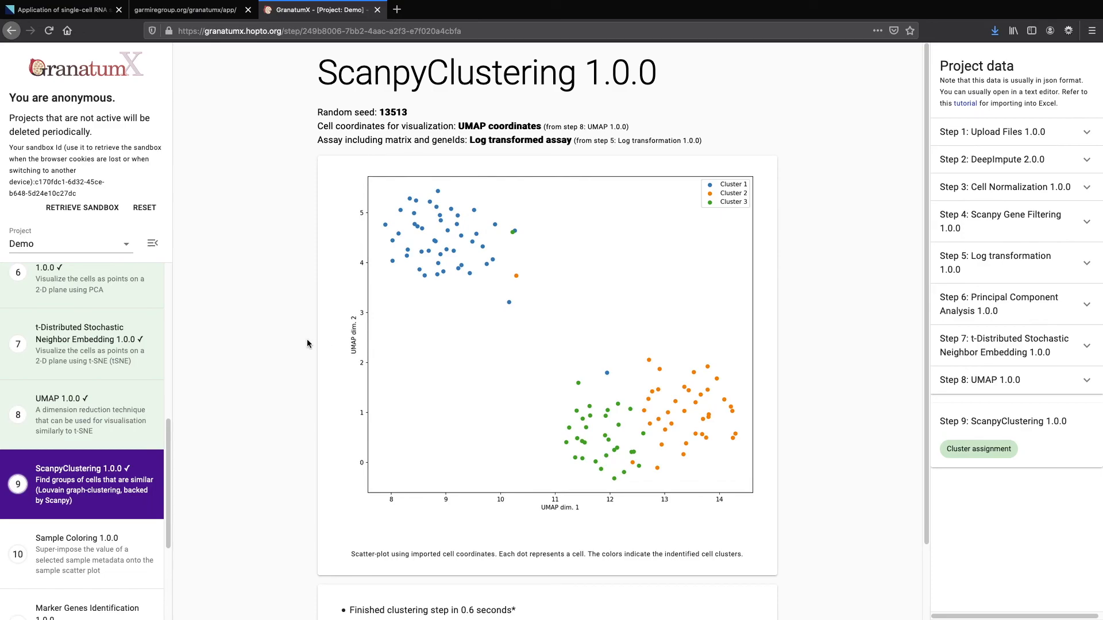
pyautogui.scroll(-1, 75, 517)
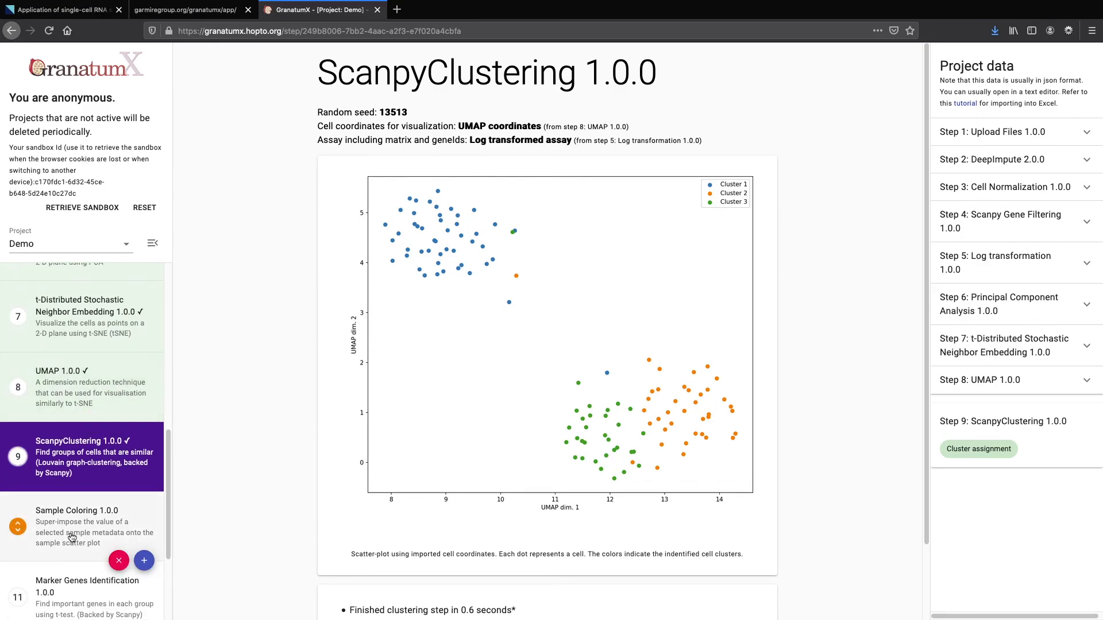
# Run Sample Coloring with [M]Type as the colour values, grouping cells into PDX_primary, Pt_meta and PDX_meta
pyautogui.click(74, 529)
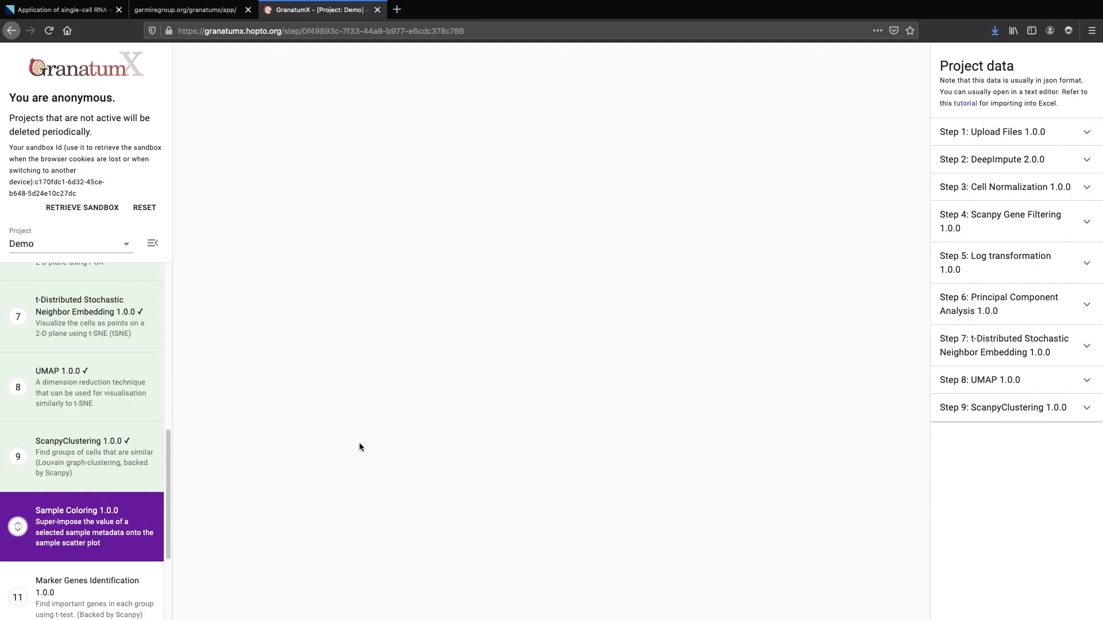
pyautogui.click(422, 259)
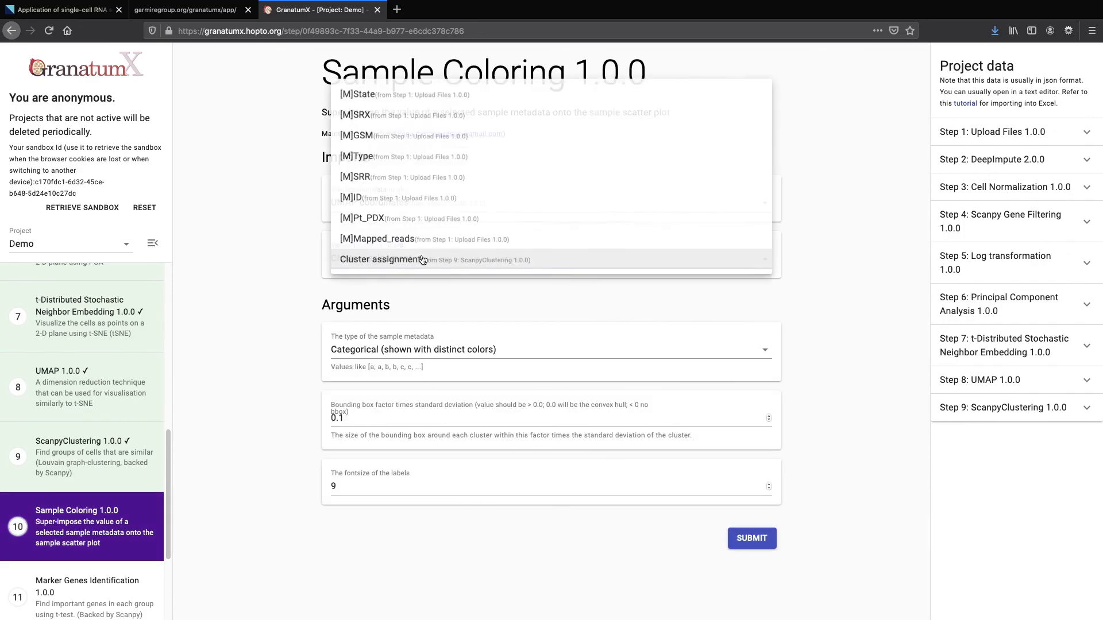
pyautogui.click(424, 258)
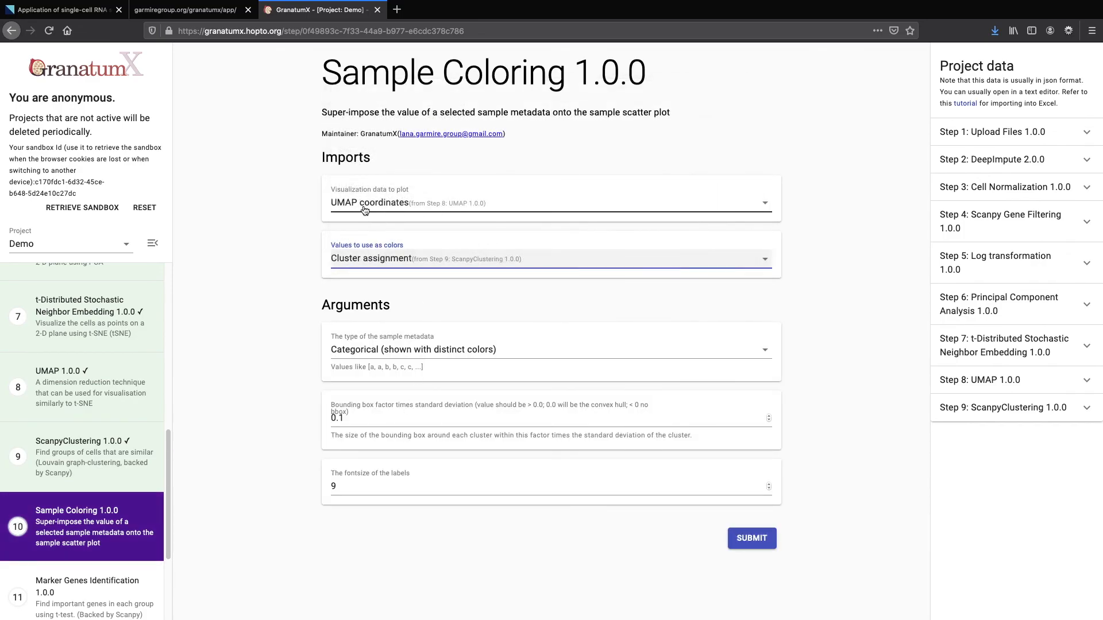
pyautogui.click(370, 267)
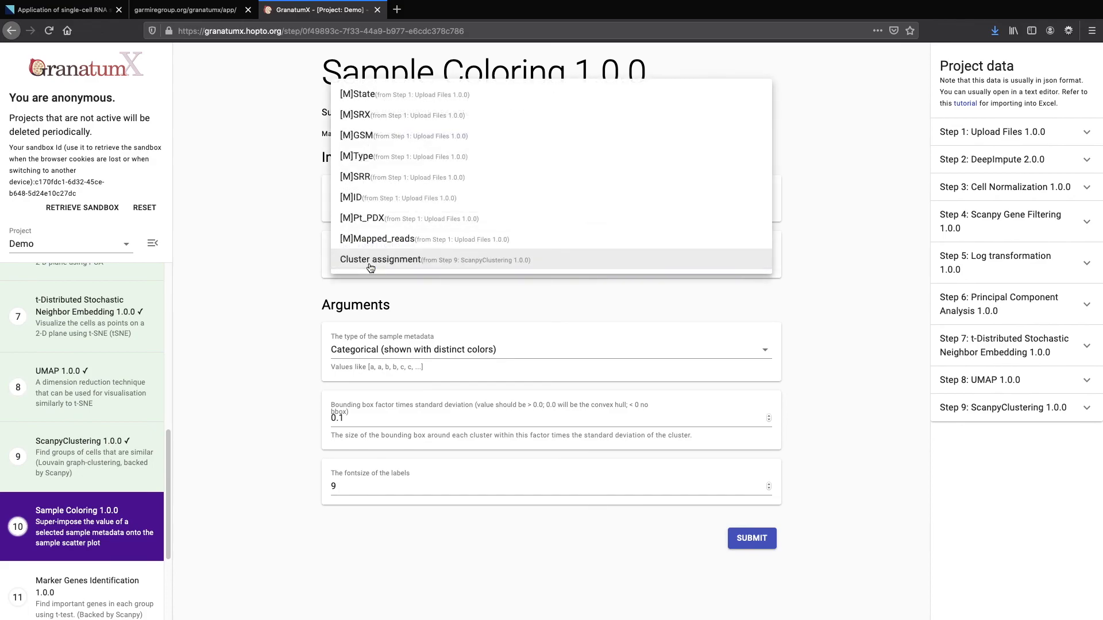
pyautogui.click(372, 163)
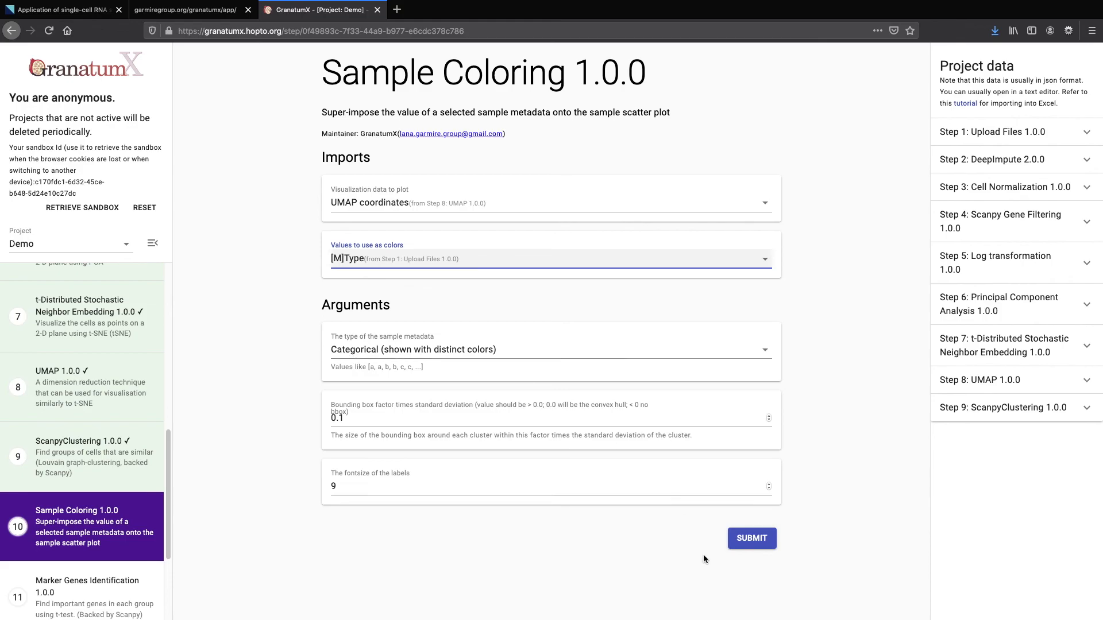
pyautogui.click(751, 537)
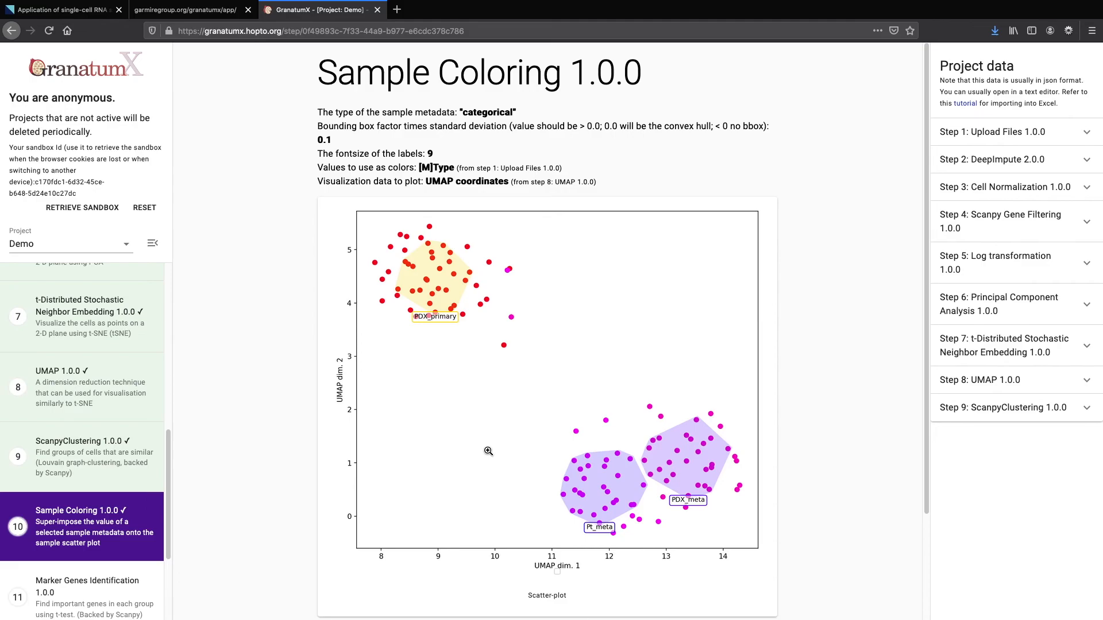
# Compare the ScanpyClustering and Sample Coloring plots, ending on the three-cluster clustering results
pyautogui.scroll(-1, 271, 412)
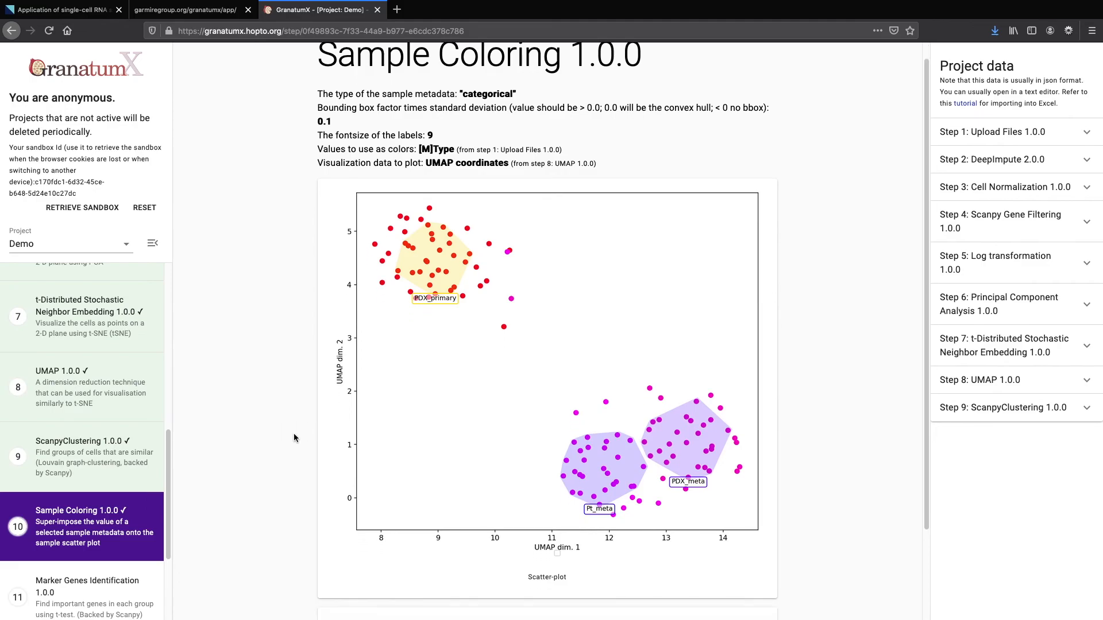
pyautogui.click(103, 460)
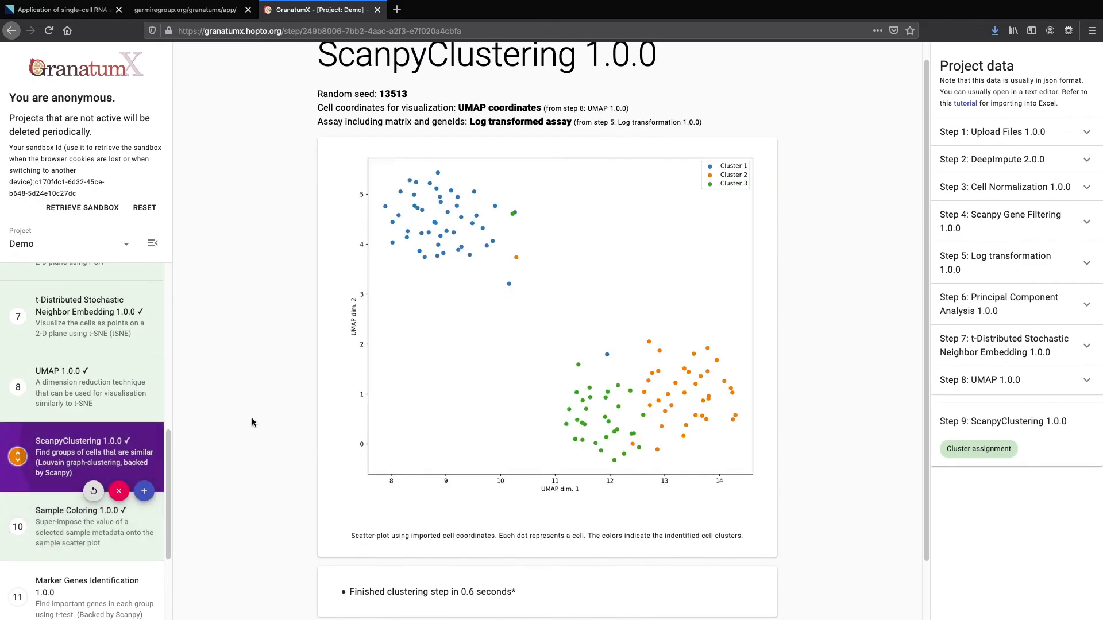
pyautogui.moveTo(105, 515)
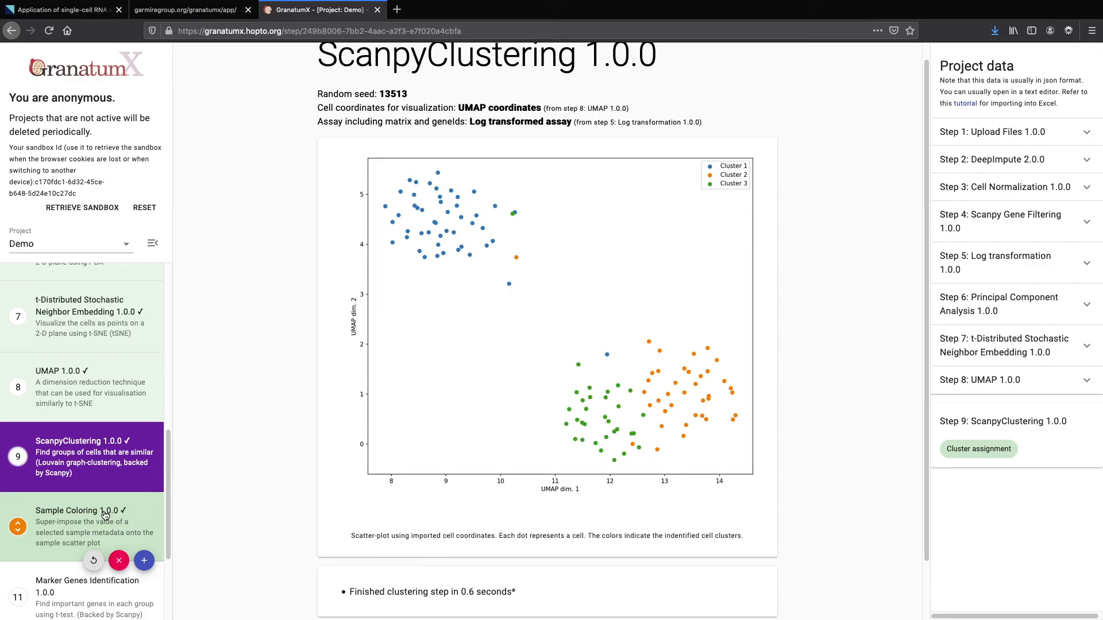
pyautogui.click(105, 515)
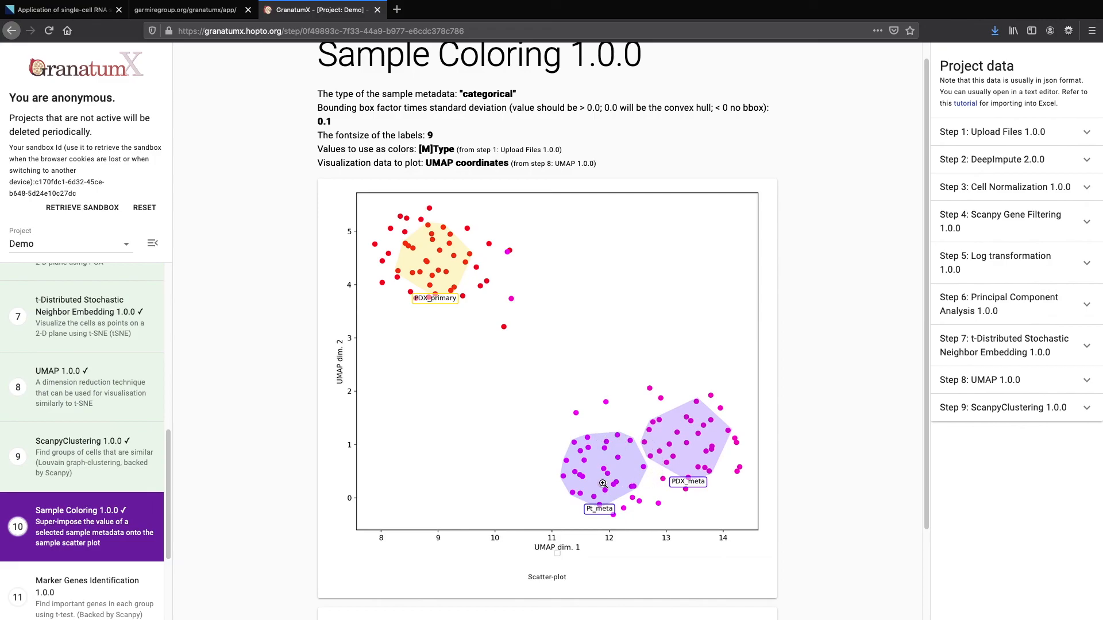
pyautogui.moveTo(93, 458)
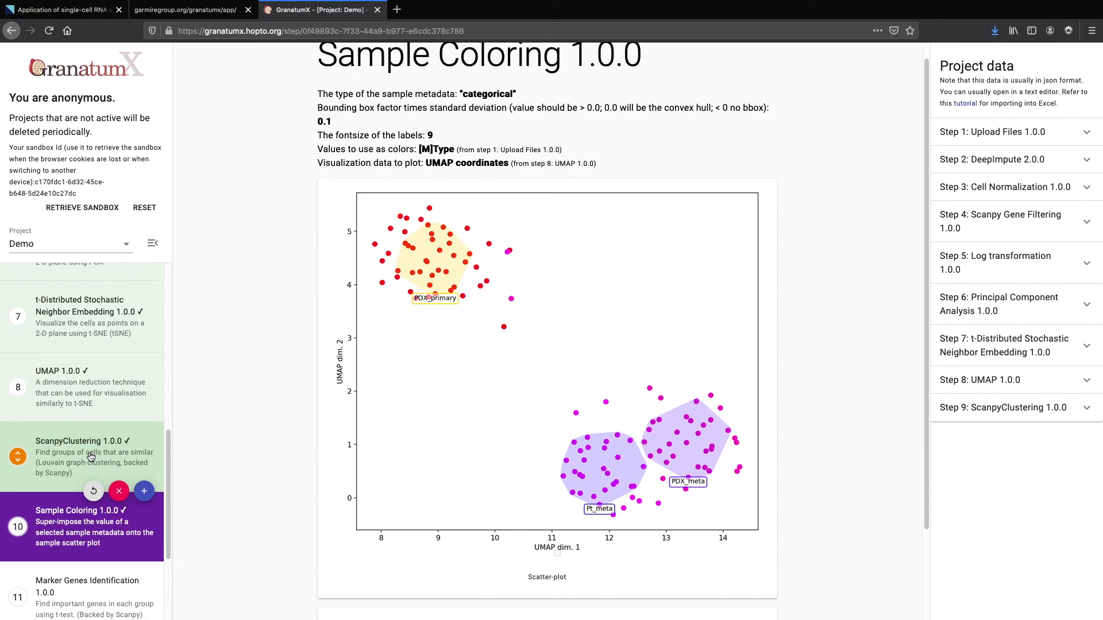
pyautogui.click(91, 457)
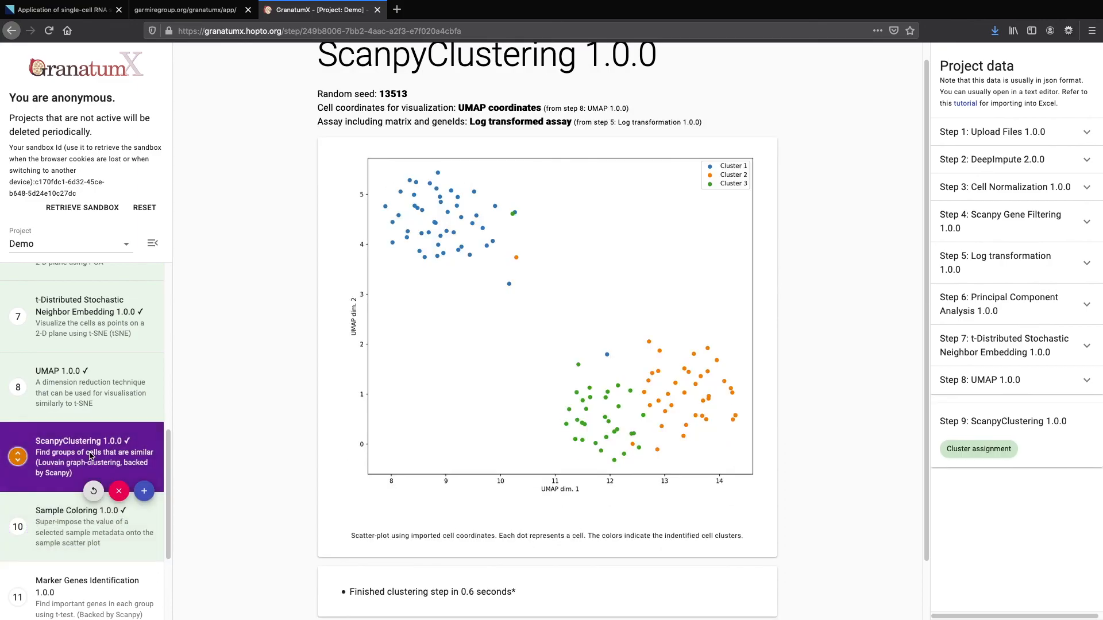
pyautogui.moveTo(92, 478)
pyautogui.scroll(-3, 91, 478)
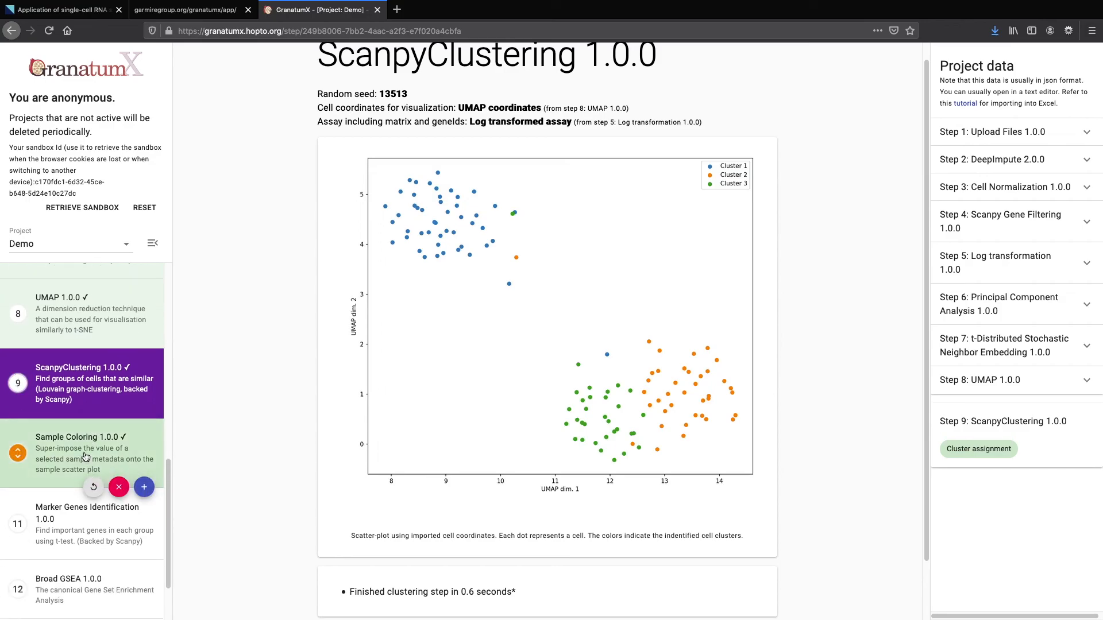
pyautogui.scroll(-1, 85, 456)
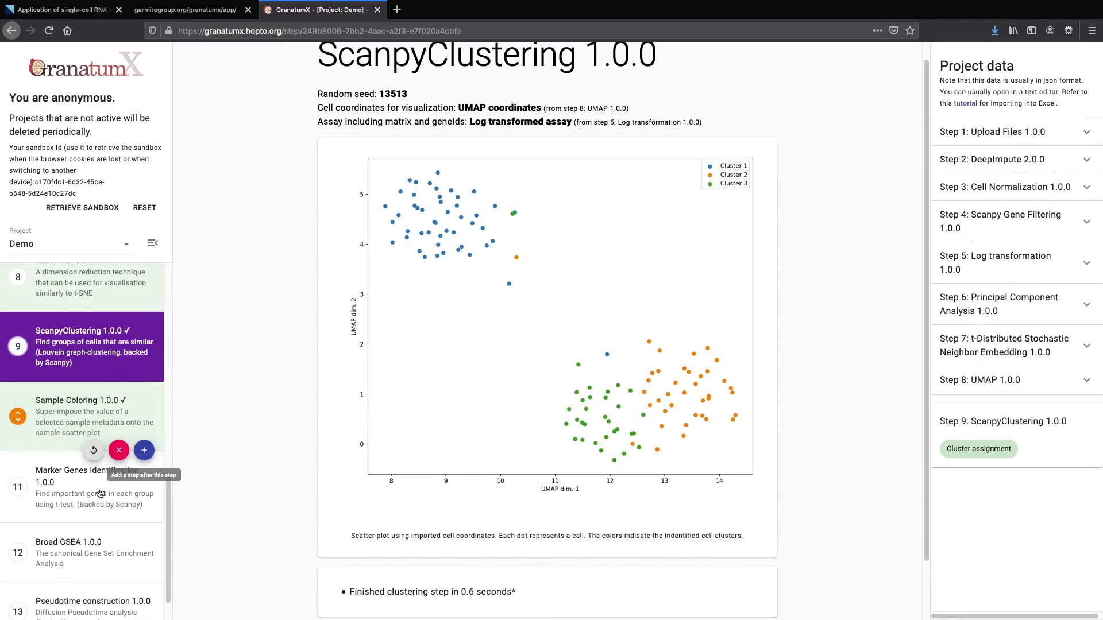
pyautogui.scroll(-1, 67, 508)
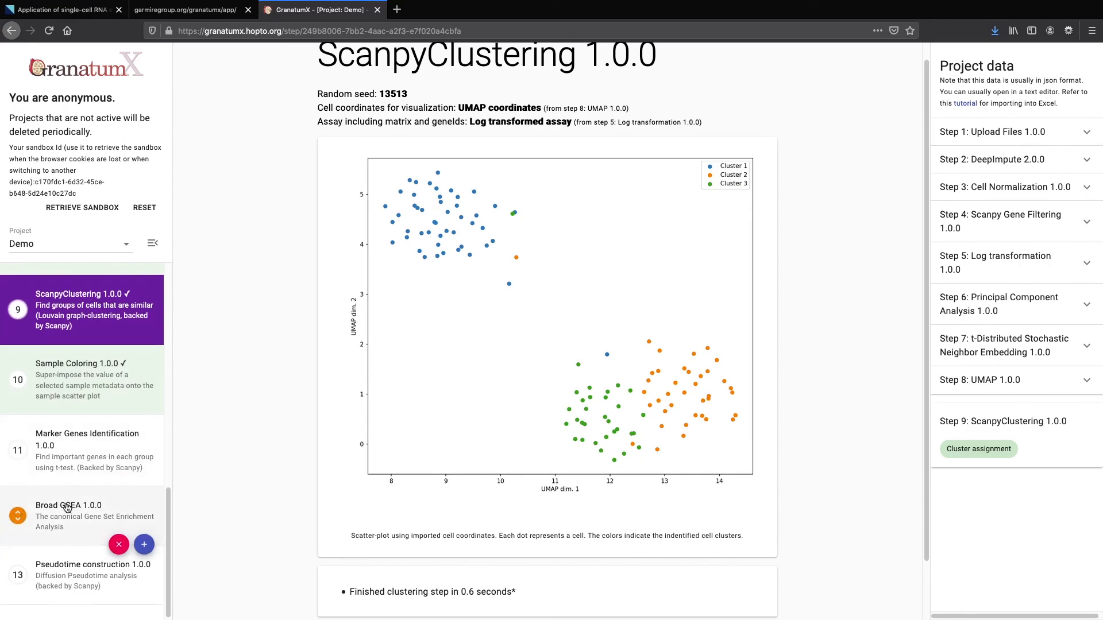
pyautogui.scroll(-1, 68, 488)
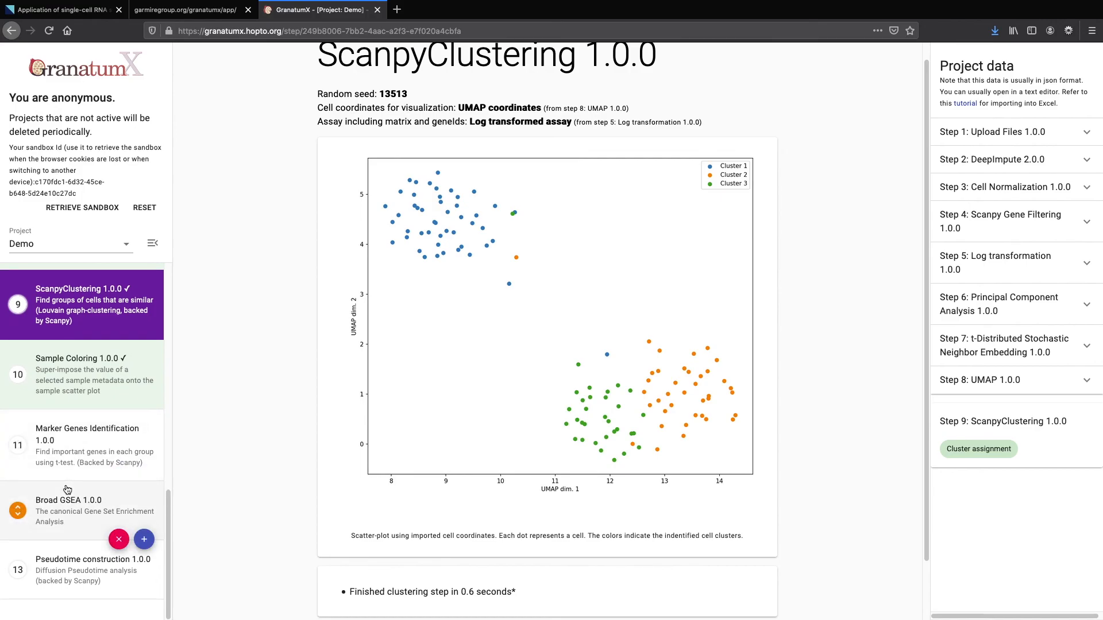
# Set Marker Genes Identification to import the Log transformed assay with [M]Type as the group vector
pyautogui.click(83, 463)
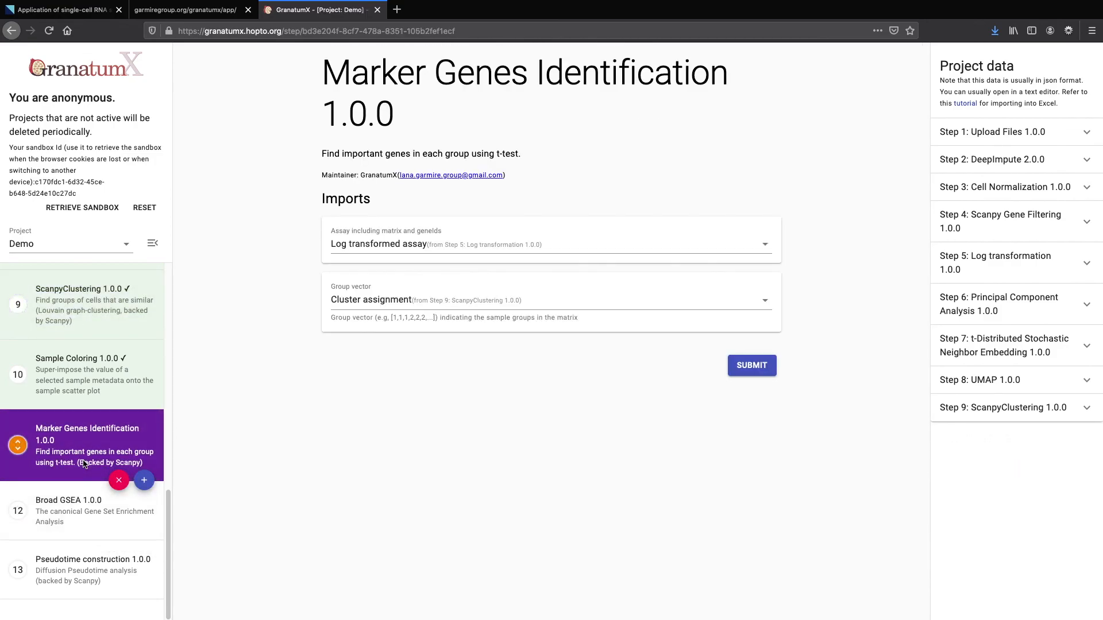
pyautogui.click(399, 308)
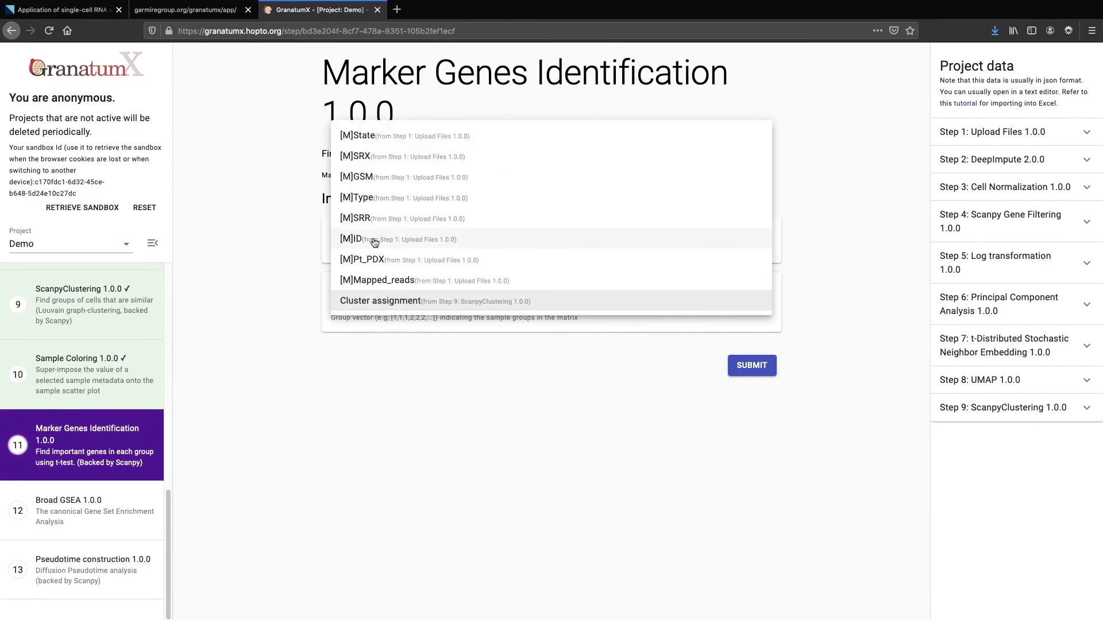
pyautogui.click(373, 208)
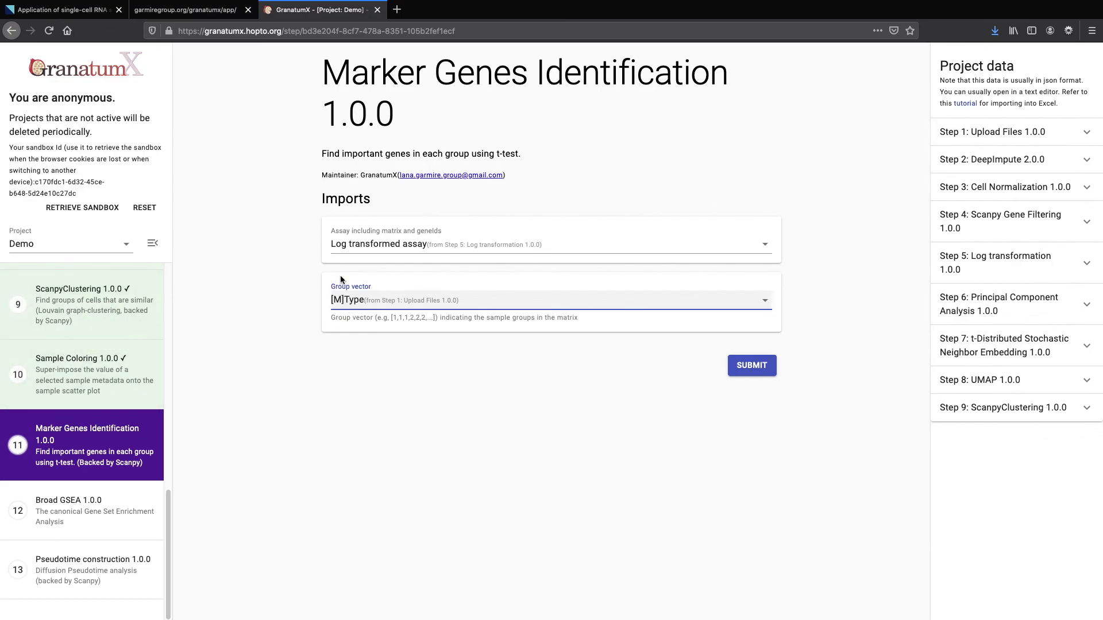
pyautogui.click(777, 367)
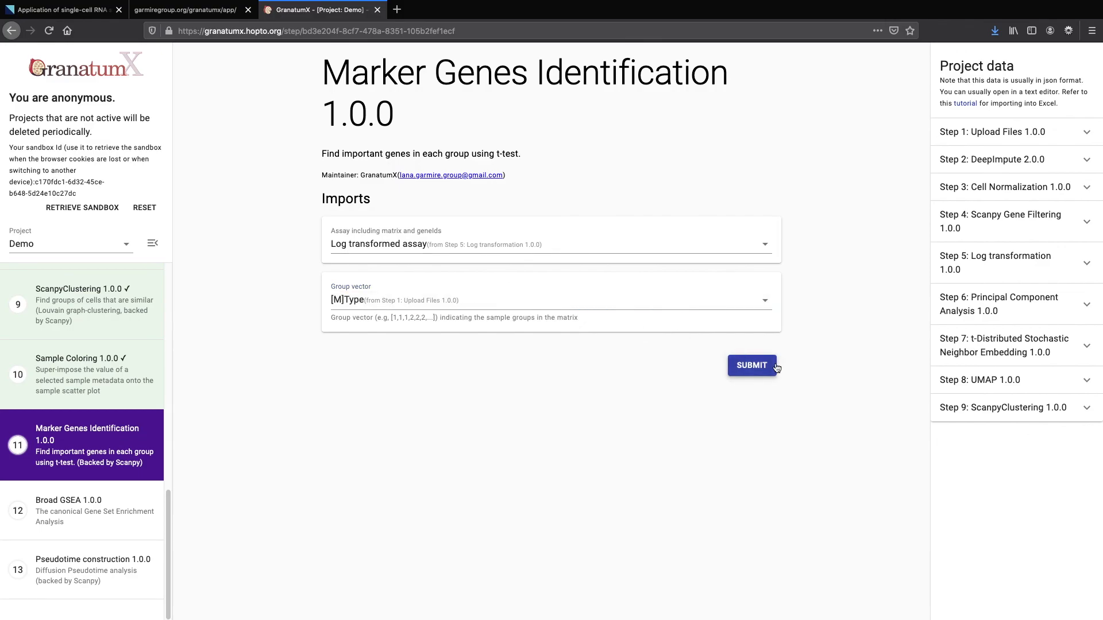
# Run marker gene identification and download a Marker score CSV from Project data
pyautogui.click(777, 368)
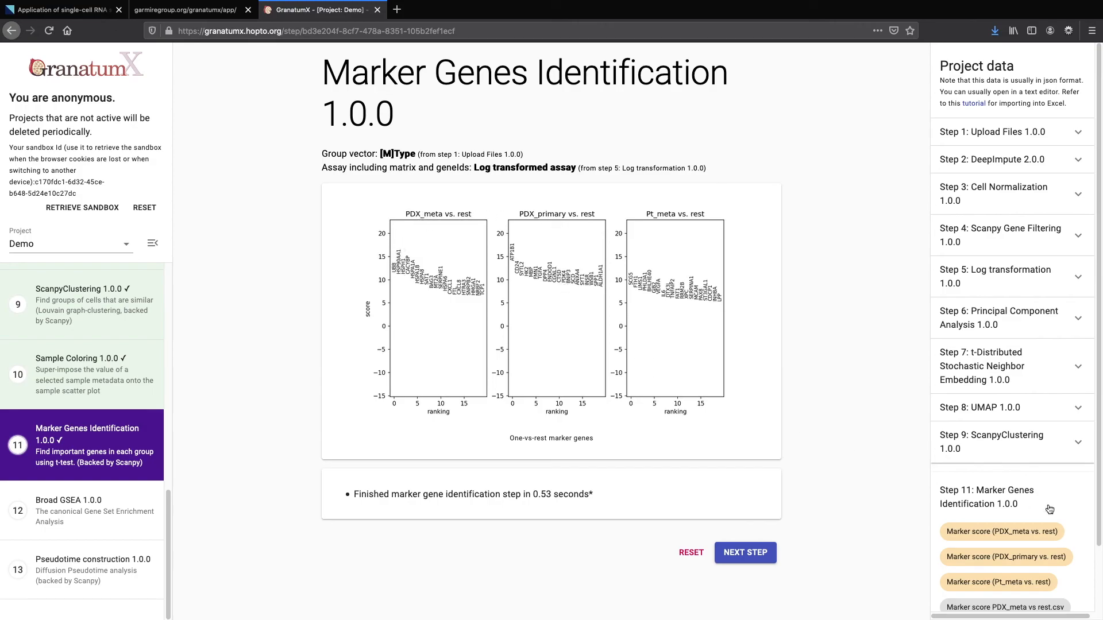
pyautogui.scroll(-2, 1050, 528)
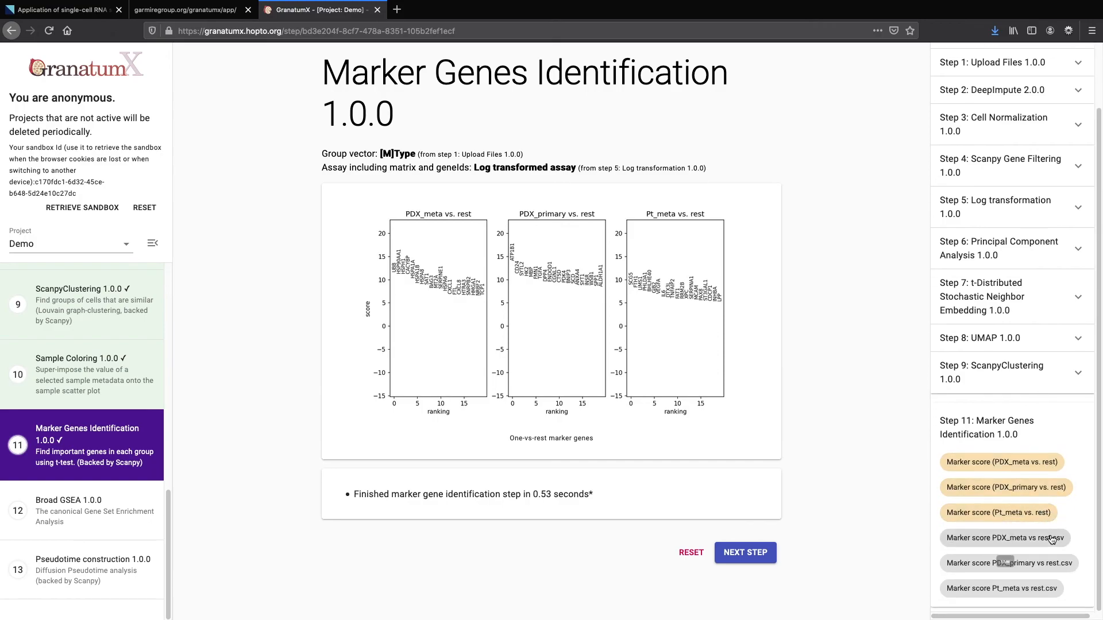
pyautogui.click(1051, 540)
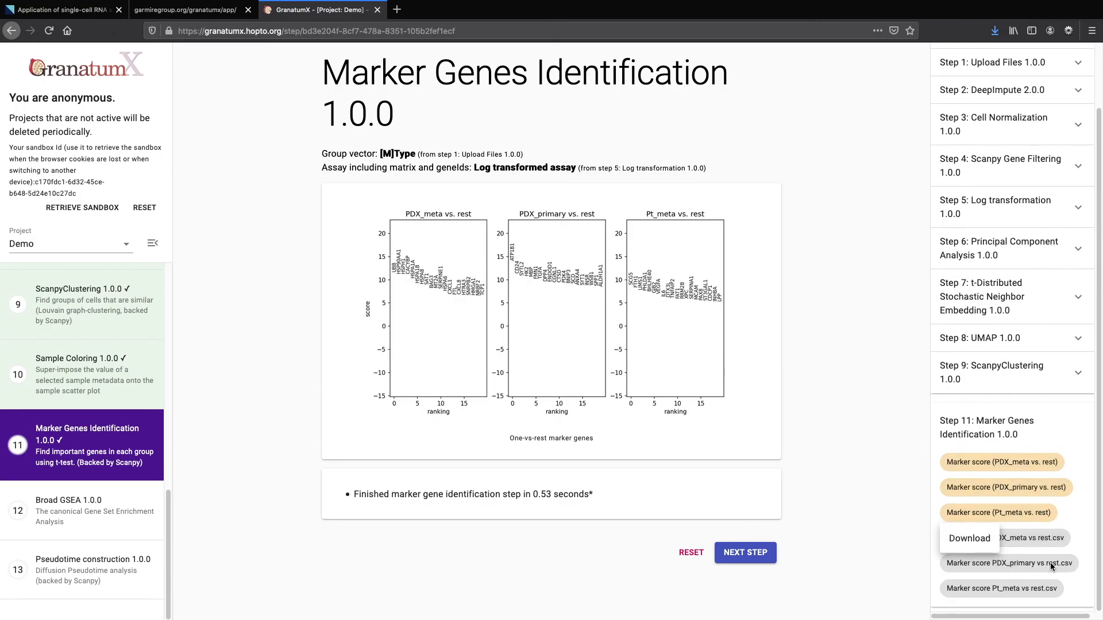
pyautogui.click(878, 518)
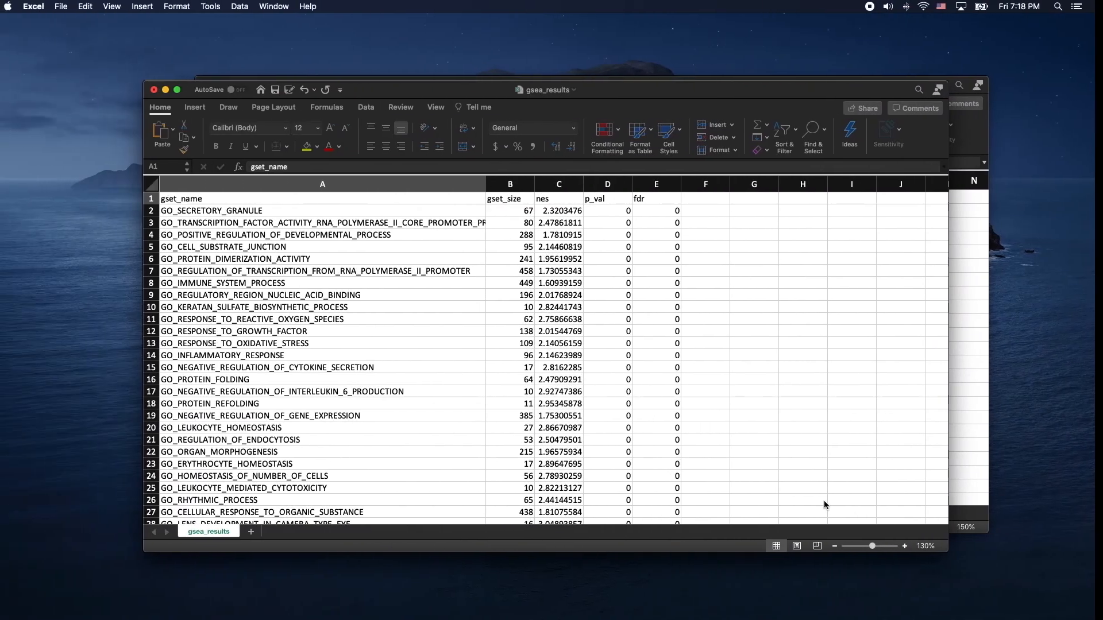
# Review the PDX_primary vs rest sheet in Excel, selecting the top eight genes from ATP1B1, then return
pyautogui.click(983, 348)
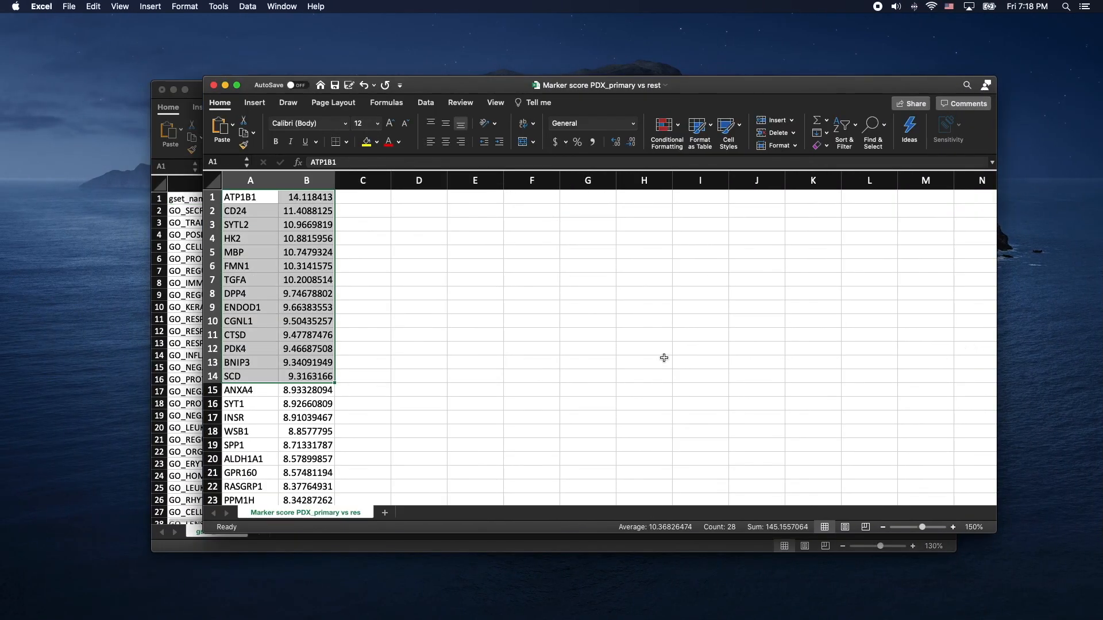
pyautogui.hscroll(1, 265, 245)
pyautogui.hscroll(-1, 264, 241)
pyautogui.click(254, 211)
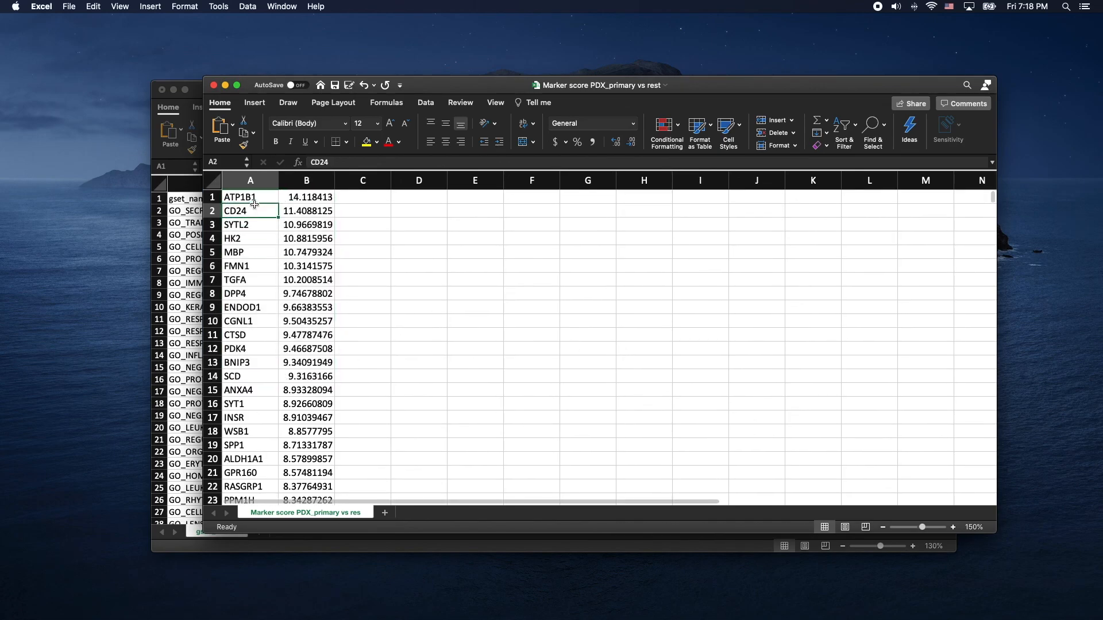
pyautogui.click(251, 198)
pyautogui.moveTo(250, 198); pyautogui.dragTo(250, 294)
pyautogui.hotkey('ctrl', 'Right')
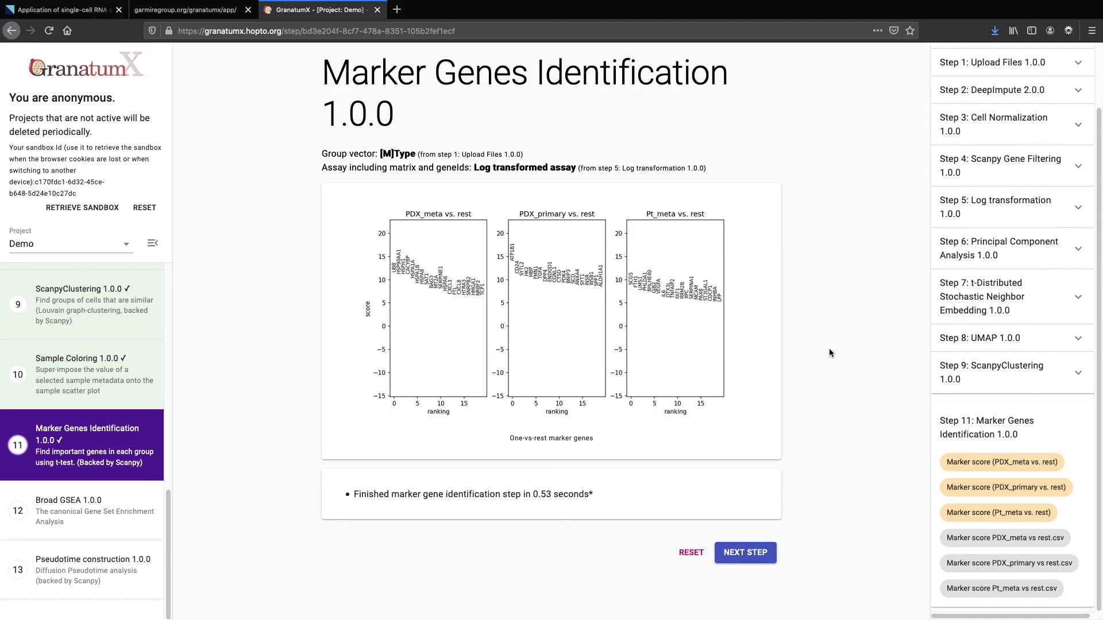
# Run Broad GSEA on Marker score (PDX_meta vs. rest) using the Gene Ontology (GO) database
pyautogui.click(762, 555)
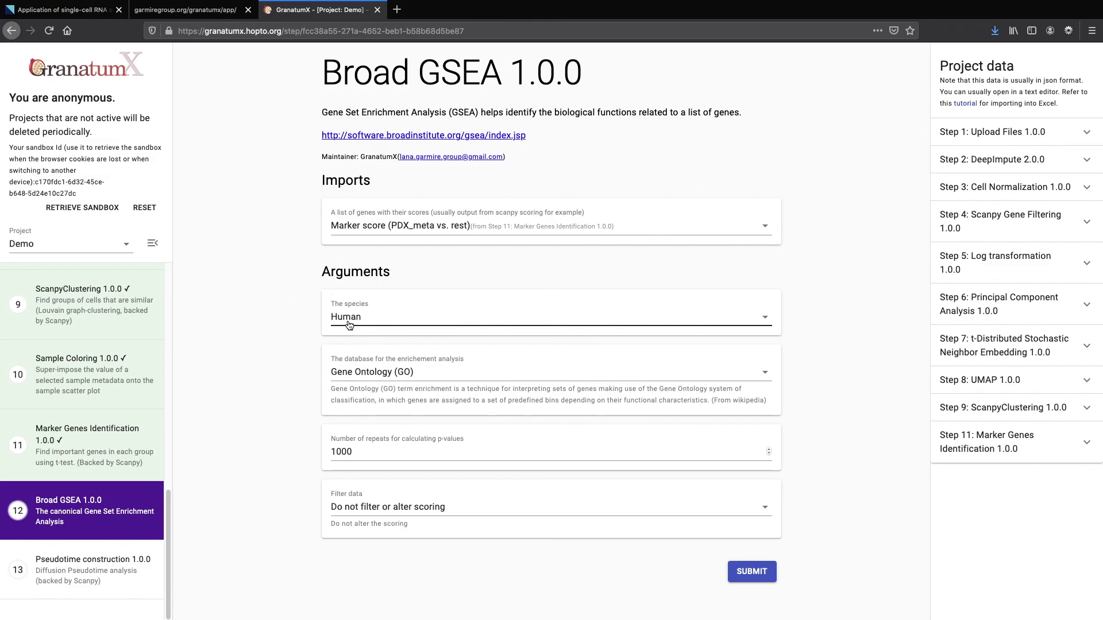
pyautogui.click(336, 378)
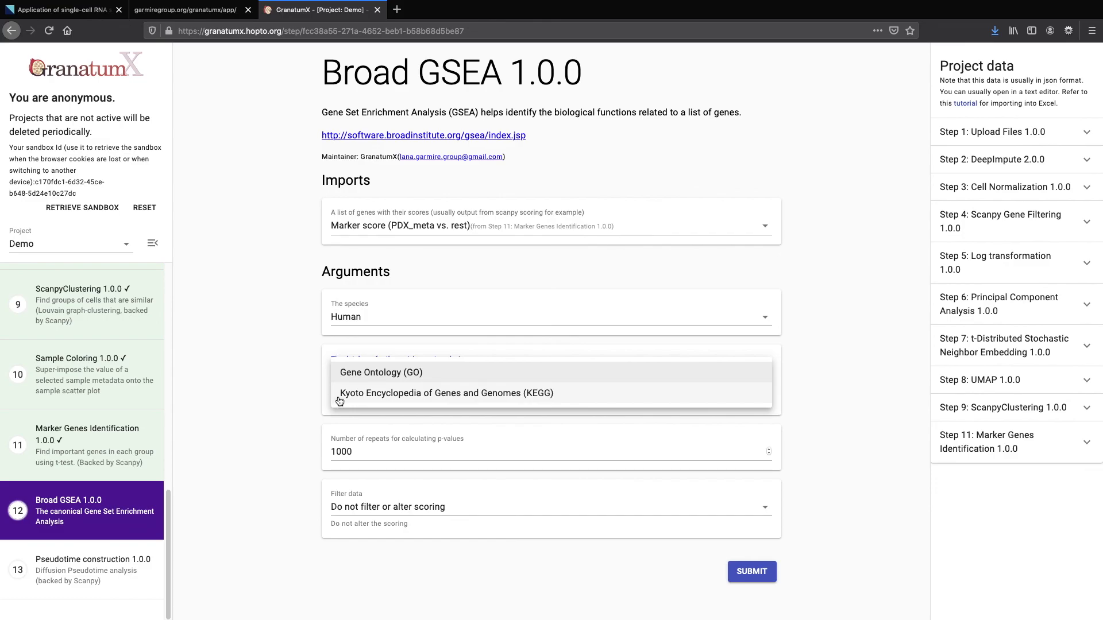
pyautogui.click(296, 398)
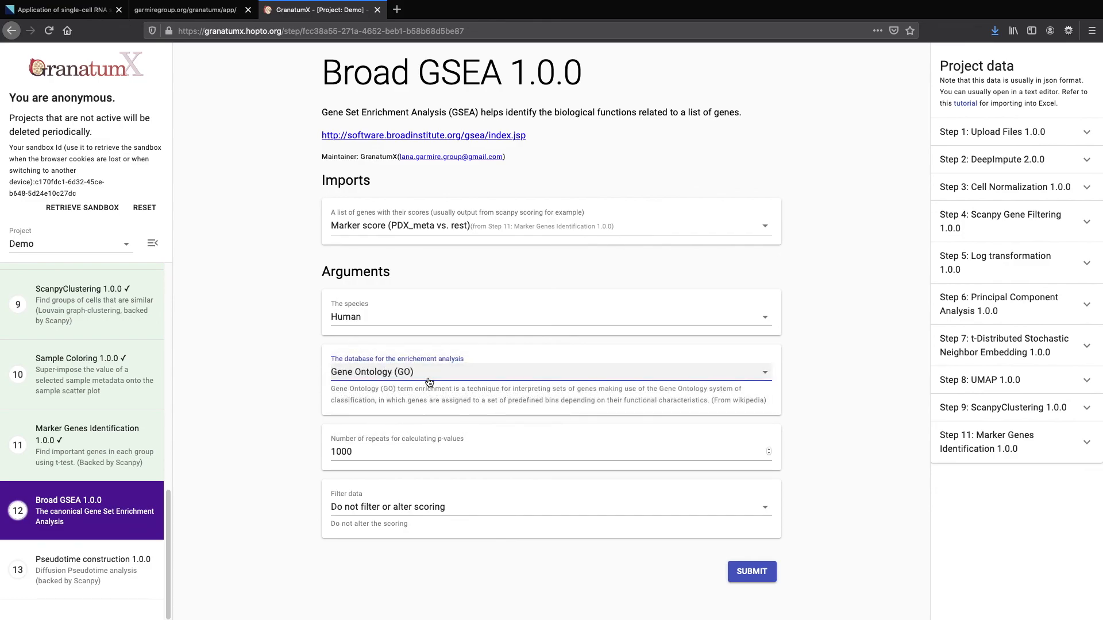
pyautogui.click(383, 237)
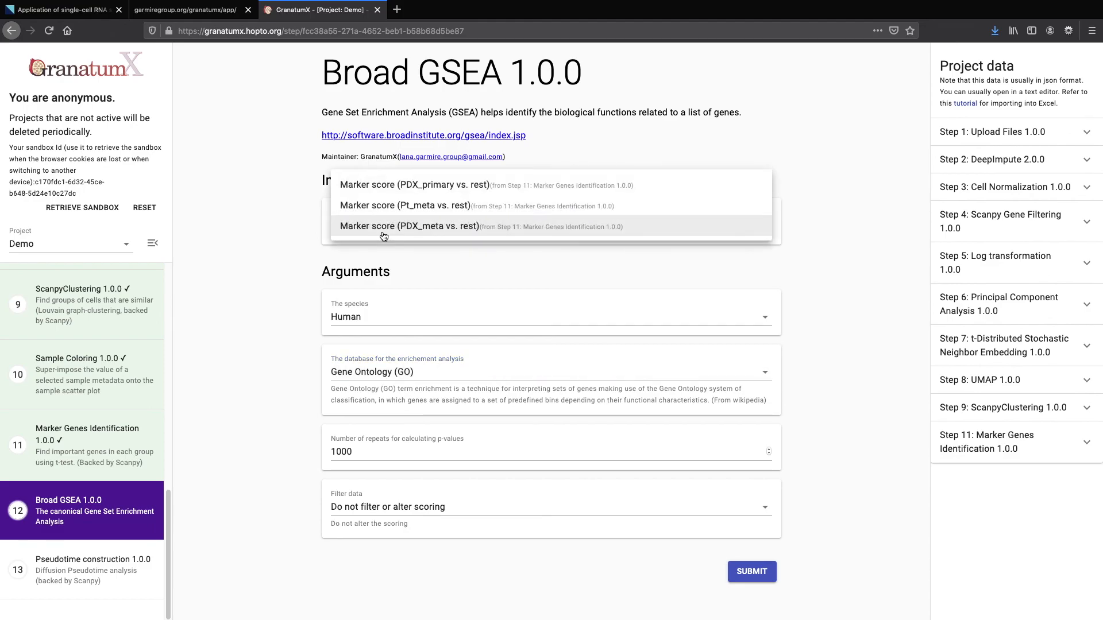
pyautogui.click(385, 236)
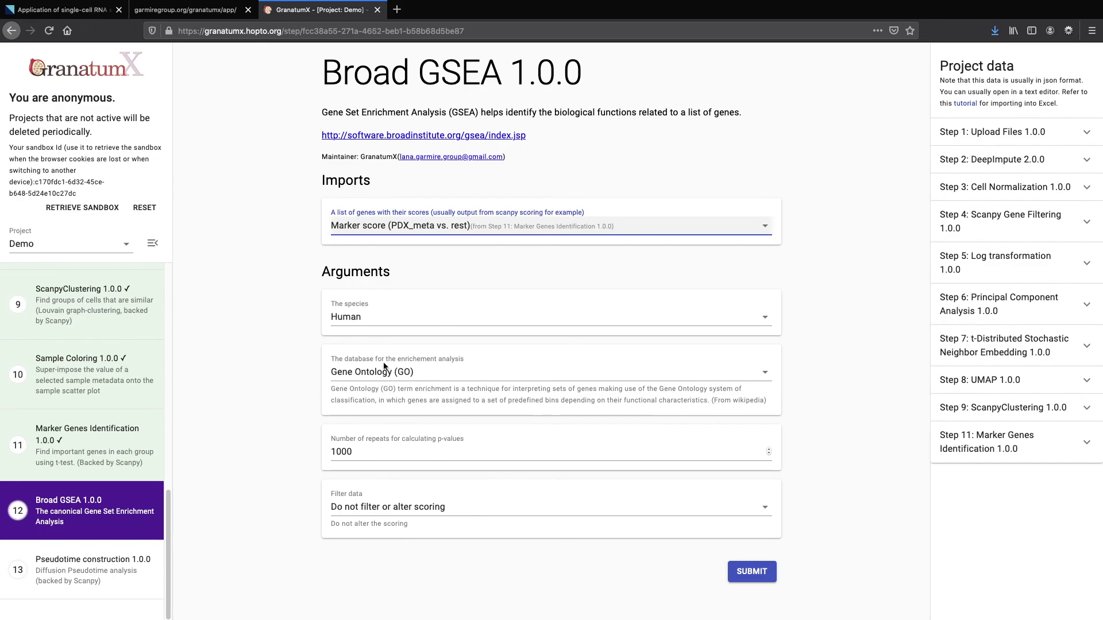
pyautogui.click(766, 576)
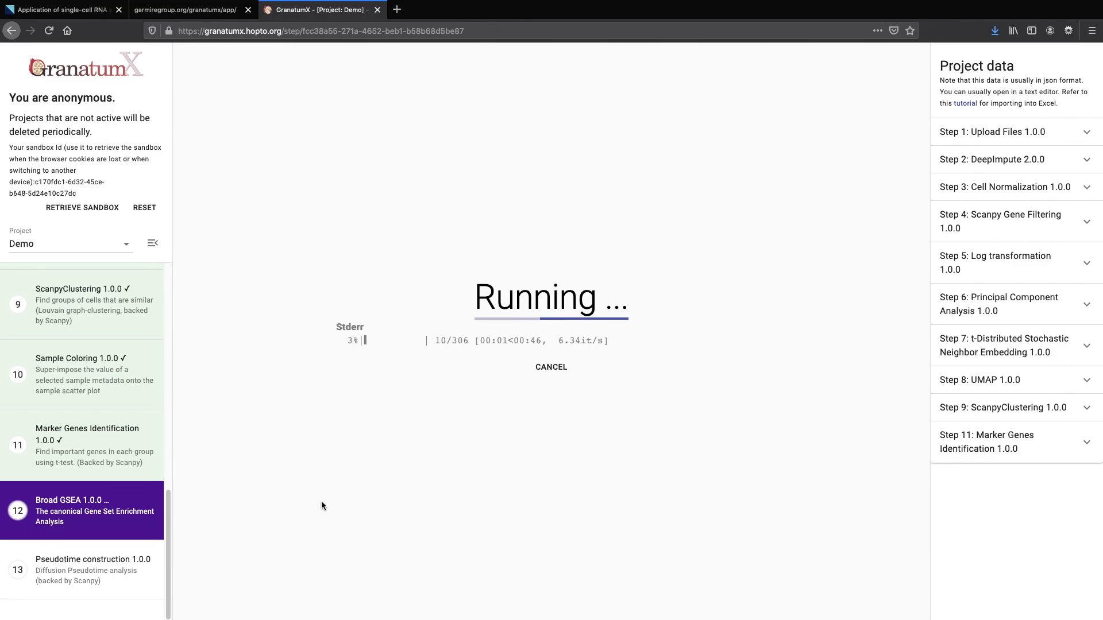
pyautogui.moveTo(153, 450)
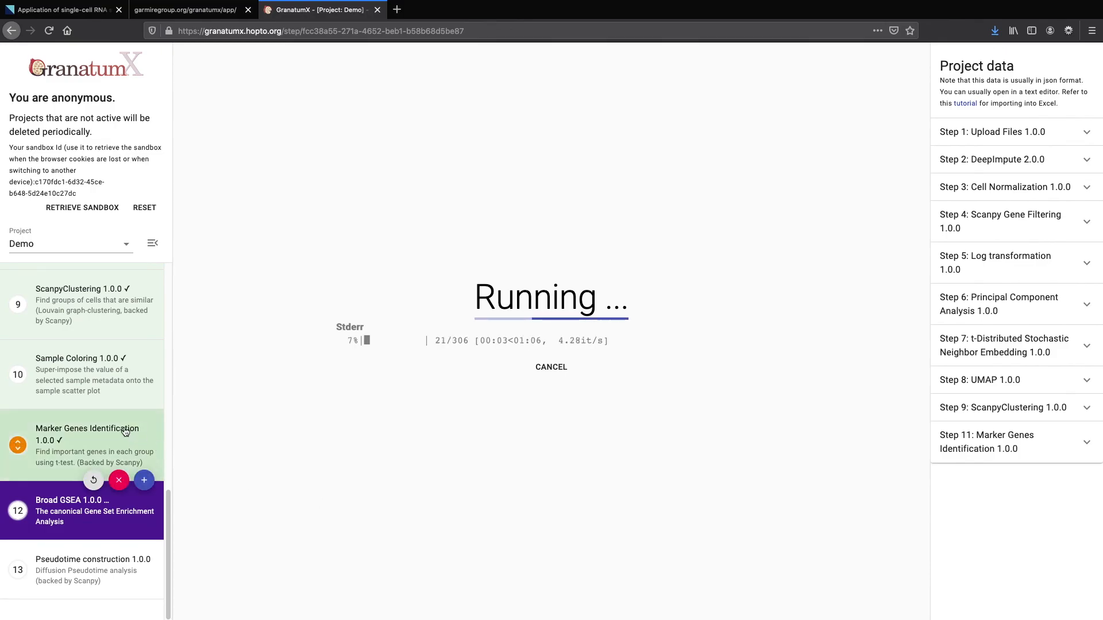
pyautogui.moveTo(90, 557)
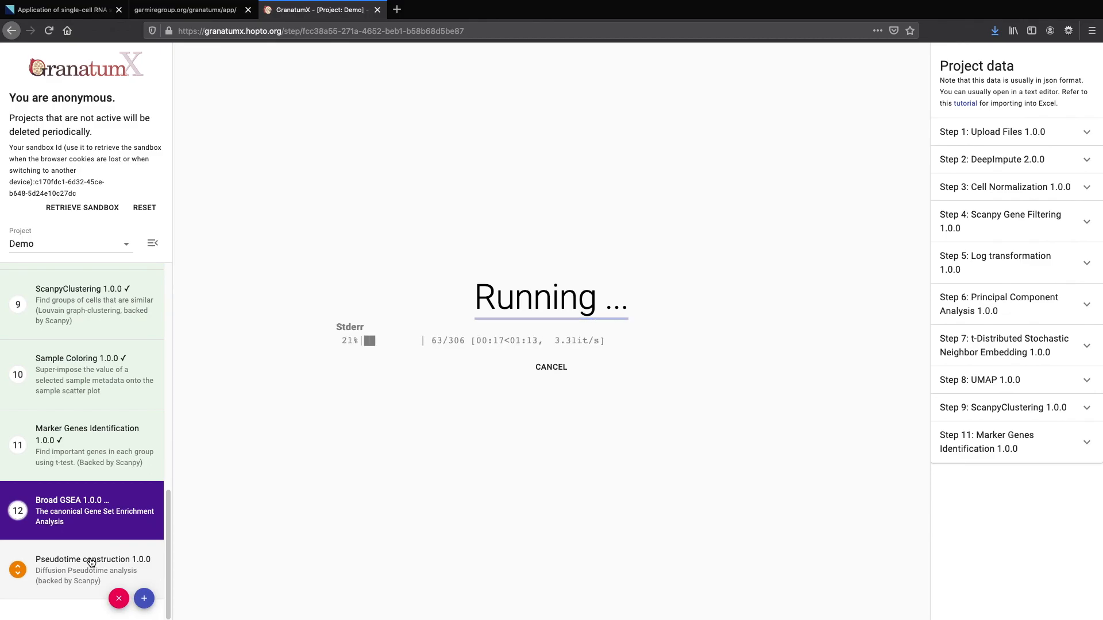
# Submit Pseudotime construction with the Log transformed assay, 20 neighbors and Gauss kernel
pyautogui.click(92, 562)
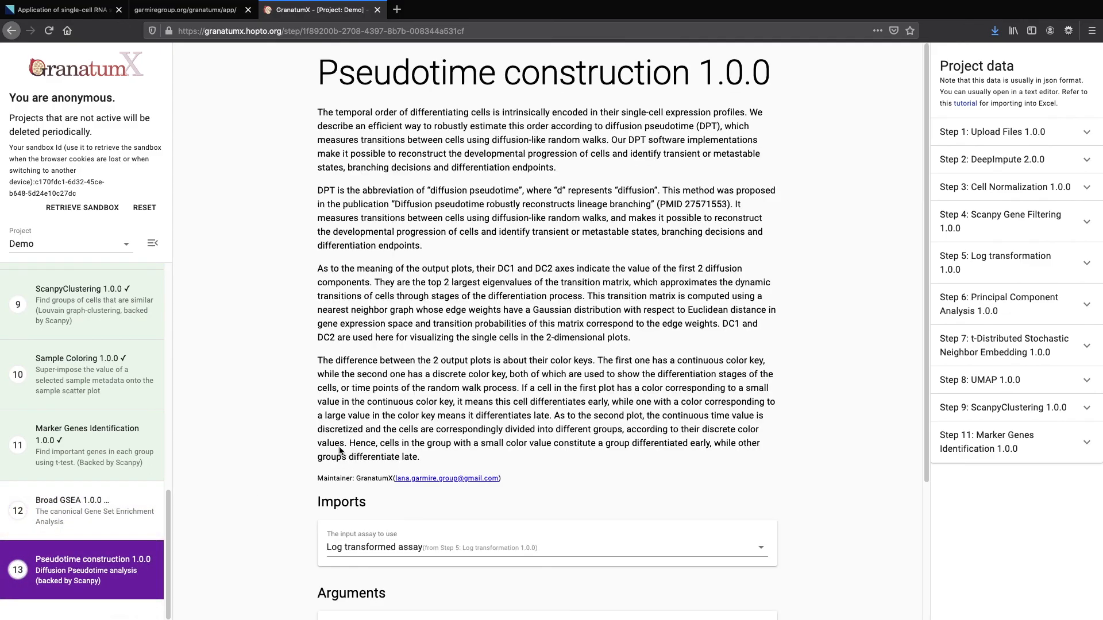
pyautogui.scroll(-1, 285, 432)
pyautogui.scroll(1, 285, 431)
pyautogui.scroll(-3, 289, 431)
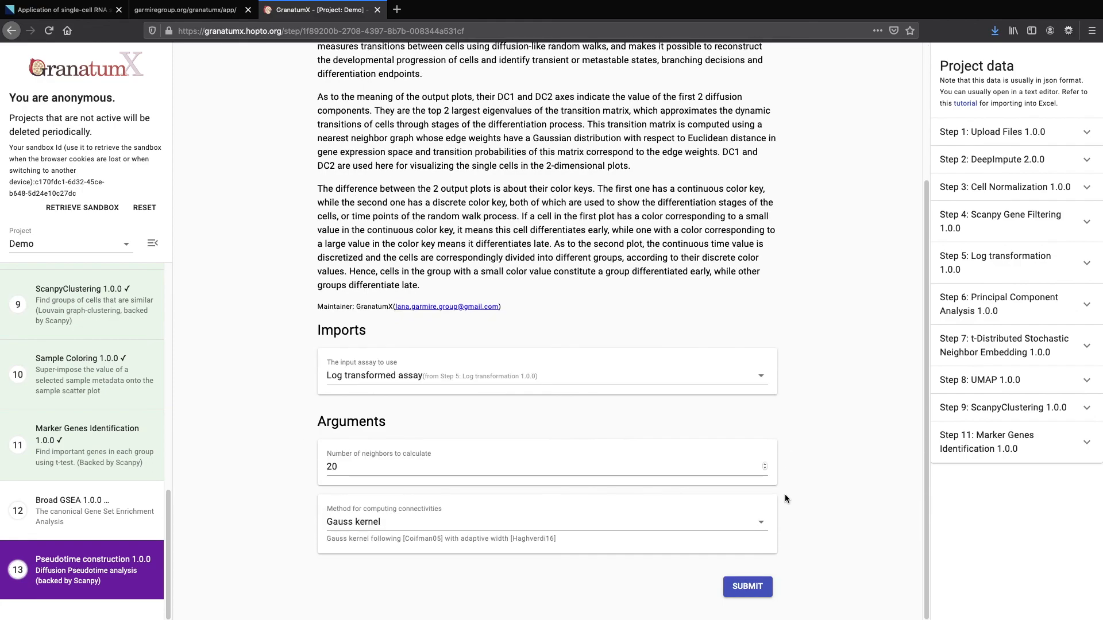
pyautogui.click(748, 590)
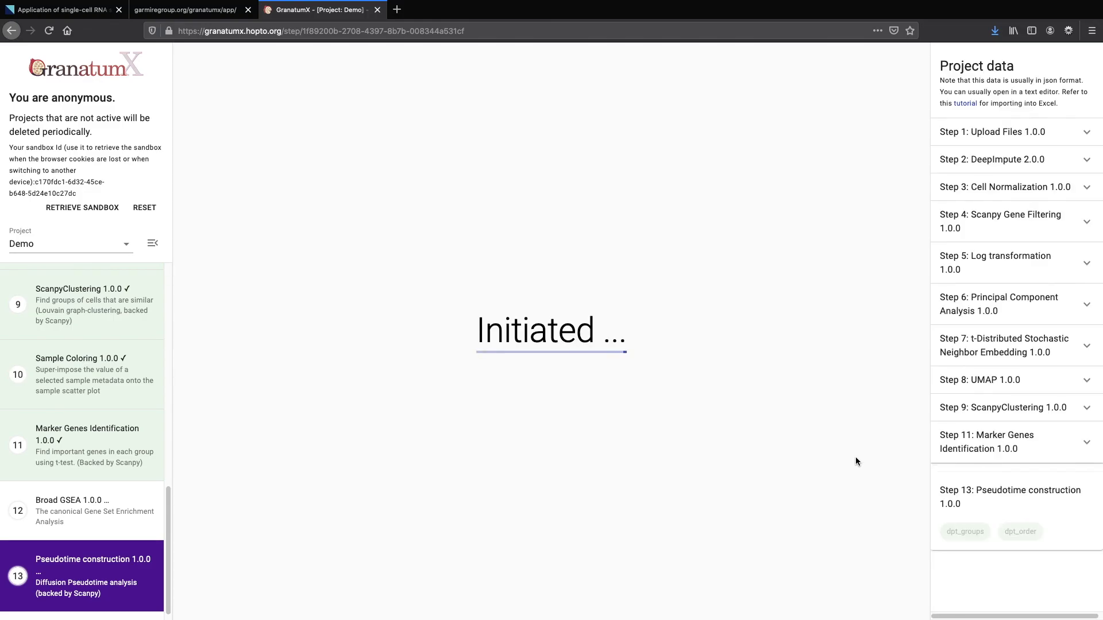
# Switch between the Broad GSEA and Pseudotime construction steps to check their progress
pyautogui.moveTo(93, 529)
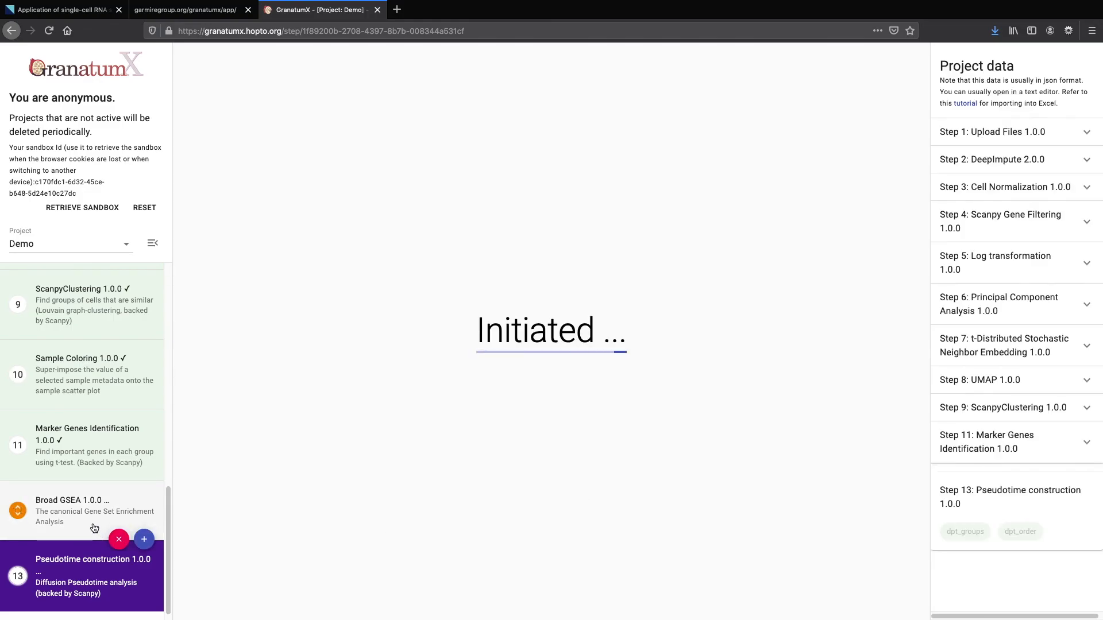
pyautogui.click(90, 527)
pyautogui.moveTo(81, 567)
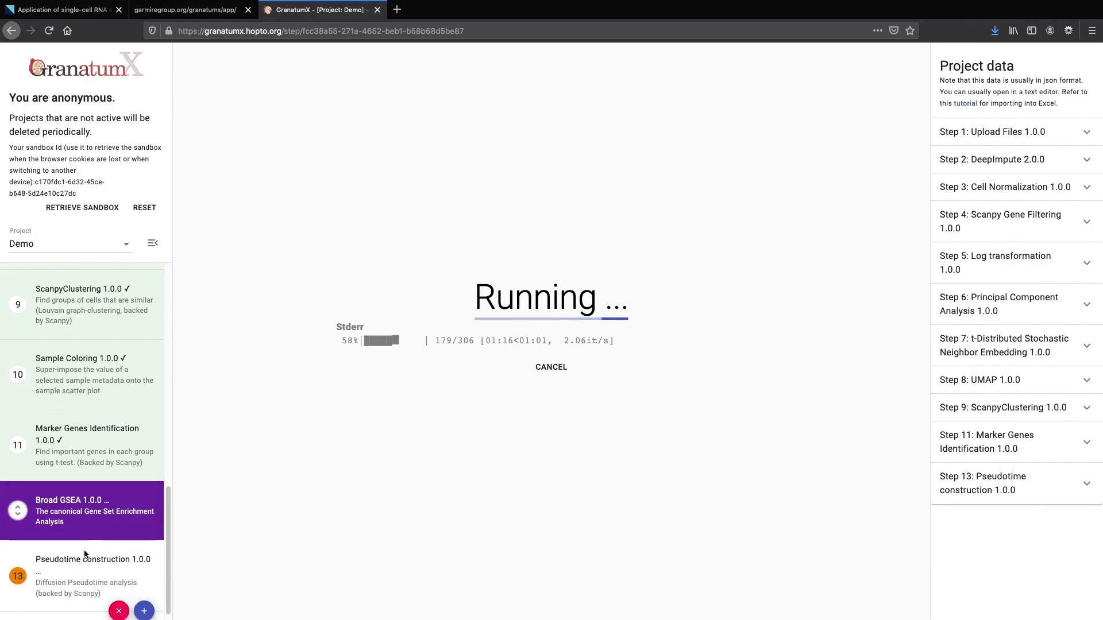
pyautogui.click(82, 565)
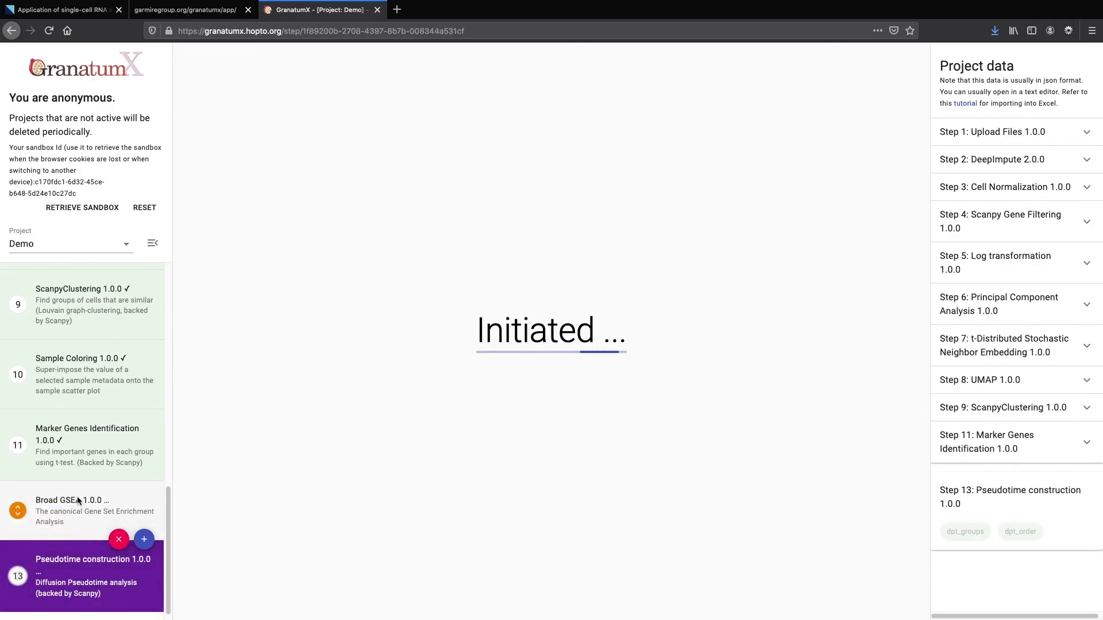
pyautogui.click(77, 501)
pyautogui.click(69, 574)
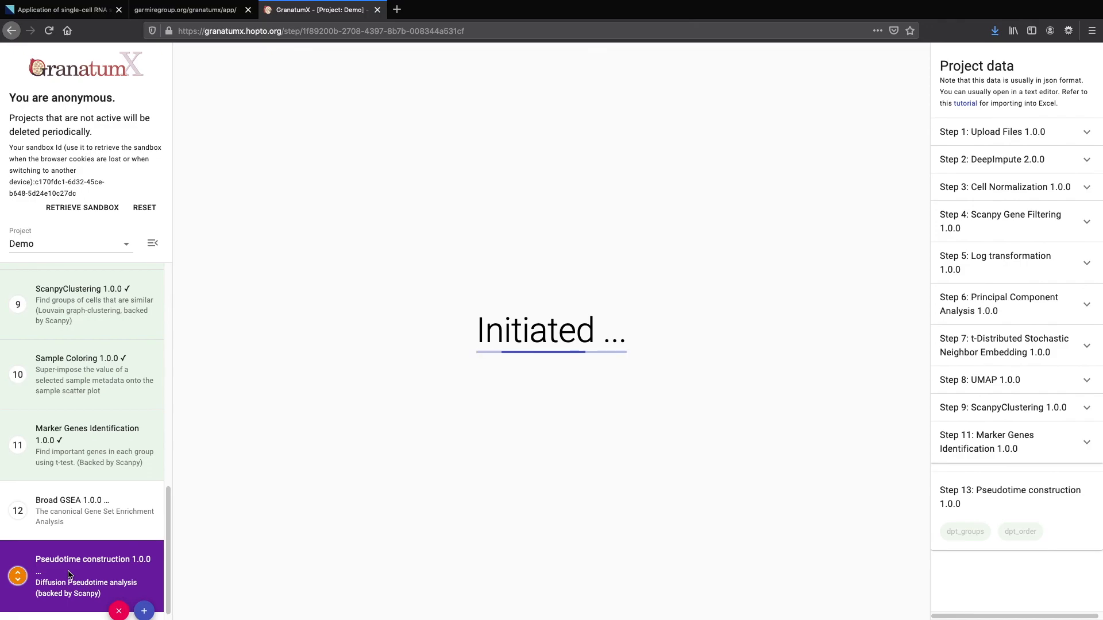
pyautogui.click(61, 514)
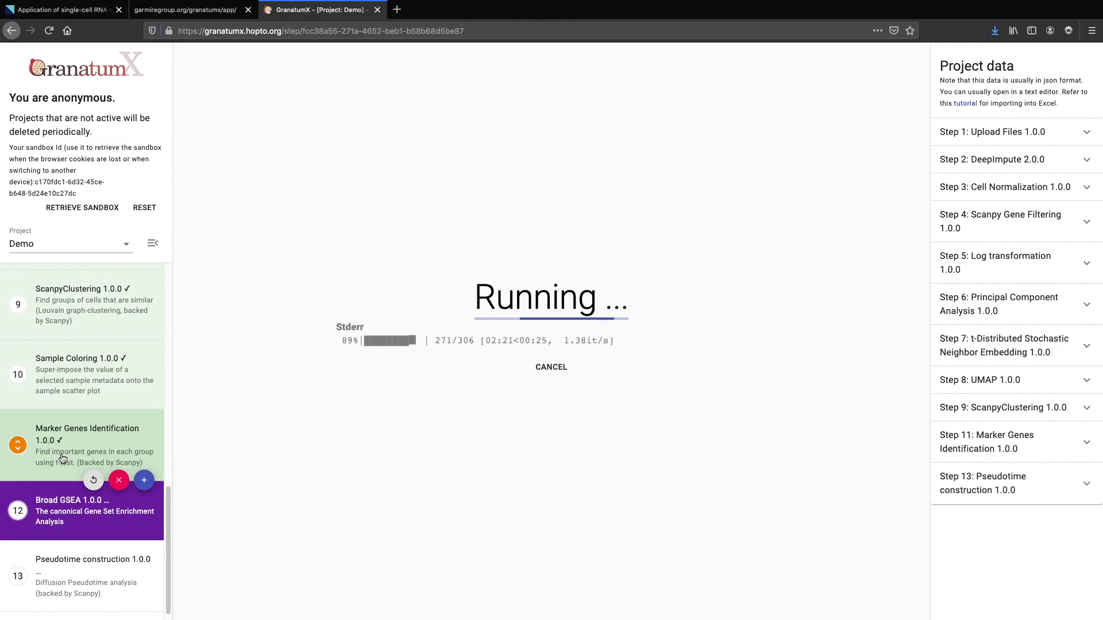
# Scroll the steps list and reopen the Sample Coloring results
pyautogui.scroll(3, 64, 458)
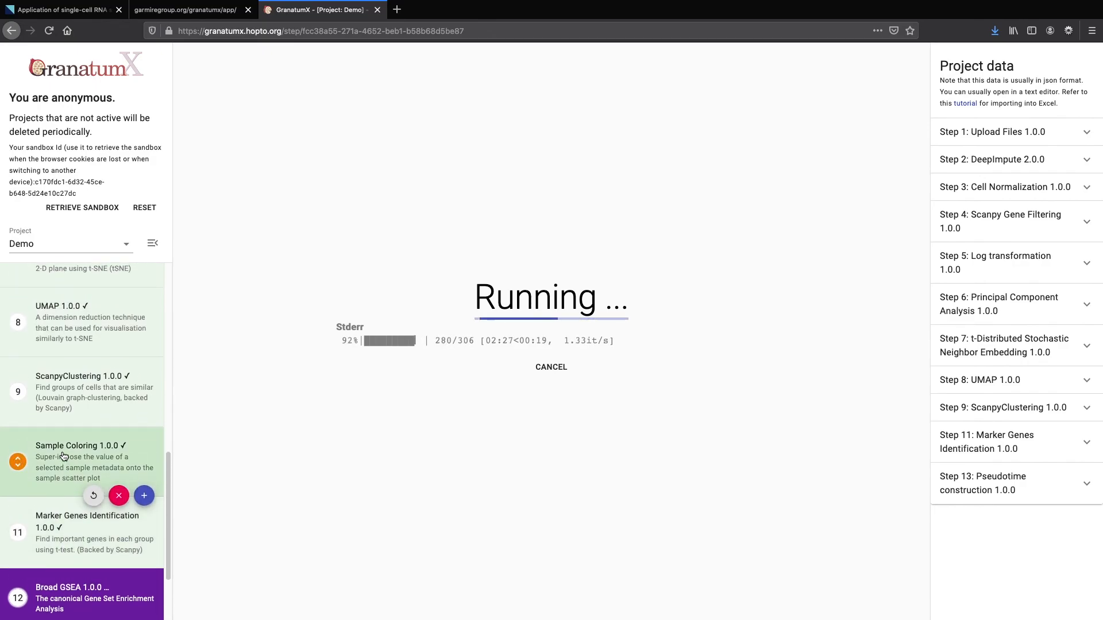
pyautogui.scroll(9, 63, 456)
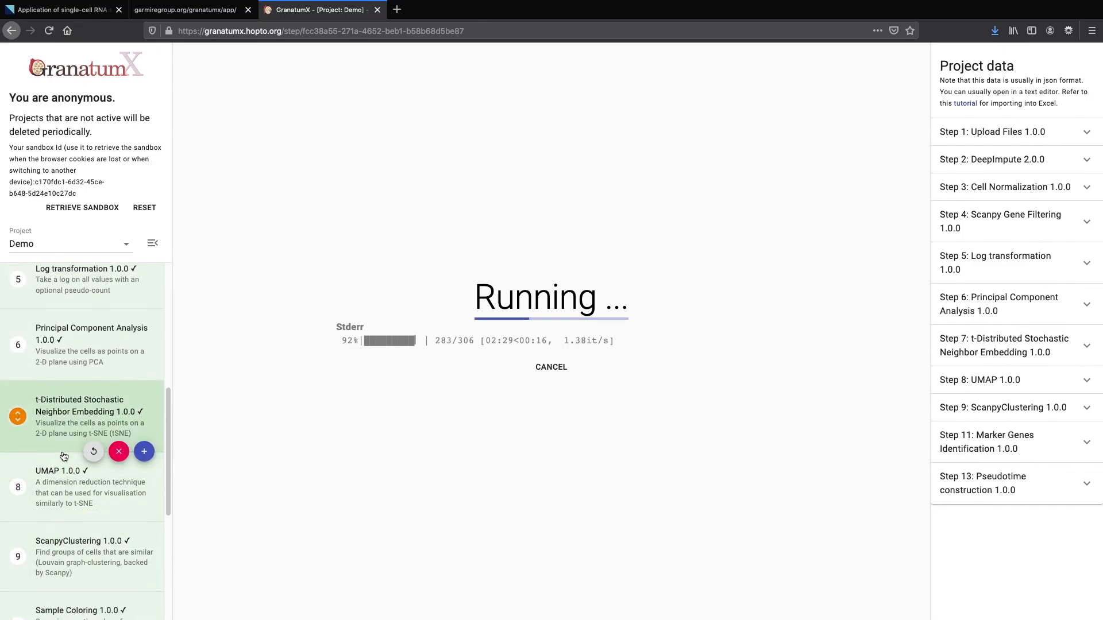
pyautogui.scroll(8, 63, 457)
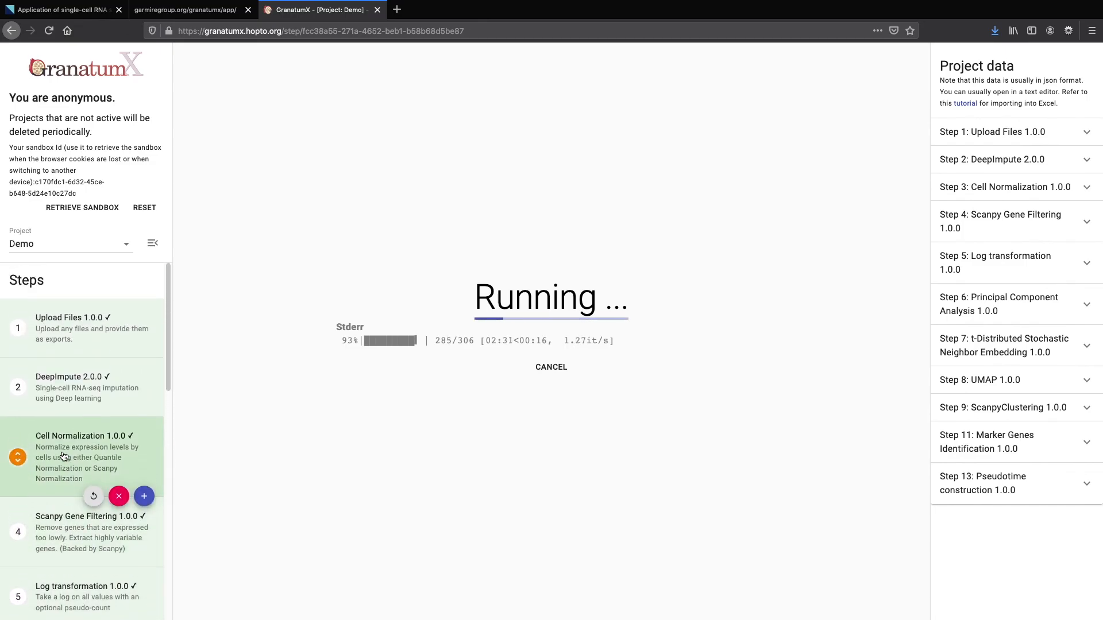
pyautogui.scroll(-3, 64, 456)
pyautogui.scroll(-14, 63, 456)
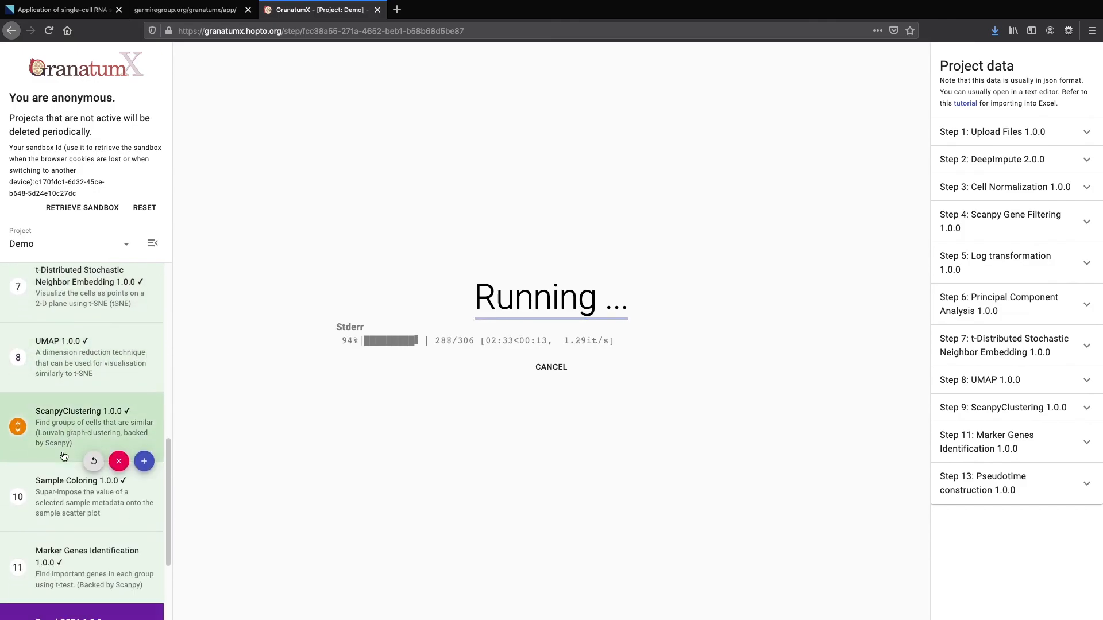
pyautogui.click(63, 457)
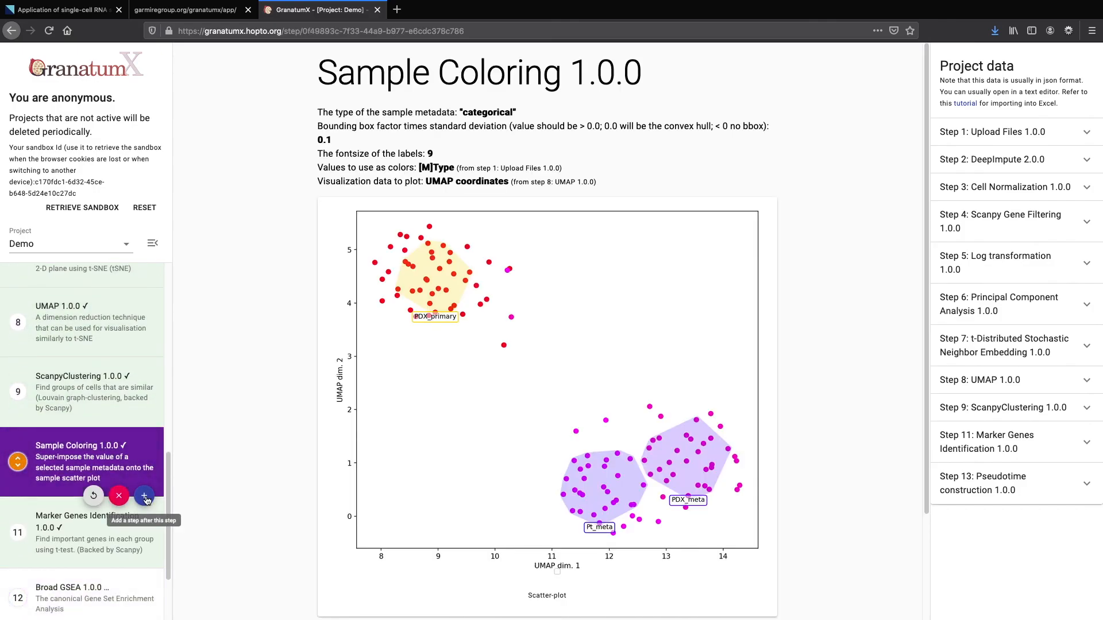
# Add a Color Scatter-Plot (Exp. Lvl.) 1.0.0 step after Sample Coloring
pyautogui.click(145, 495)
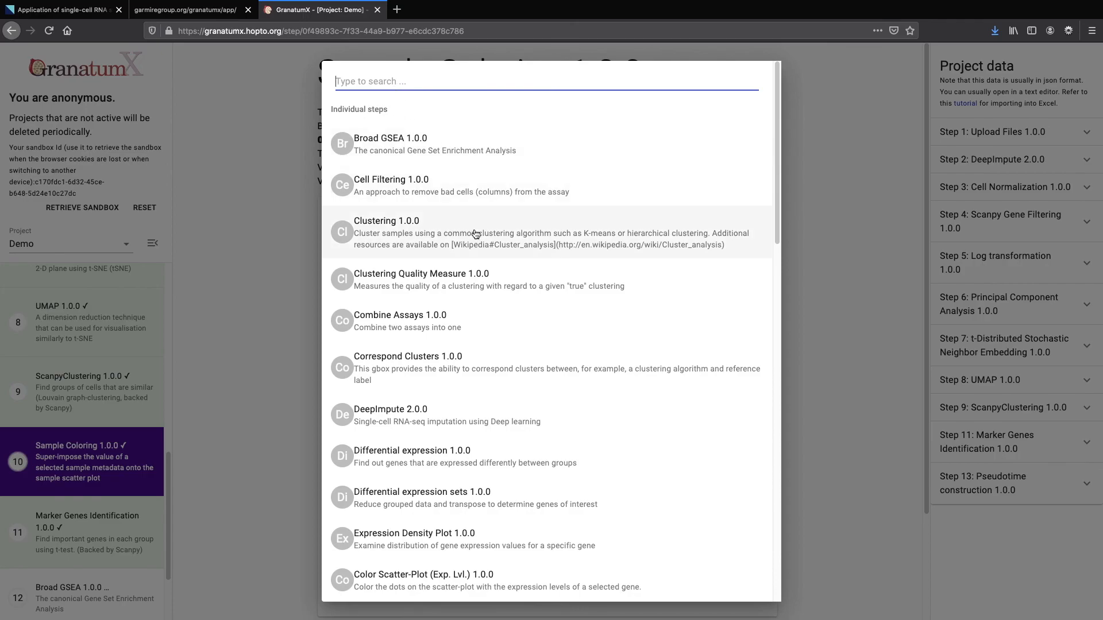
pyautogui.scroll(-20, 511, 355)
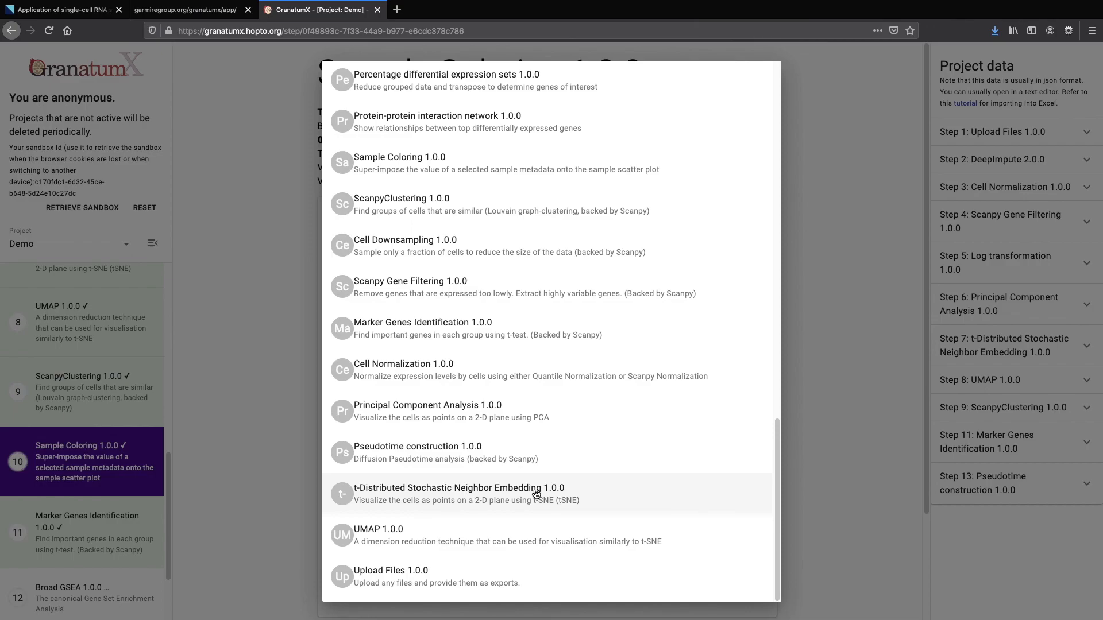
pyautogui.scroll(3, 537, 495)
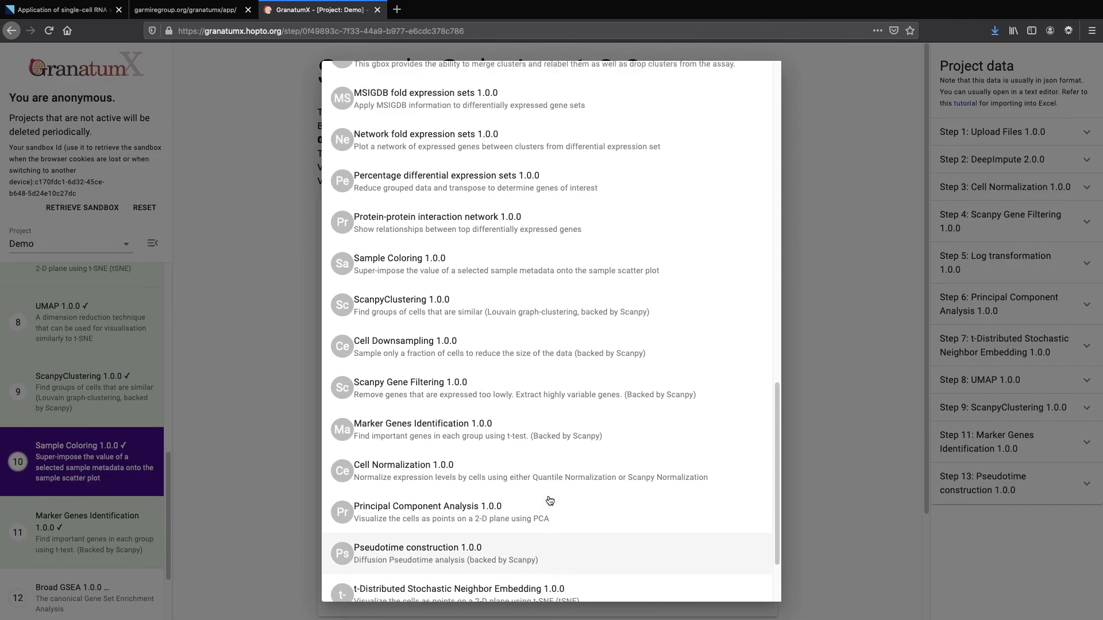
pyautogui.scroll(15, 549, 501)
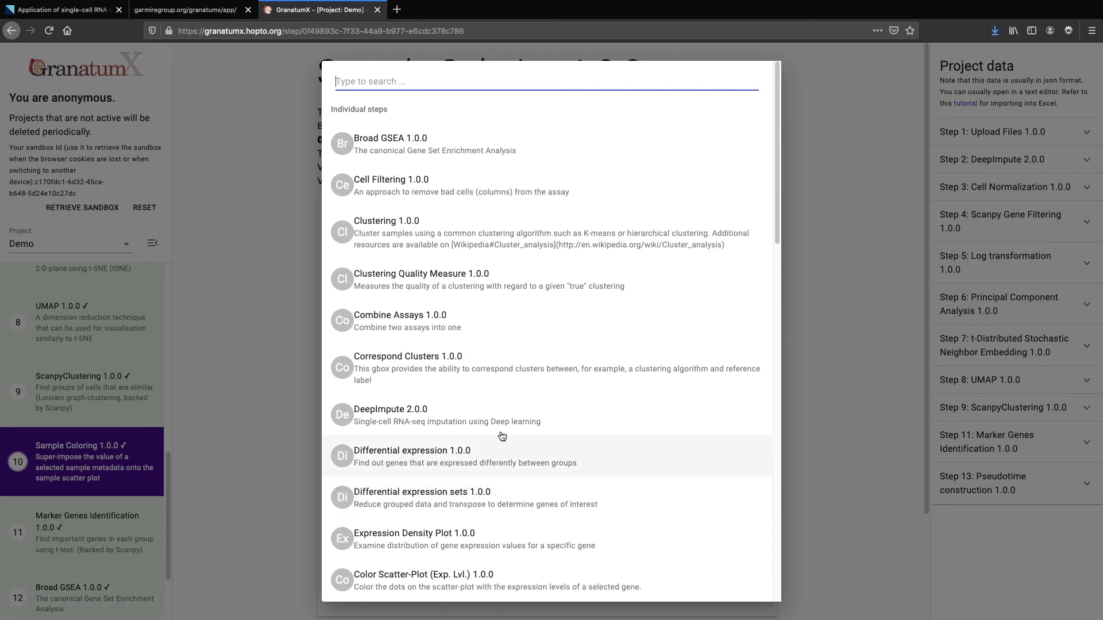
pyautogui.scroll(-3, 502, 436)
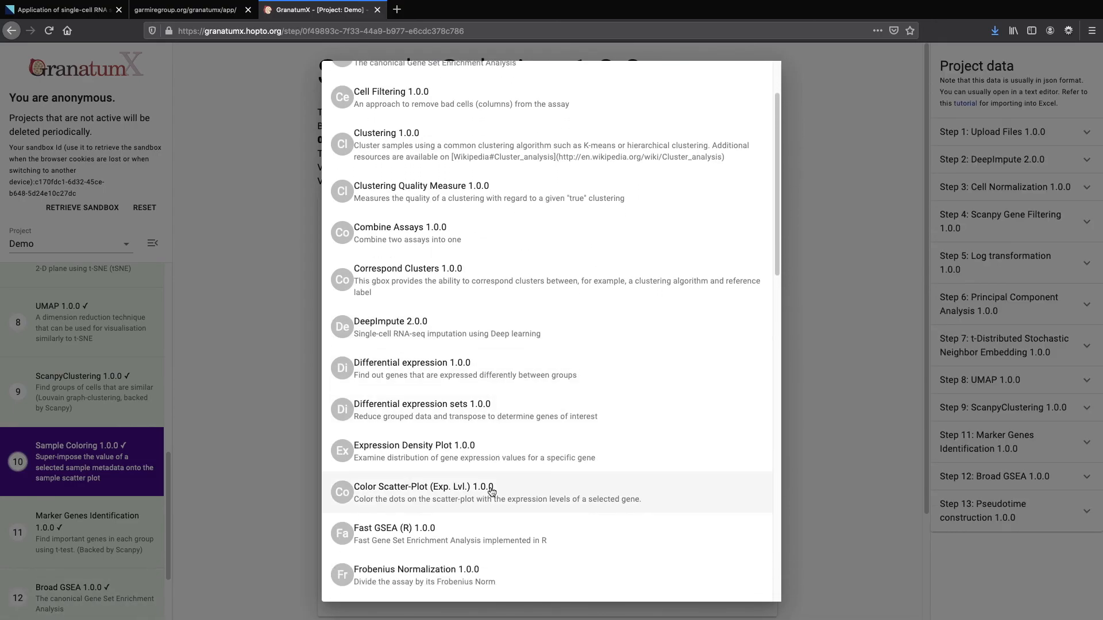
pyautogui.click(491, 492)
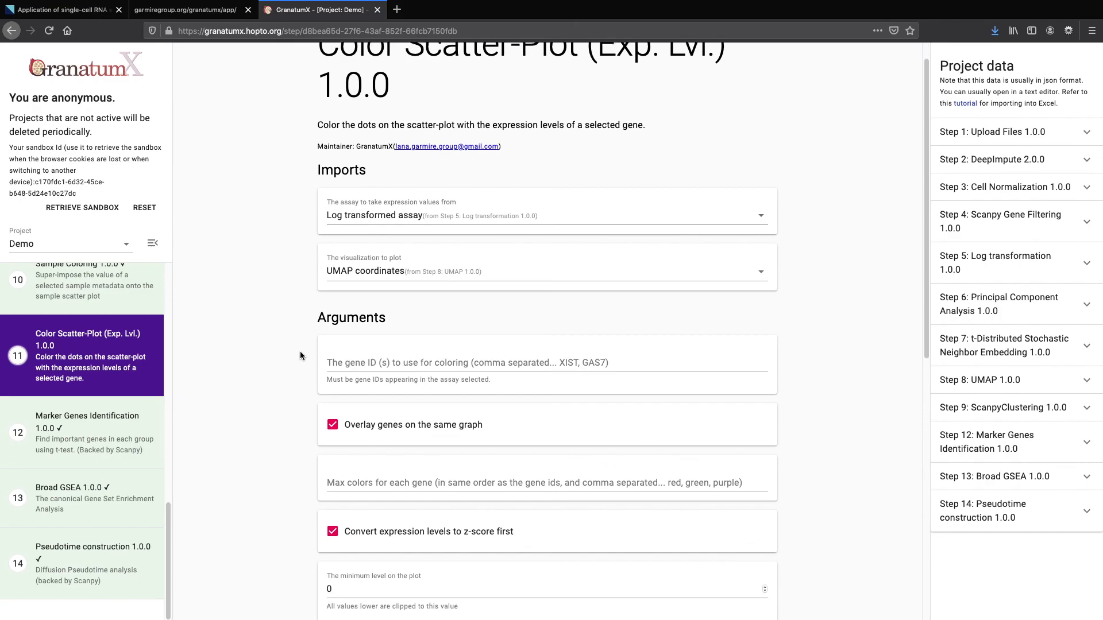
# Colour the UMAP plot by gene VIM from the Normalized assay and submit the step
pyautogui.scroll(-1, 300, 353)
pyautogui.click(351, 336)
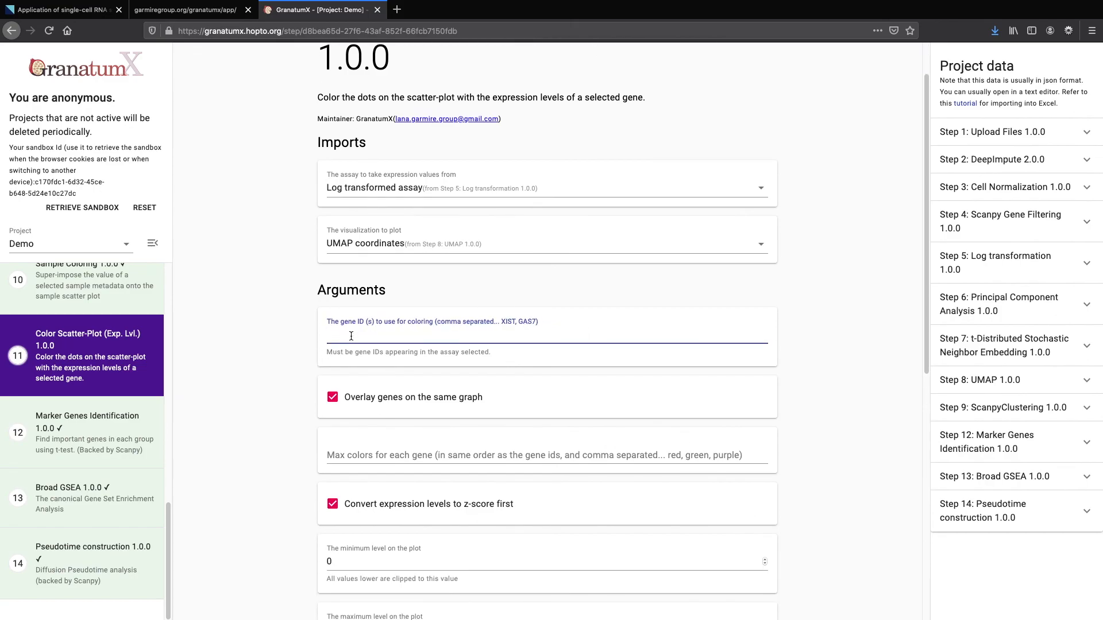
pyautogui.write('VIM')
pyautogui.click(402, 190)
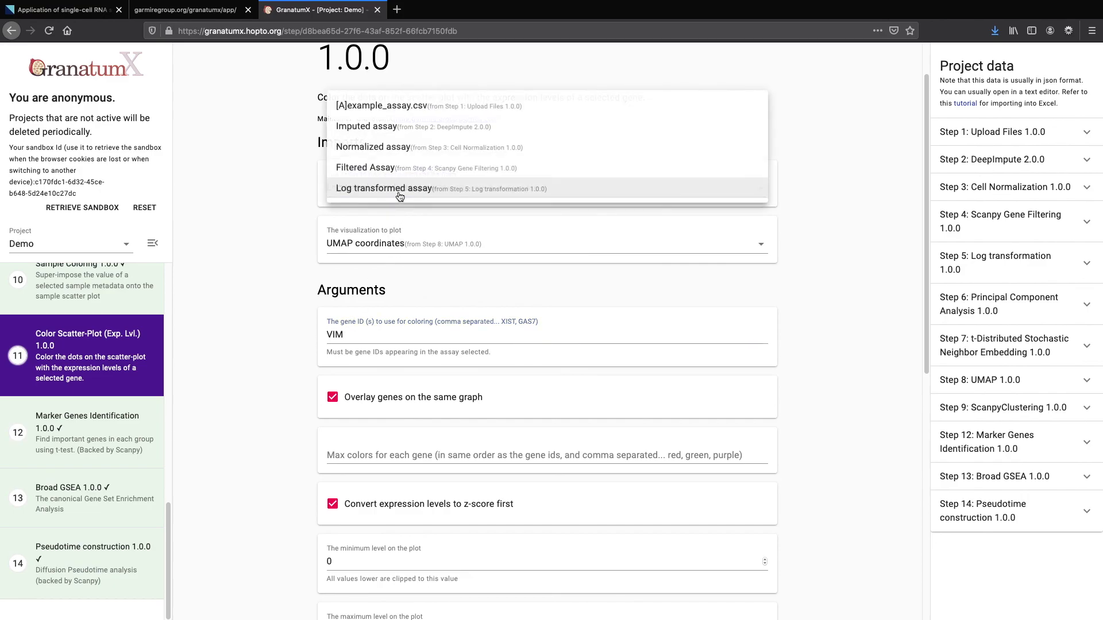
pyautogui.click(393, 153)
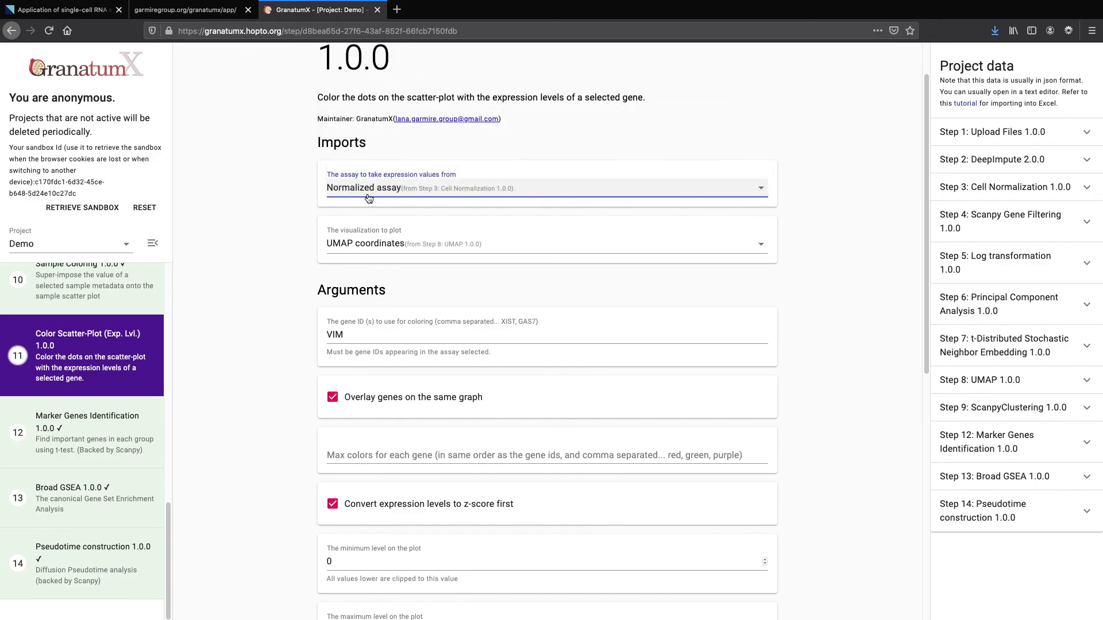
pyautogui.scroll(-1, 289, 268)
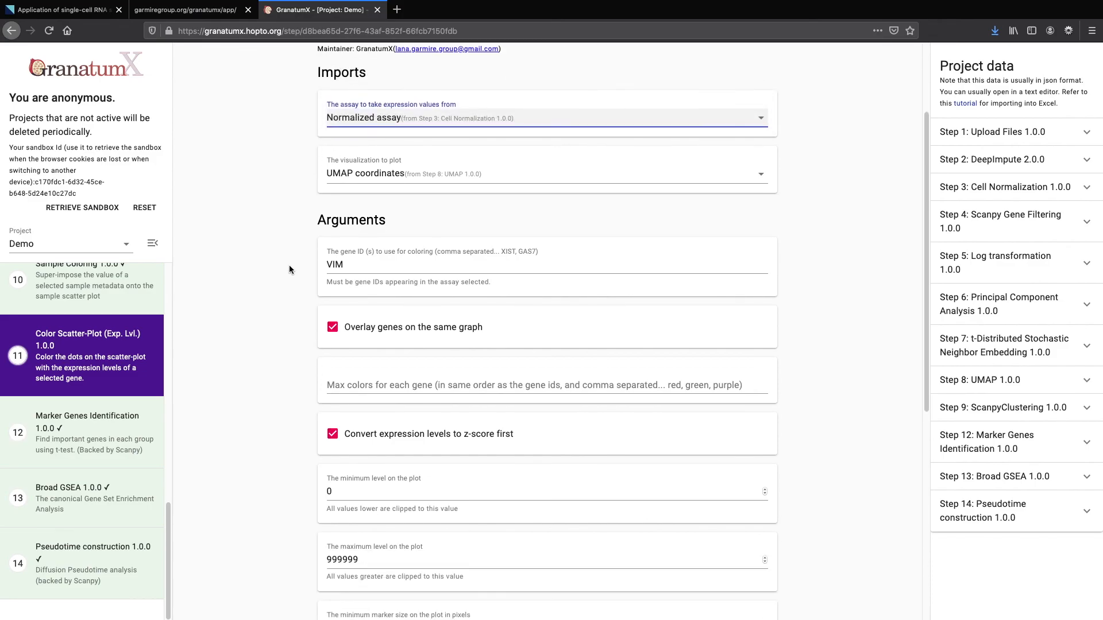
pyautogui.scroll(-5, 289, 268)
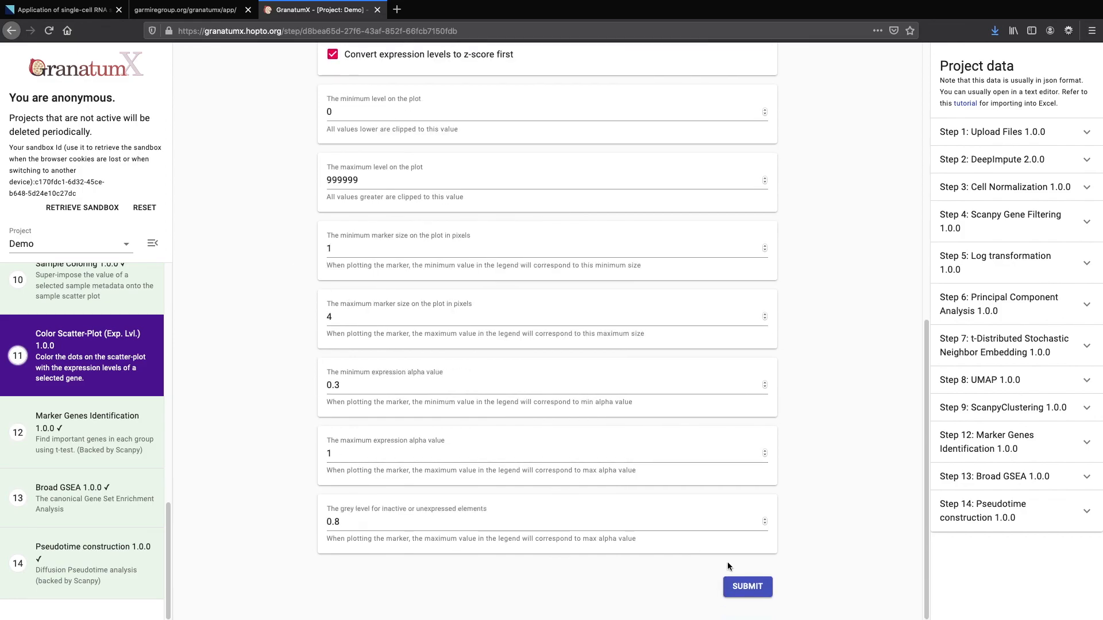
pyautogui.scroll(6, 611, 408)
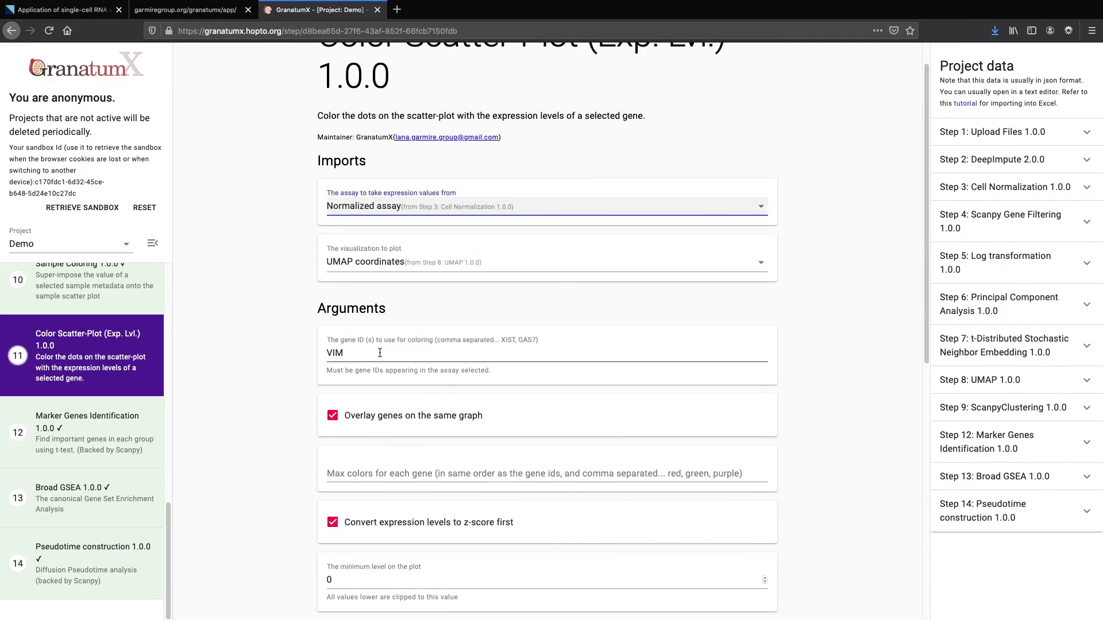
pyautogui.click(379, 353)
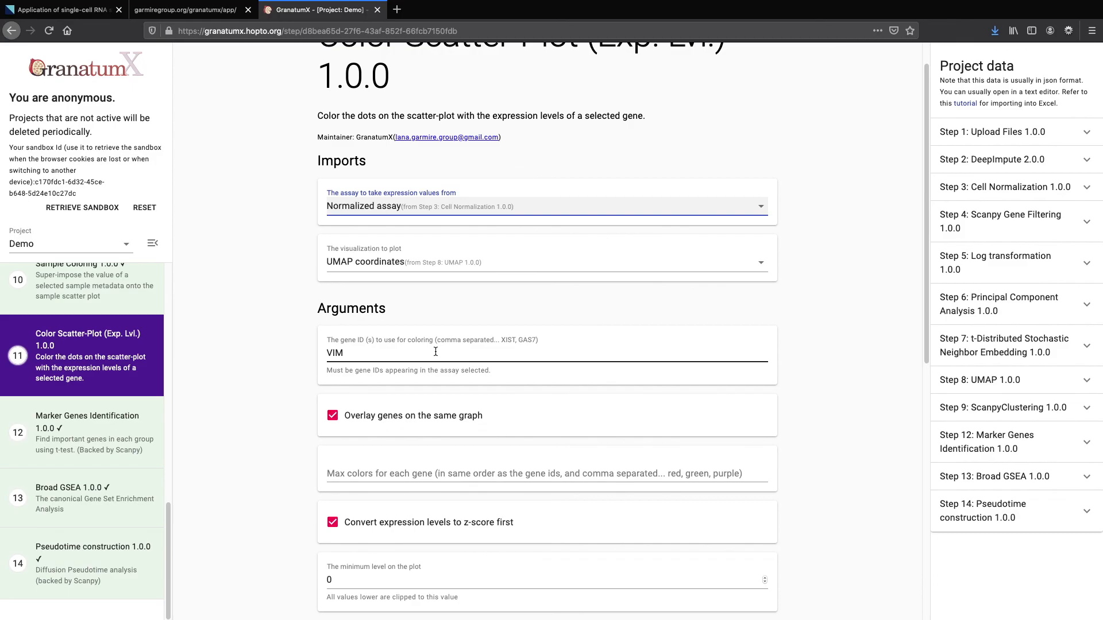
pyautogui.scroll(-6, 535, 489)
pyautogui.click(747, 587)
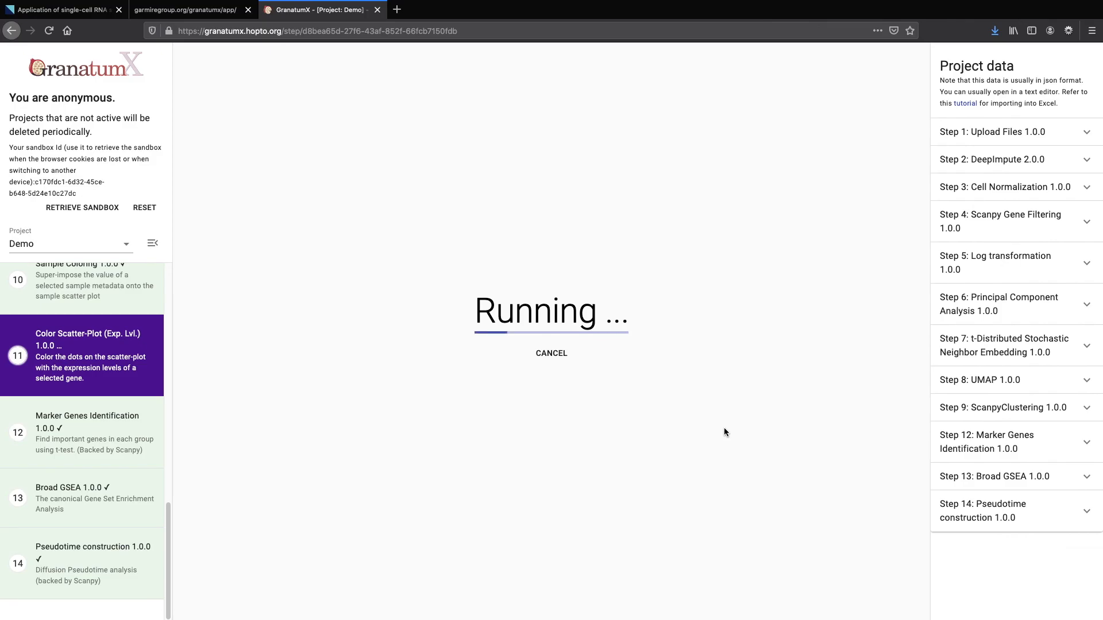
# Compare the Sample Coloring cluster plot with the VIM expression plot, switching between them
pyautogui.scroll(-4, 692, 385)
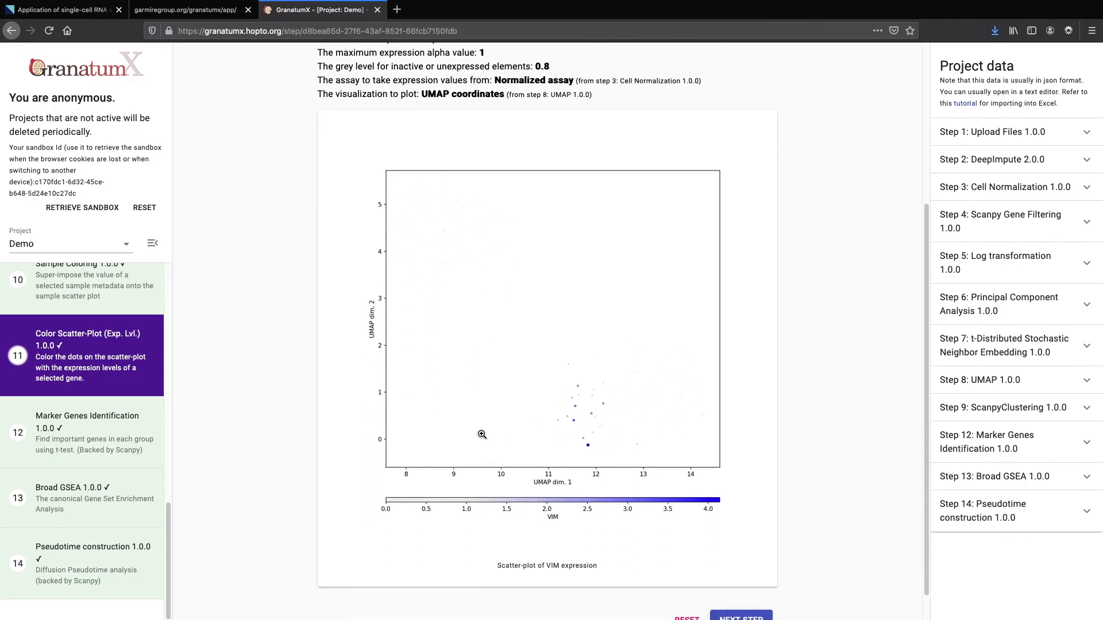
pyautogui.click(71, 283)
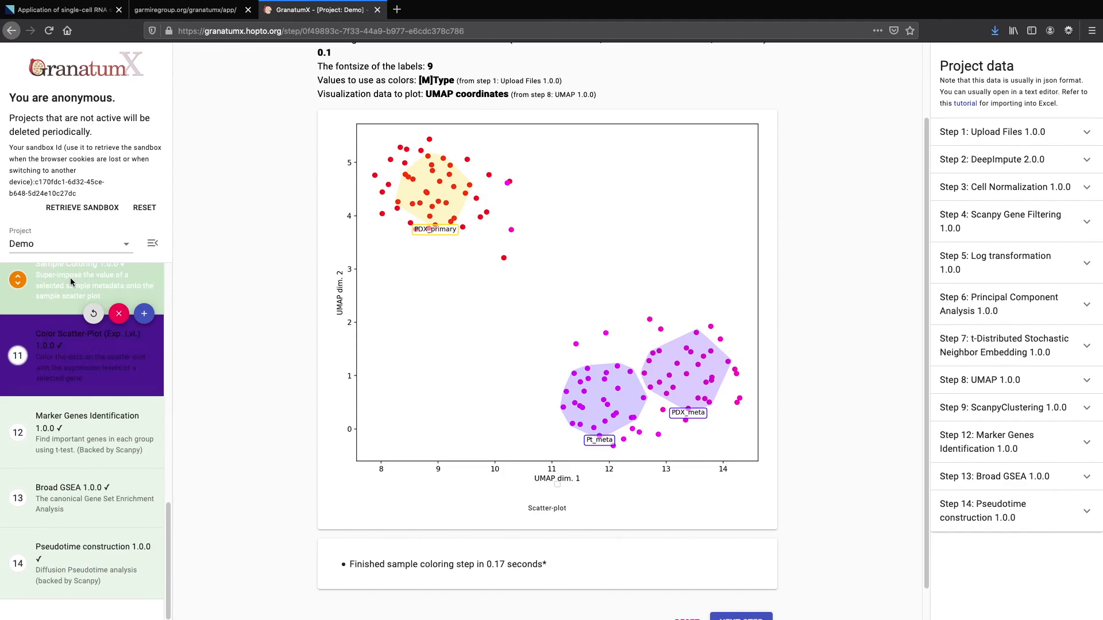
pyautogui.scroll(1, 68, 331)
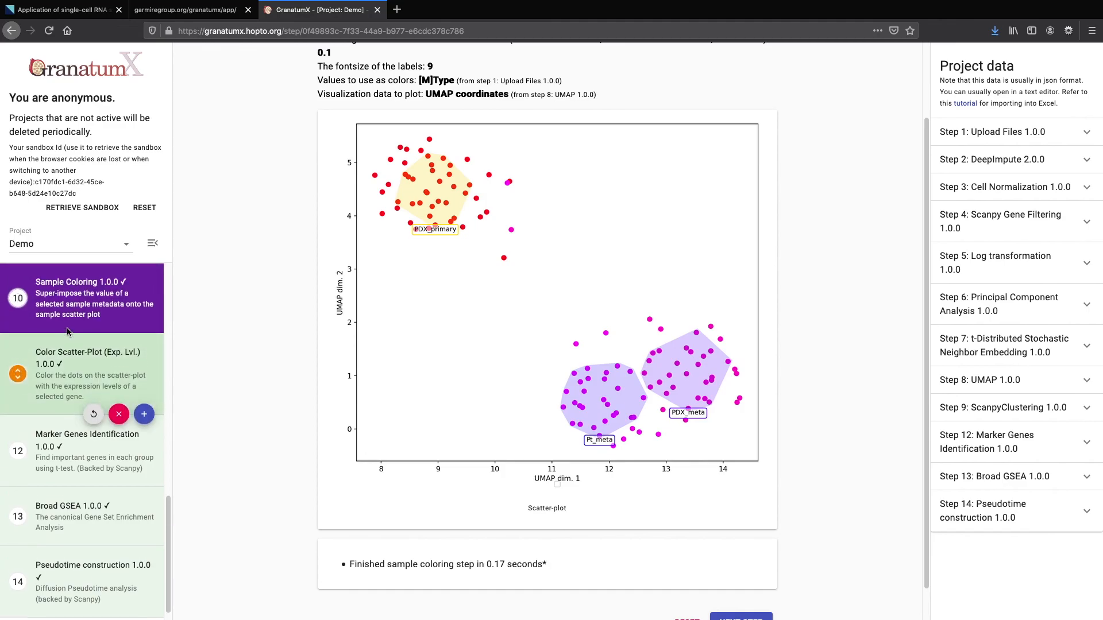
pyautogui.click(63, 358)
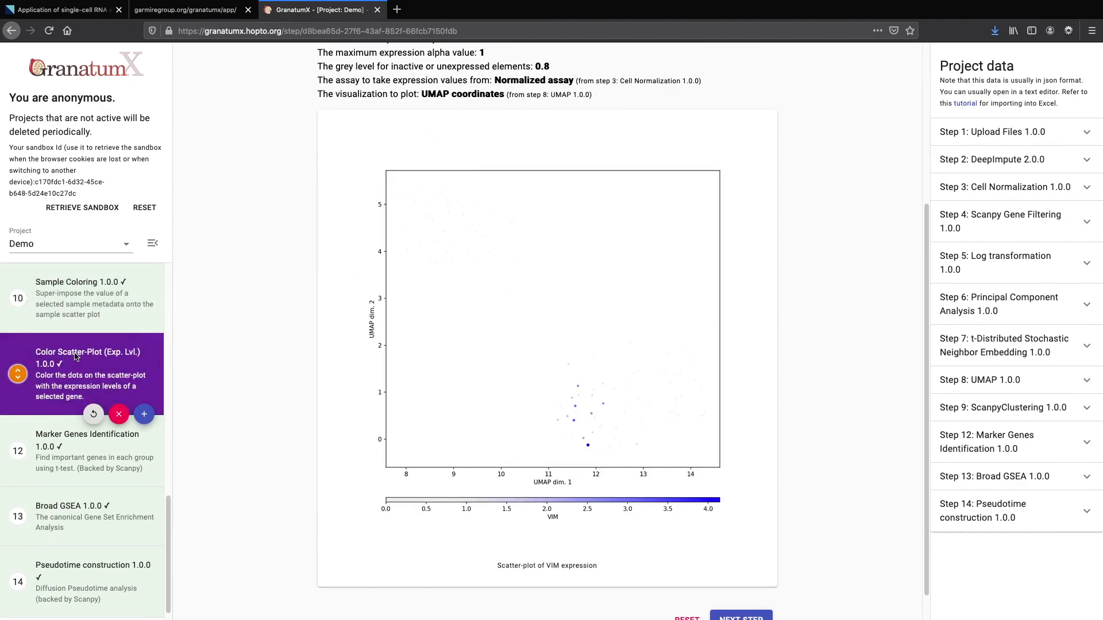
pyautogui.click(104, 307)
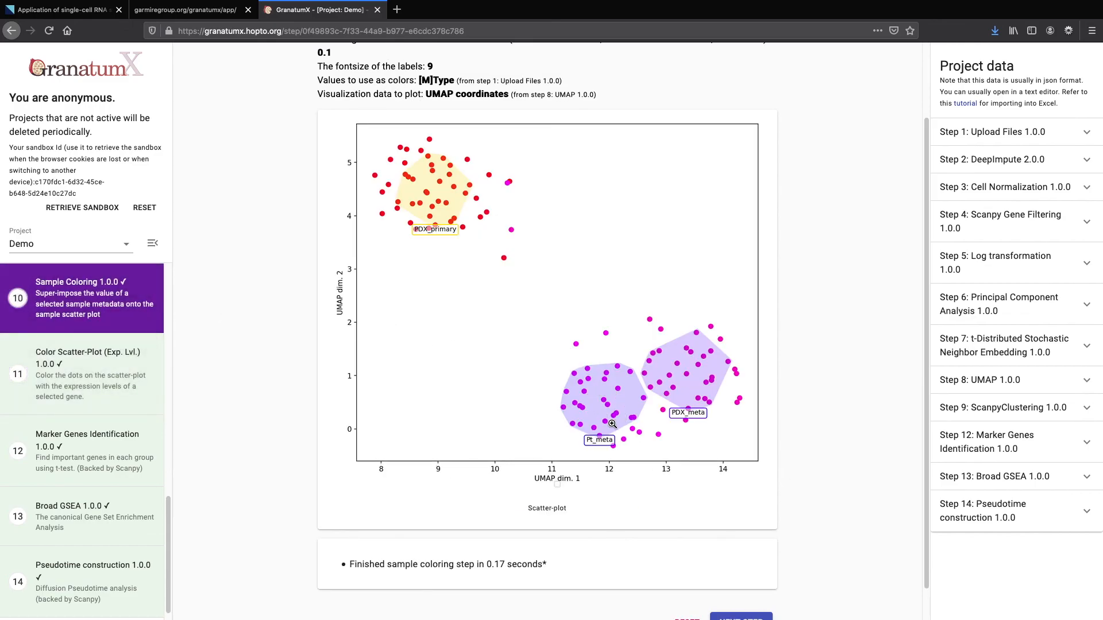
pyautogui.click(78, 361)
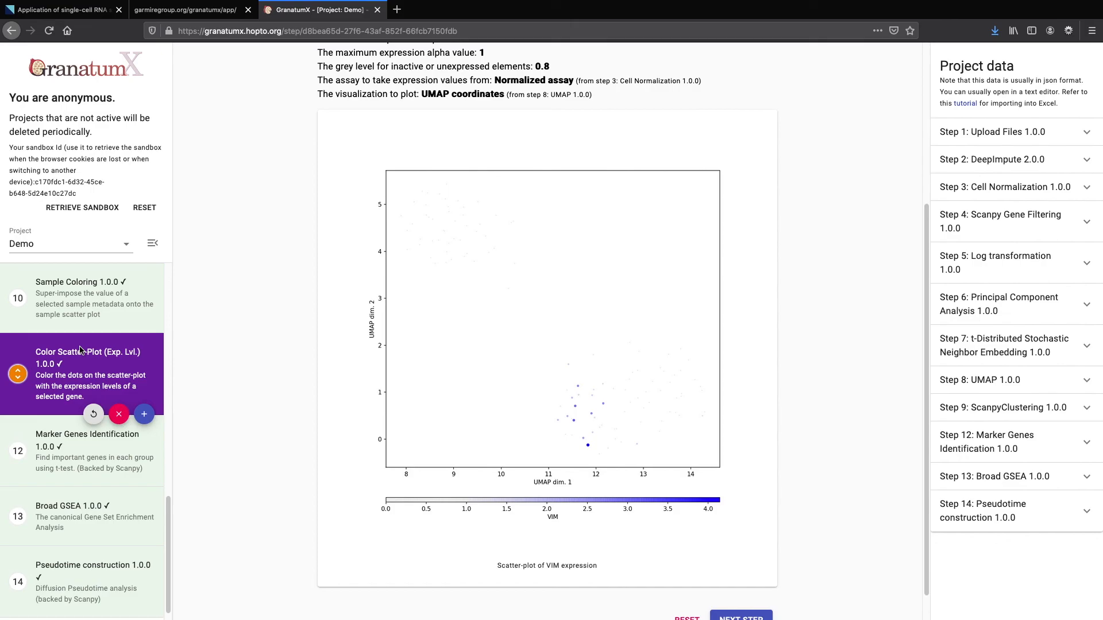
# Open the Broad GSEA 1.0.0 results table
pyautogui.moveTo(69, 323)
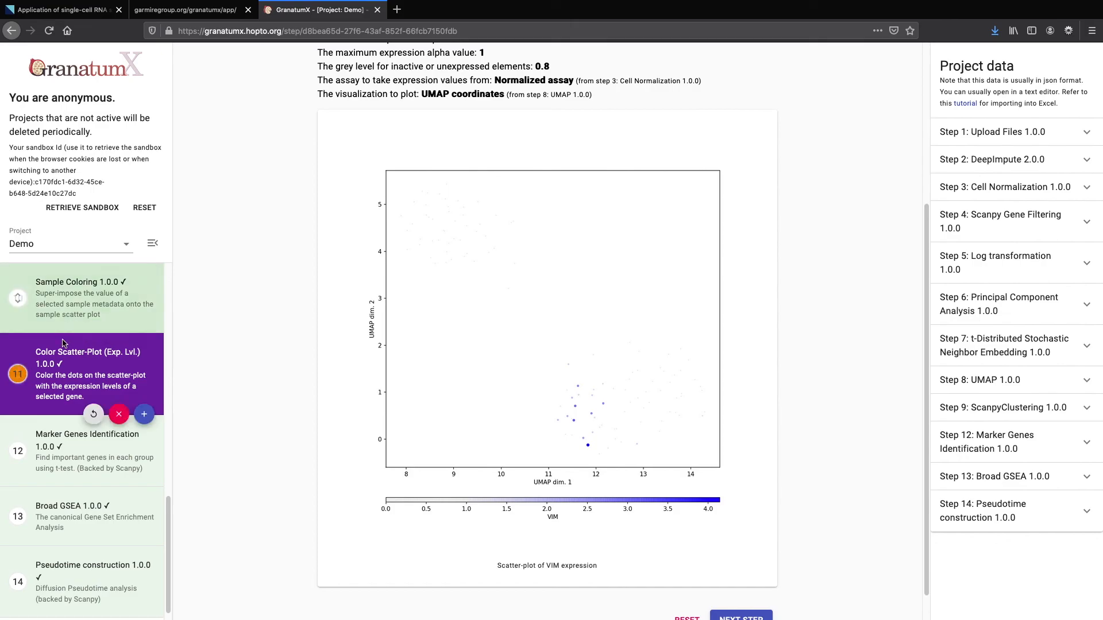
pyautogui.scroll(-1, 69, 368)
pyautogui.moveTo(69, 500)
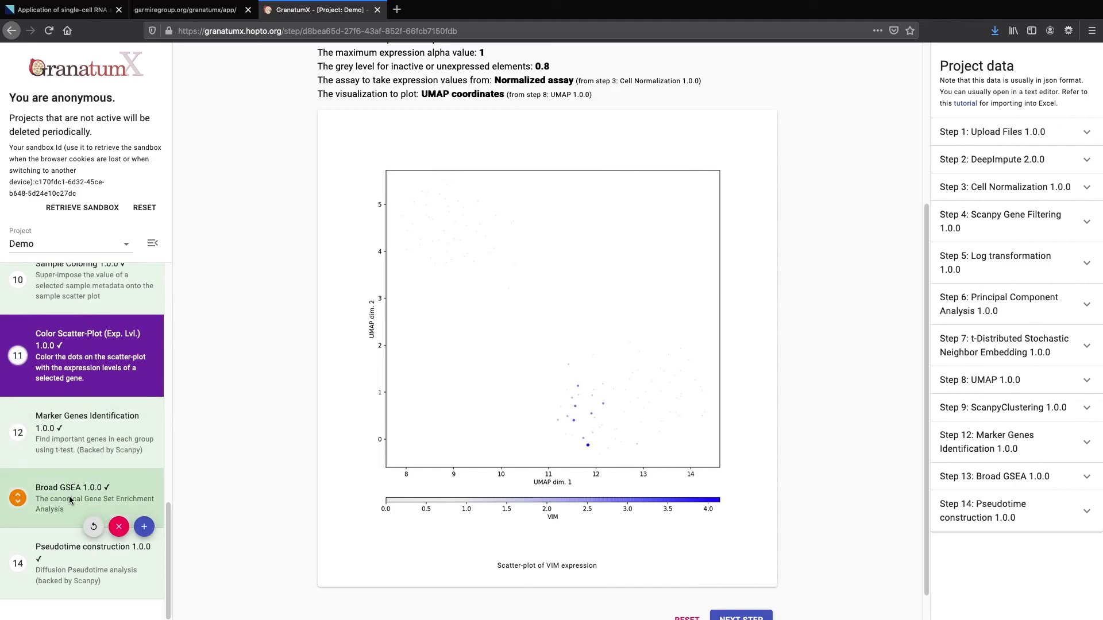
pyautogui.click(70, 500)
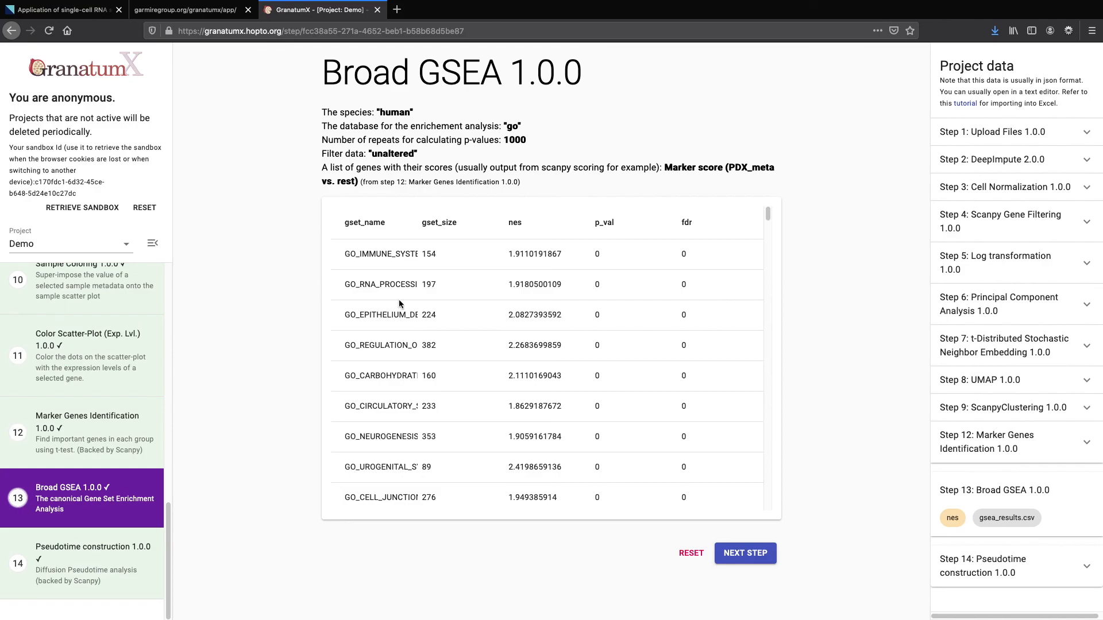
# Bring up the download option for gsea_results.csv in Project data
pyautogui.click(1008, 524)
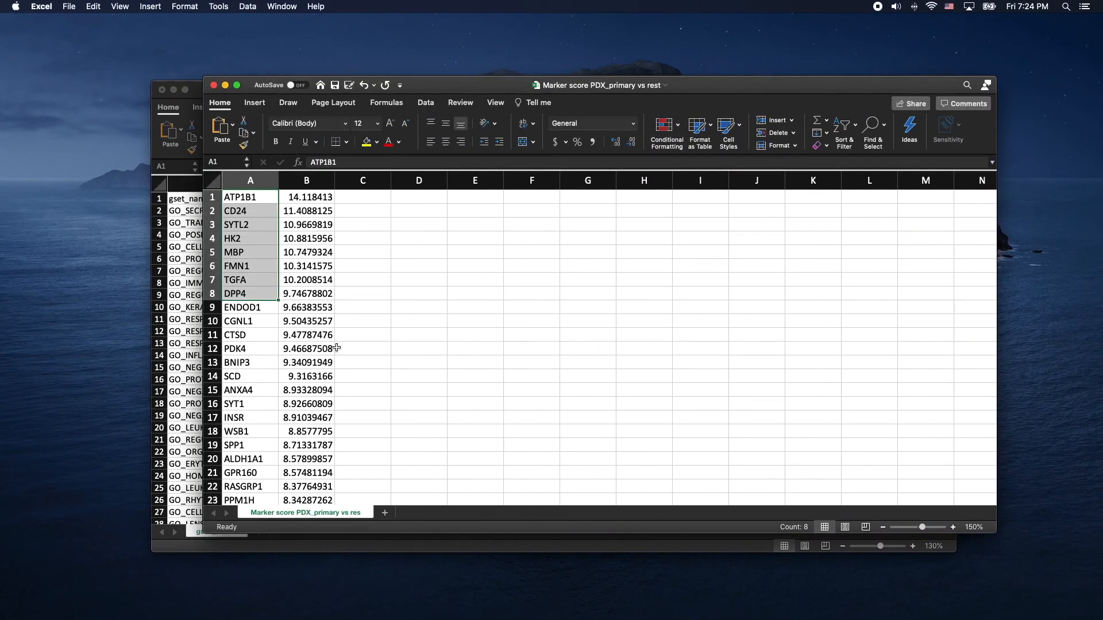
# Inspect the gene set names and score columns in the gsea_results sheet, then return to GranatumX
pyautogui.click(179, 325)
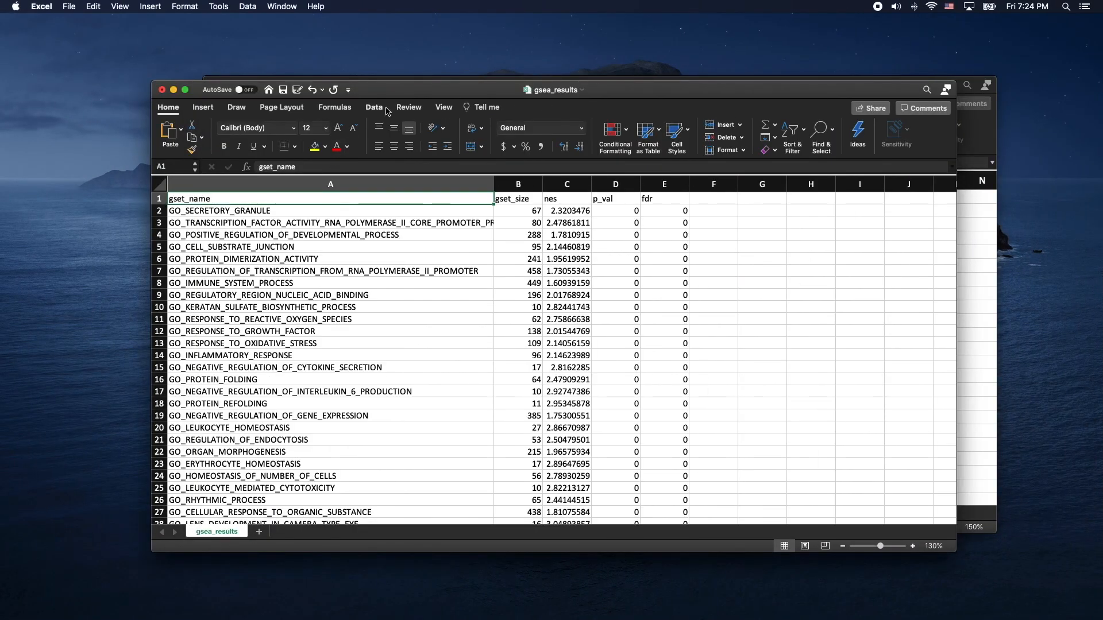
pyautogui.moveTo(409, 96); pyautogui.dragTo(413, 83)
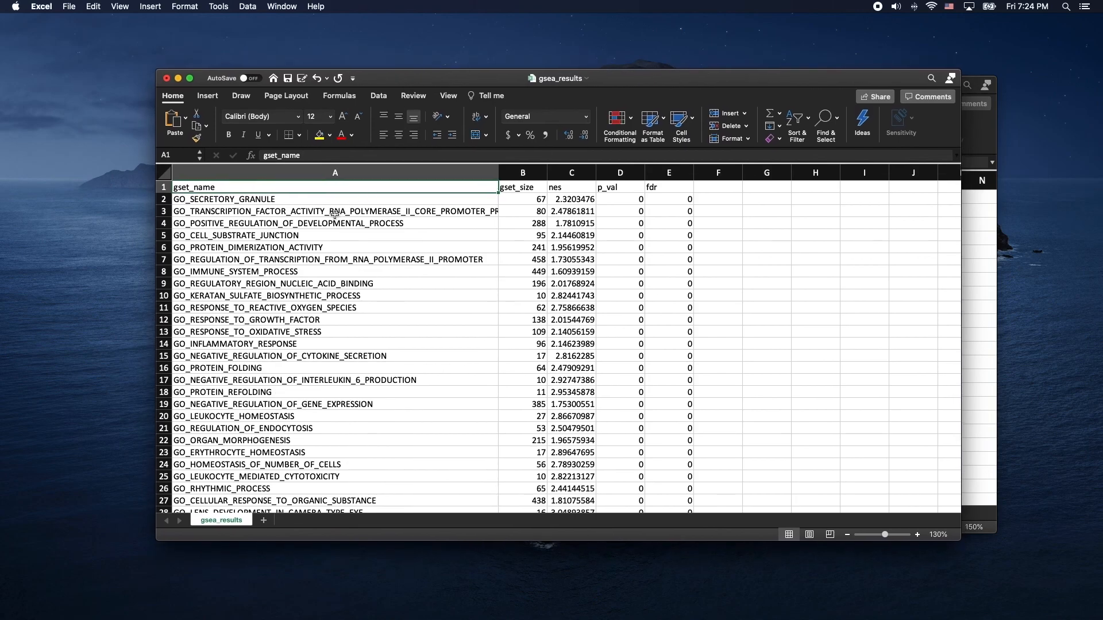
pyautogui.click(321, 200)
pyautogui.moveTo(321, 200); pyautogui.dragTo(364, 283)
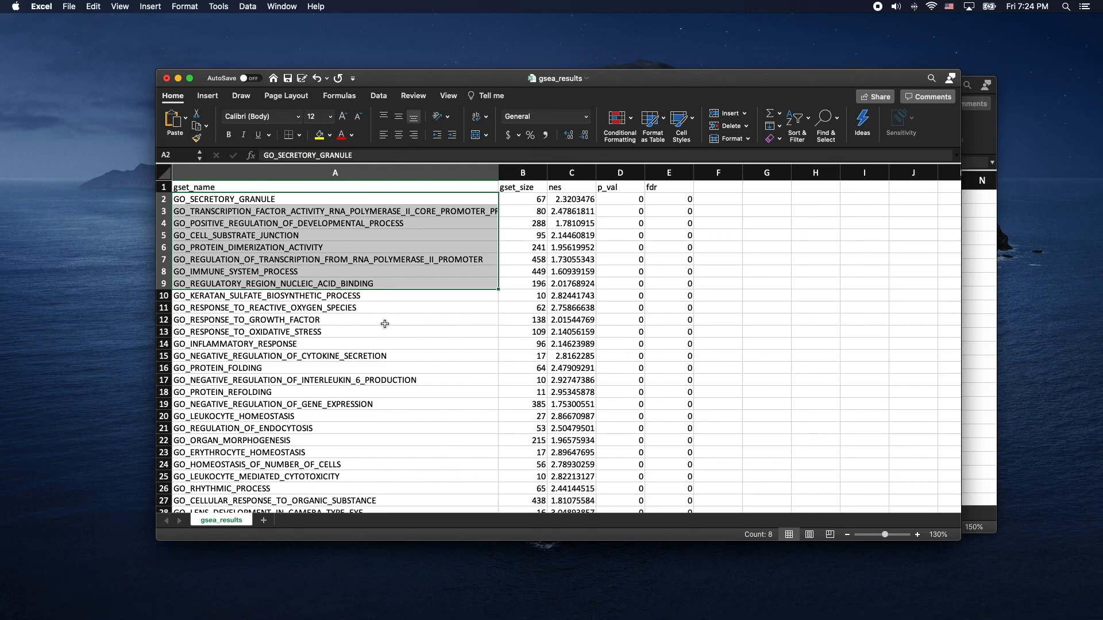
pyautogui.moveTo(515, 190); pyautogui.dragTo(656, 191)
pyautogui.hotkey('ctrl', 'Right')
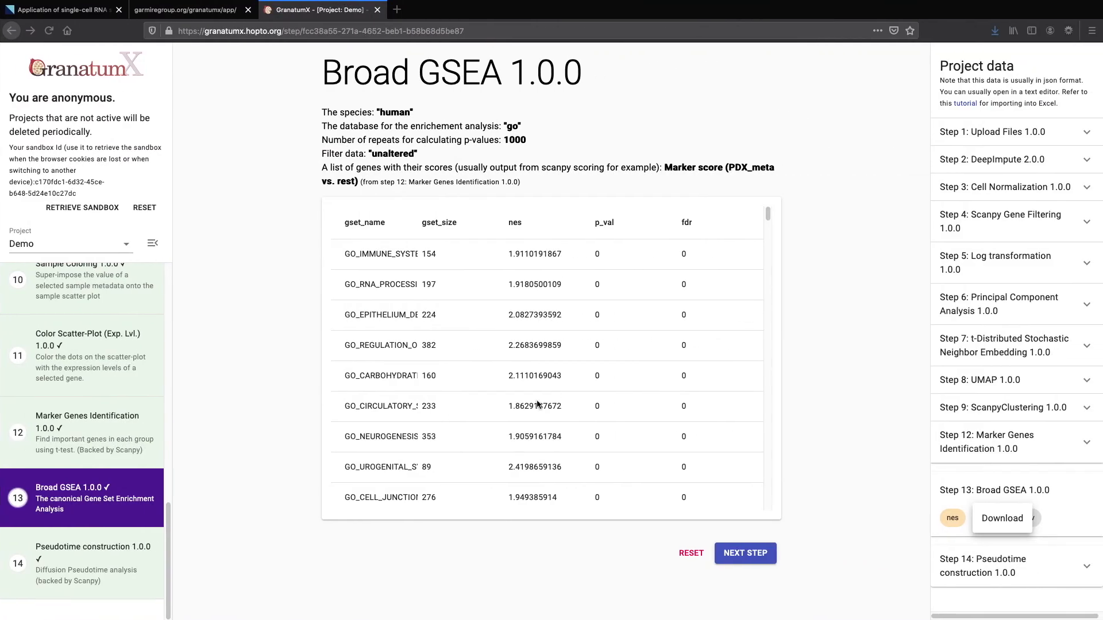
# Open step 14, Pseudotime construction 1.0.0, to see its dpt_order diffusion plot
pyautogui.click(85, 550)
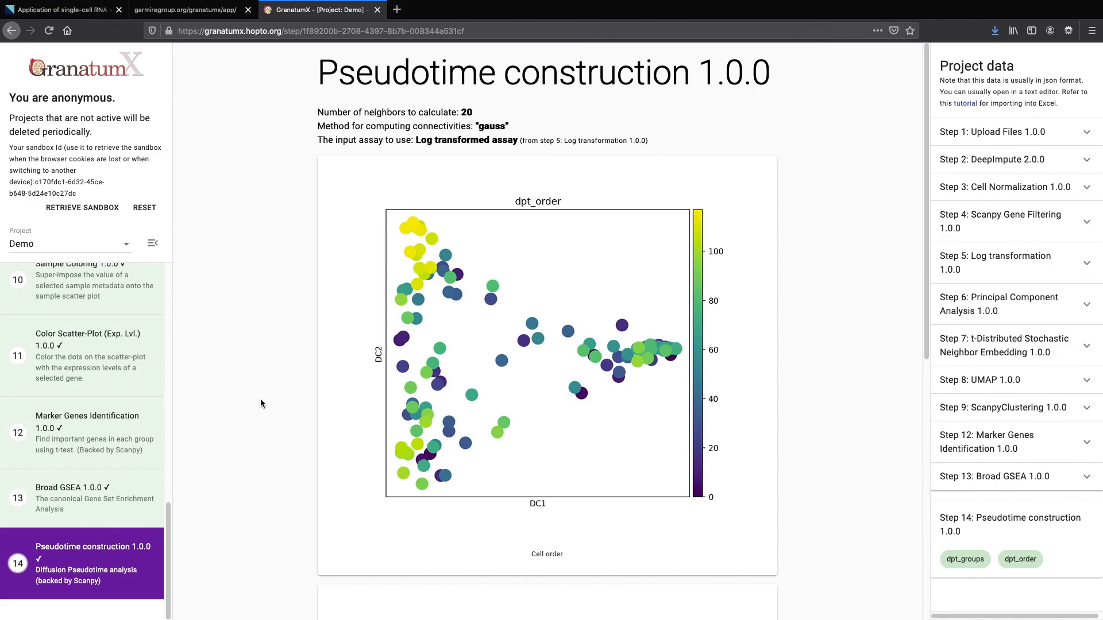
pyautogui.scroll(-6, 273, 400)
pyautogui.scroll(6, 273, 399)
pyautogui.scroll(-5, 379, 503)
pyautogui.scroll(-3, 378, 503)
pyautogui.scroll(3, 379, 503)
pyautogui.scroll(4, 378, 503)
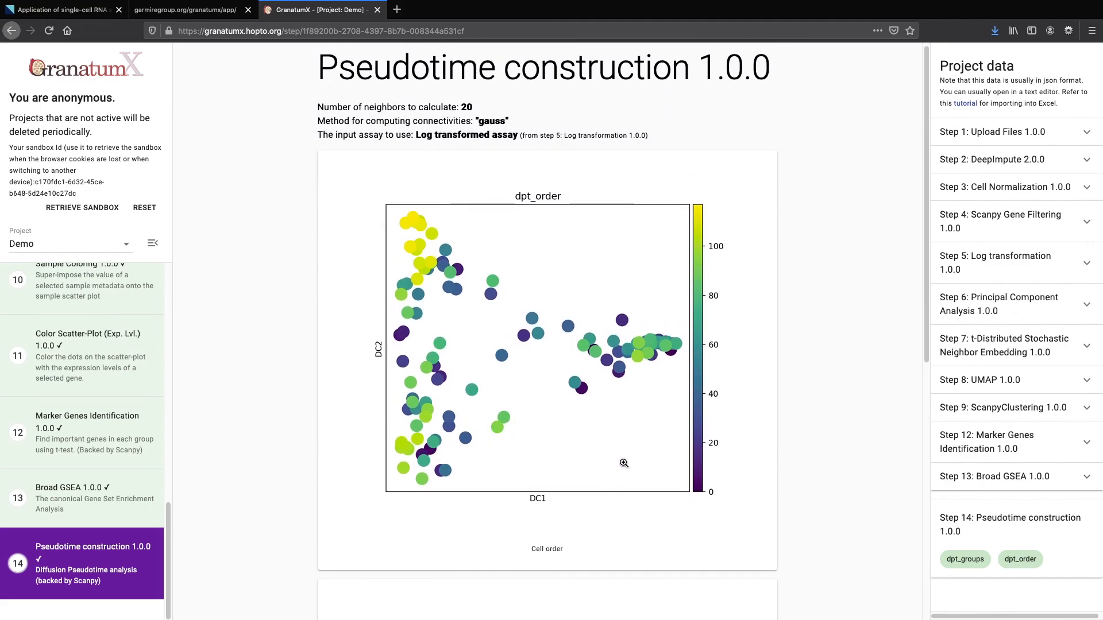
pyautogui.scroll(-6, 699, 474)
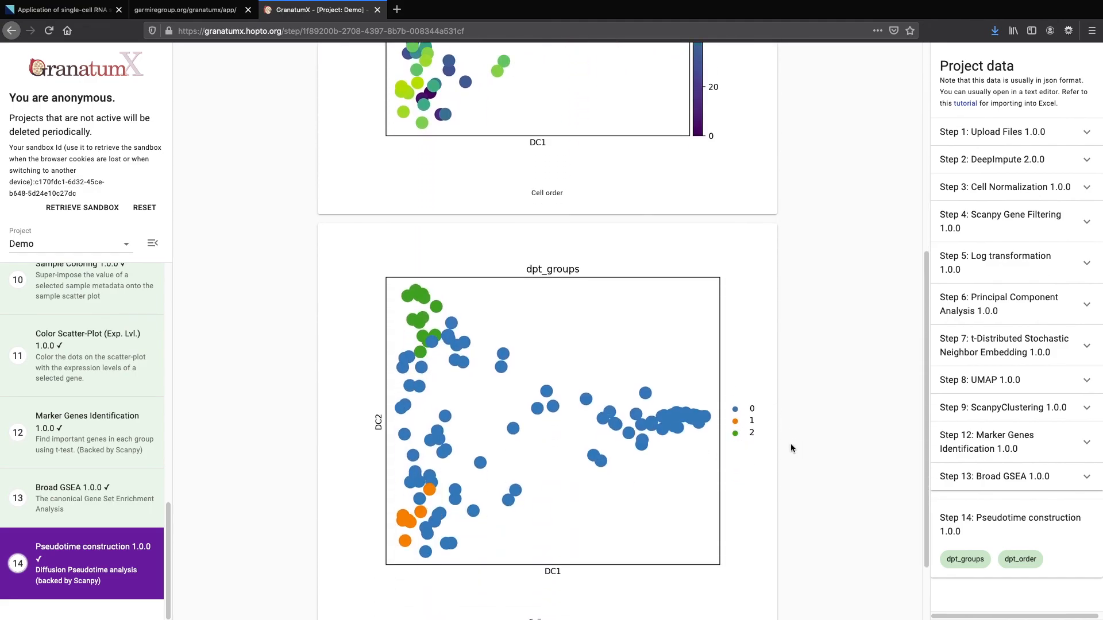
pyautogui.scroll(2, 666, 446)
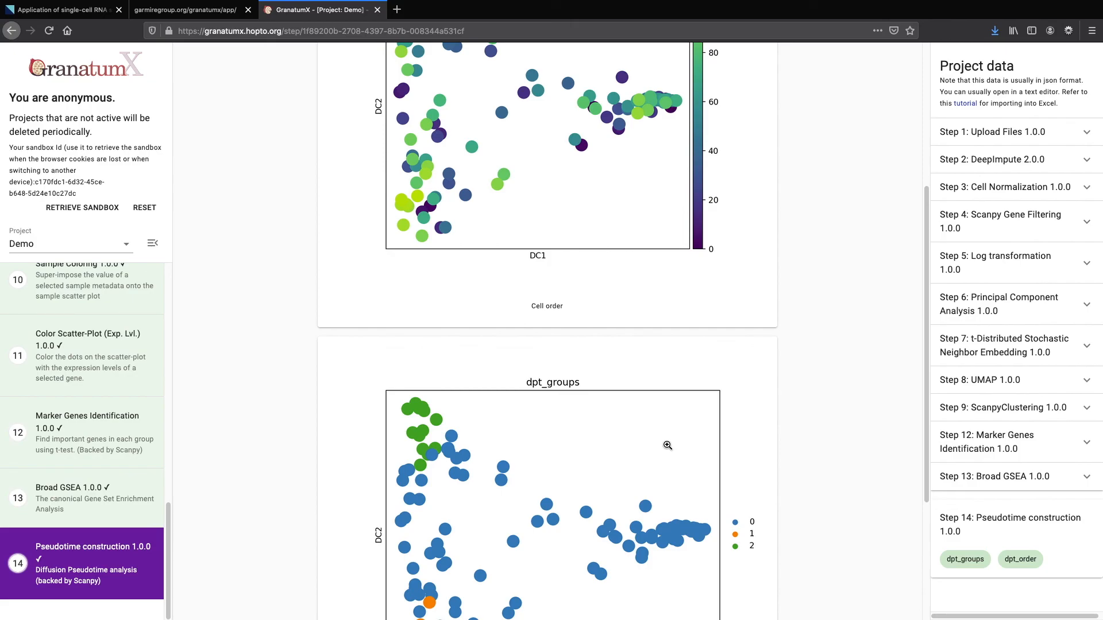
pyautogui.scroll(4, 667, 445)
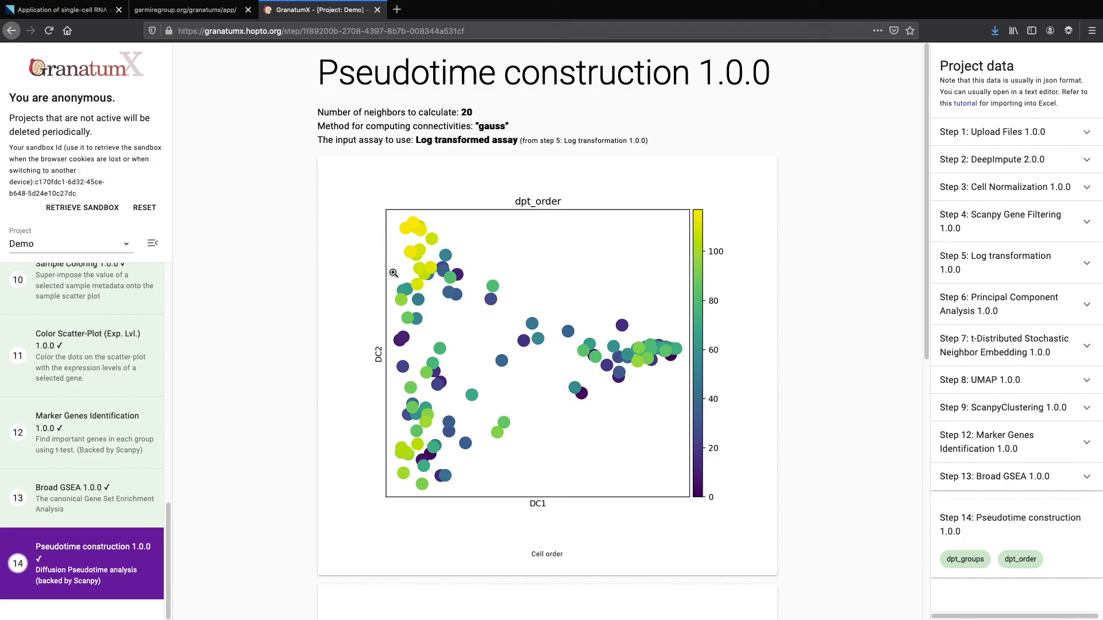
pyautogui.scroll(-6, 393, 273)
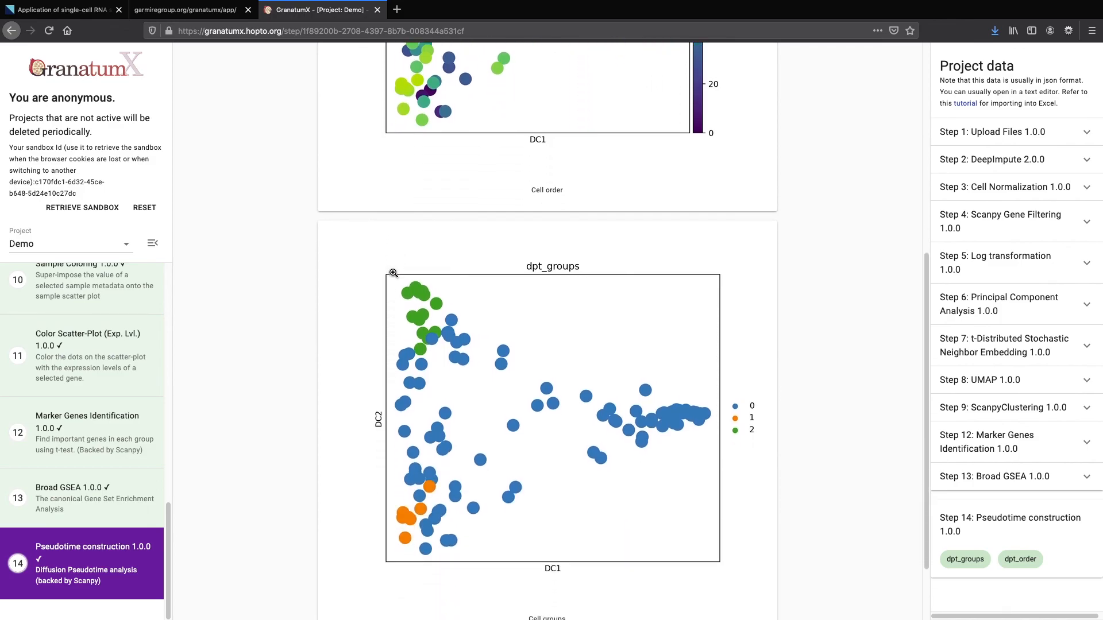
pyautogui.scroll(-1, 393, 273)
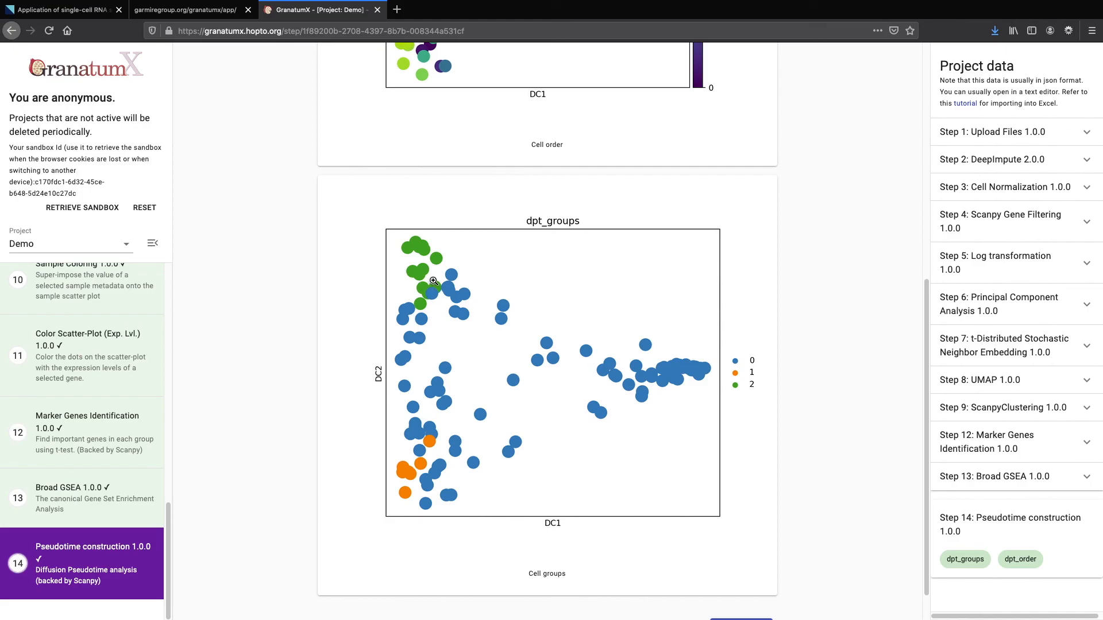
pyautogui.scroll(4, 434, 281)
pyautogui.scroll(-1, 434, 281)
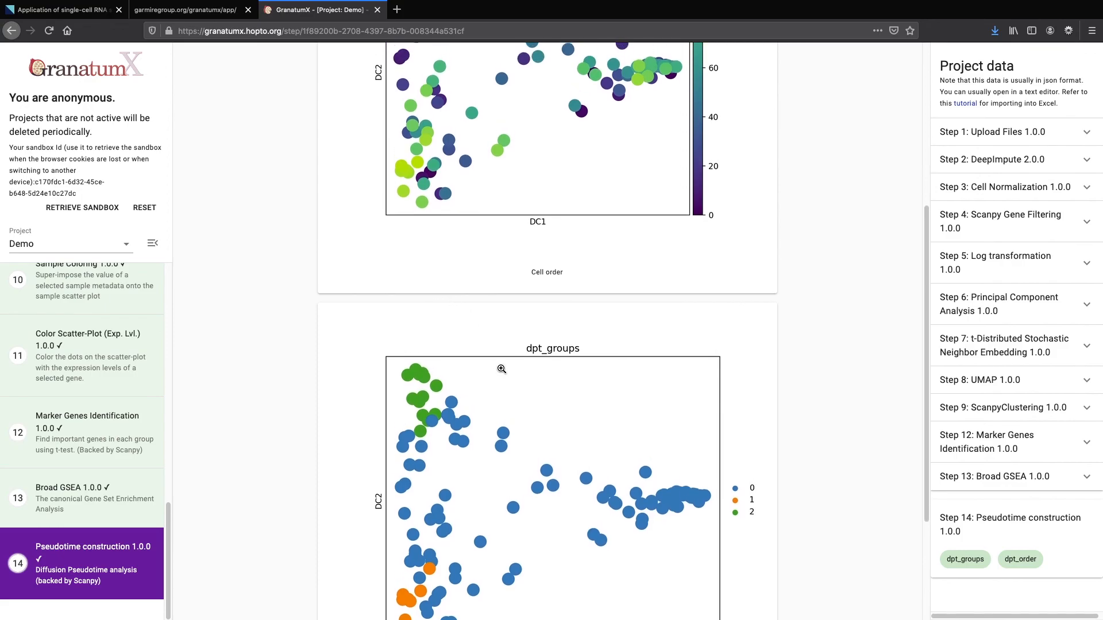
pyautogui.scroll(5, 501, 367)
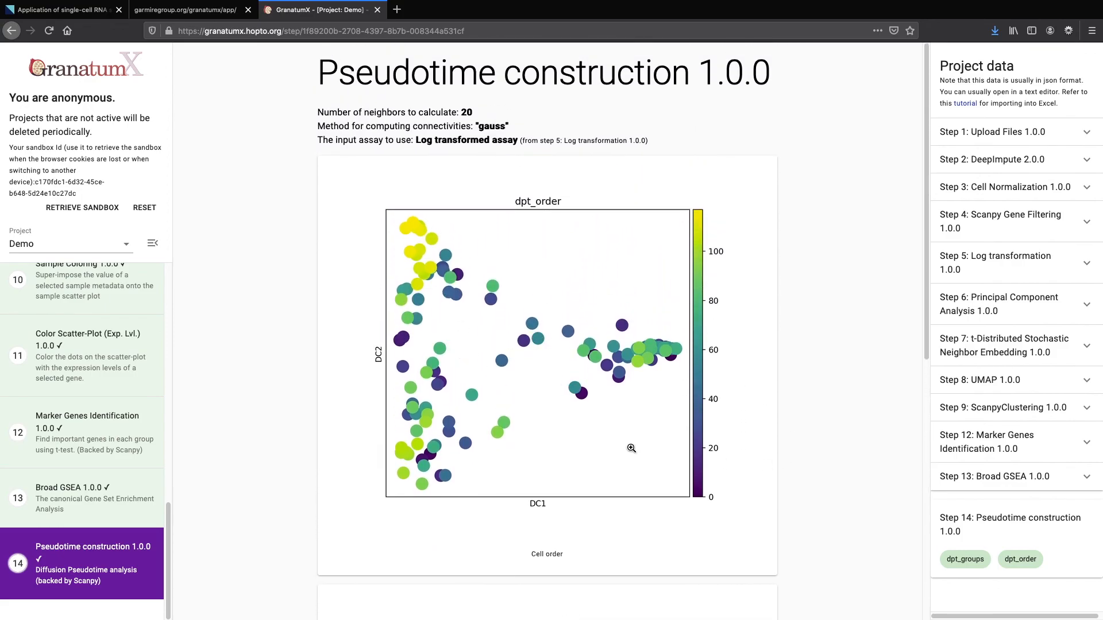
pyautogui.scroll(-1, 549, 397)
pyautogui.scroll(-5, 550, 398)
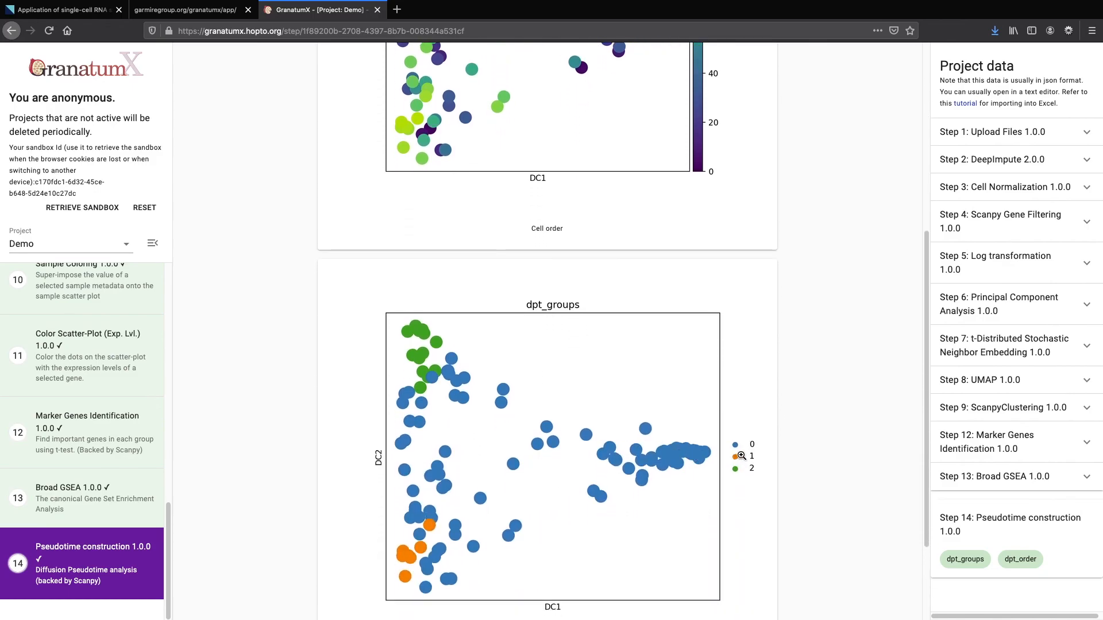
pyautogui.scroll(-1, 565, 488)
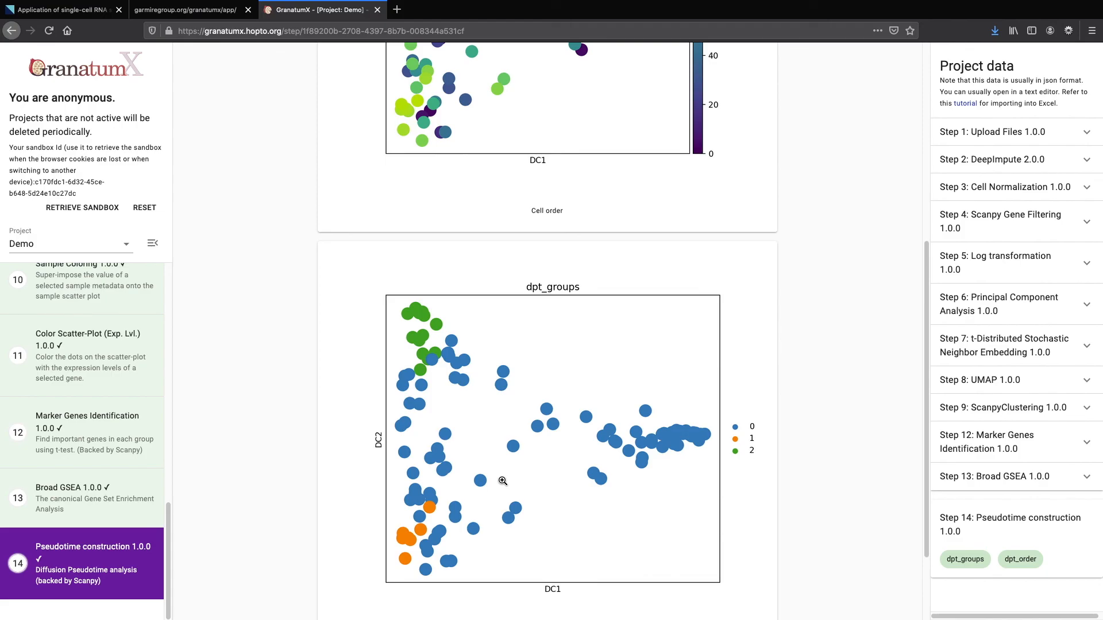
pyautogui.scroll(1, 503, 481)
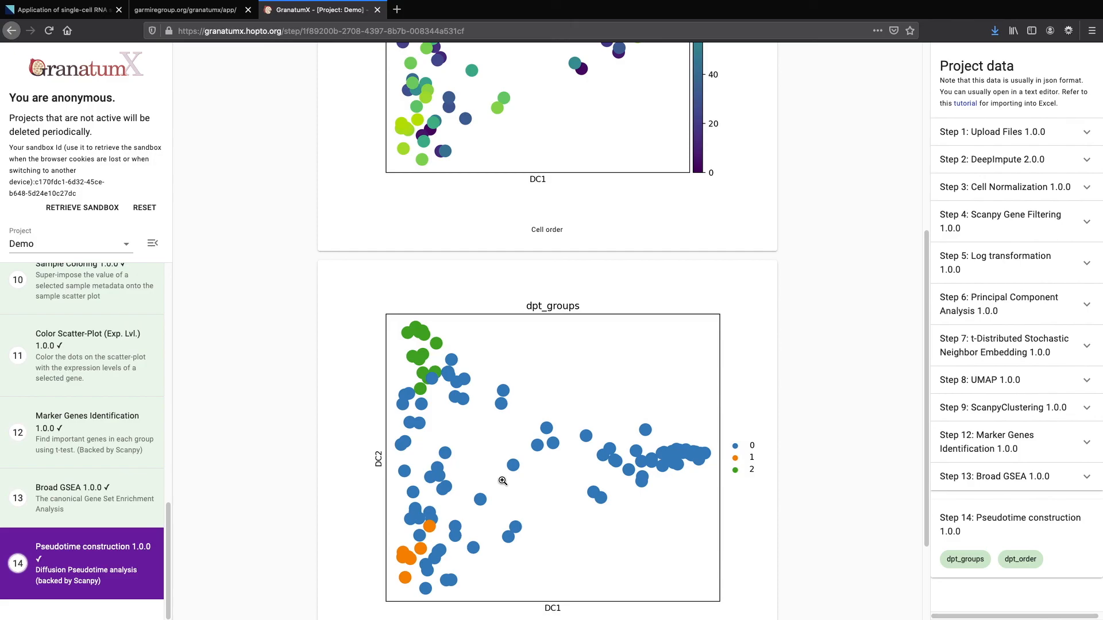
pyautogui.scroll(-5, 503, 481)
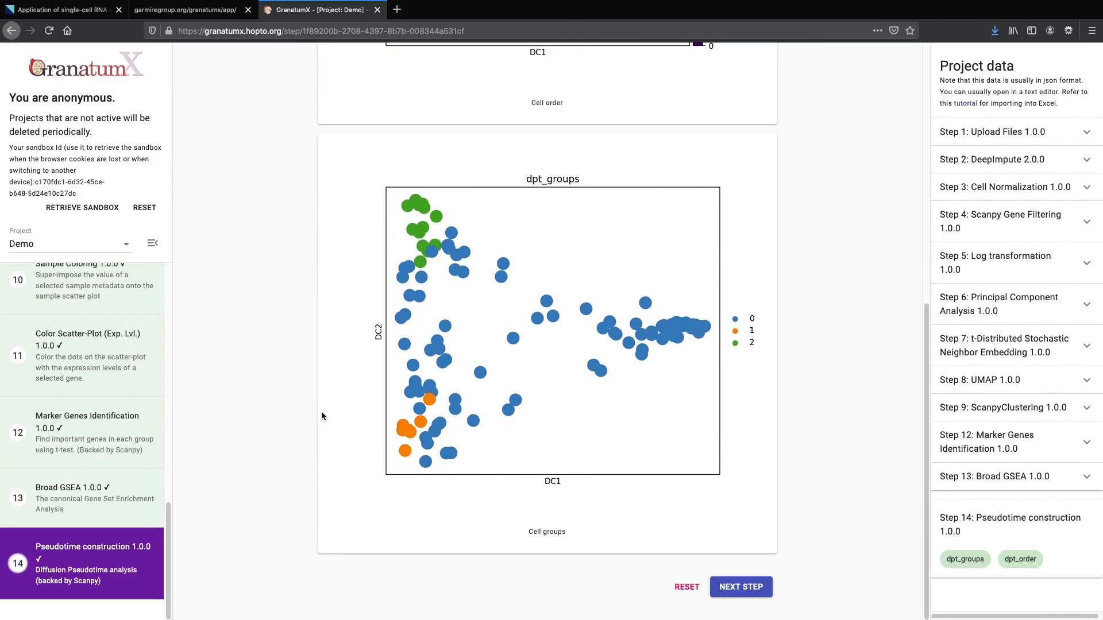
pyautogui.moveTo(81, 387)
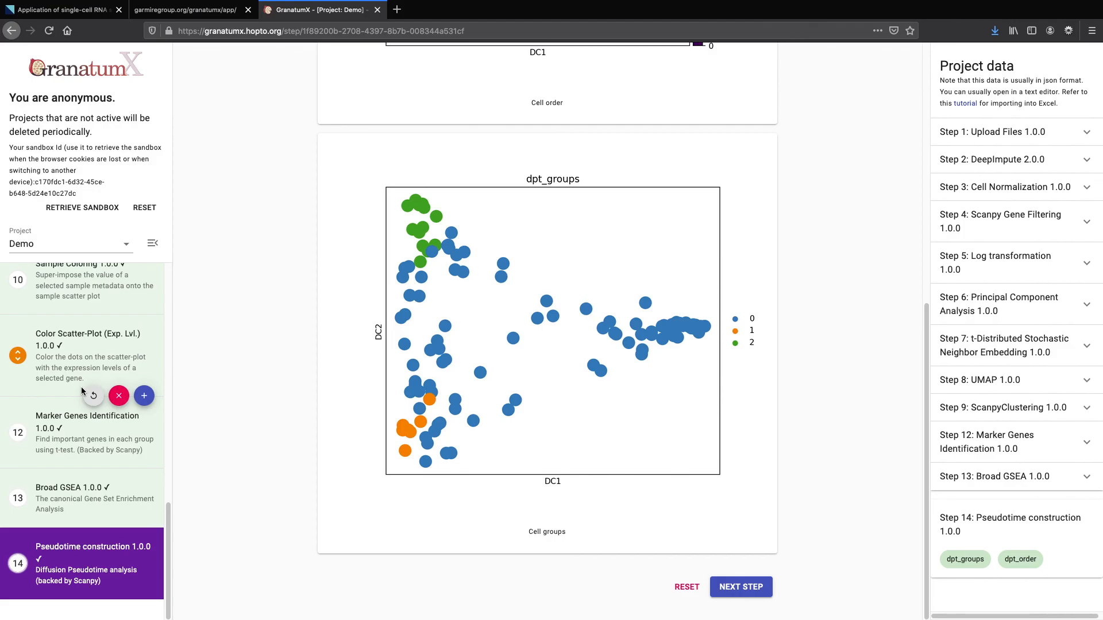
pyautogui.scroll(1, 81, 387)
pyautogui.scroll(7, 82, 392)
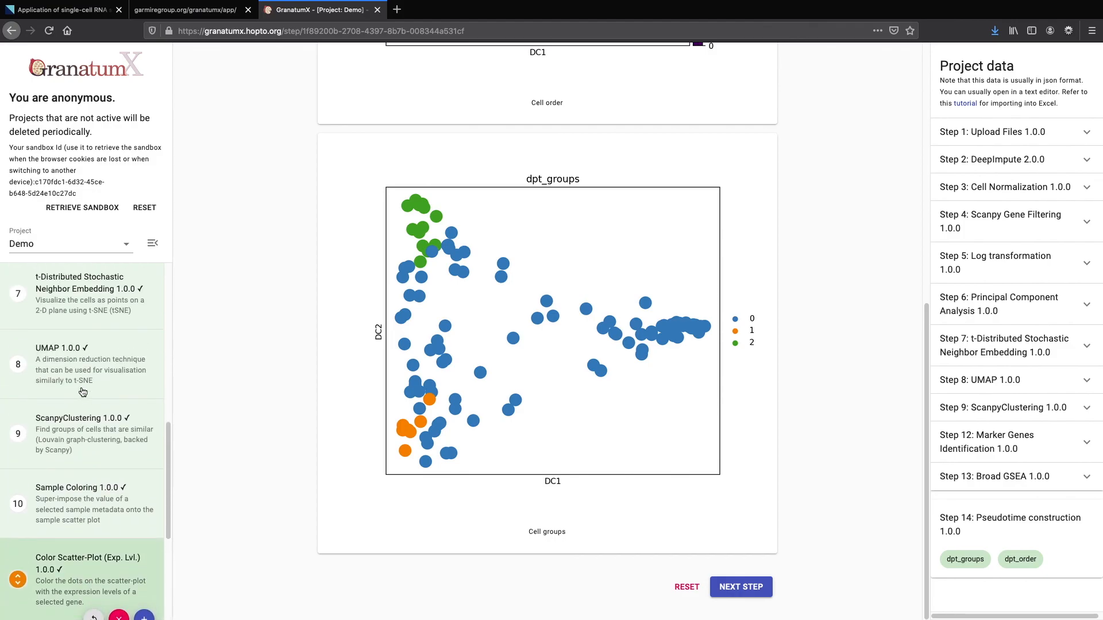
# Open the Demo project's Analysis Report and scroll down to the dpt_groups pseudotime plot
pyautogui.click(152, 246)
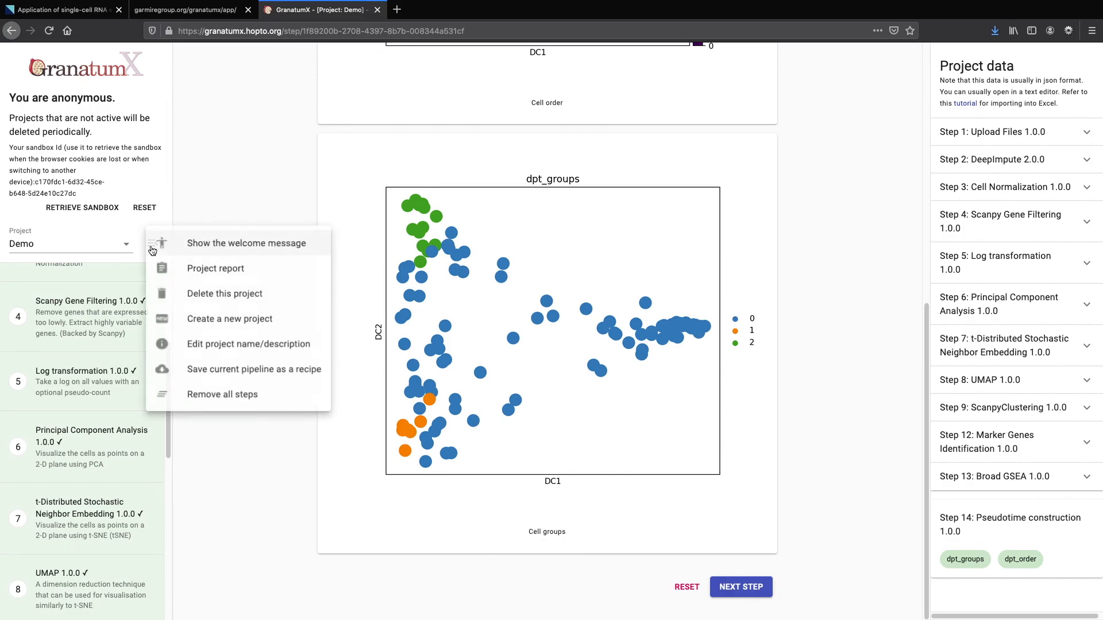
pyautogui.click(198, 275)
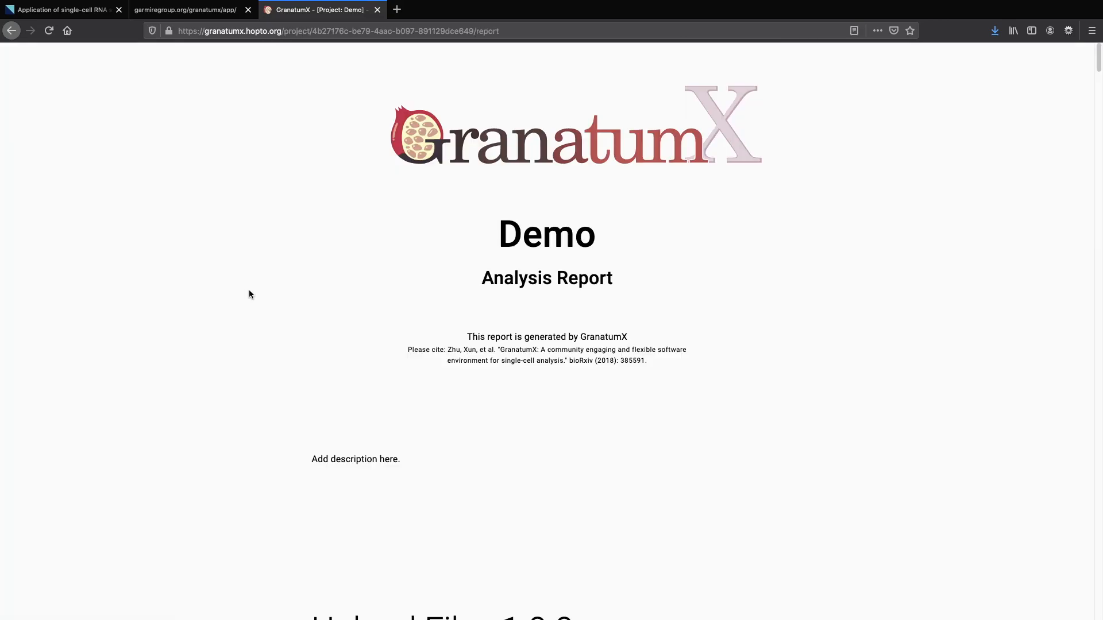
pyautogui.scroll(-10, 249, 294)
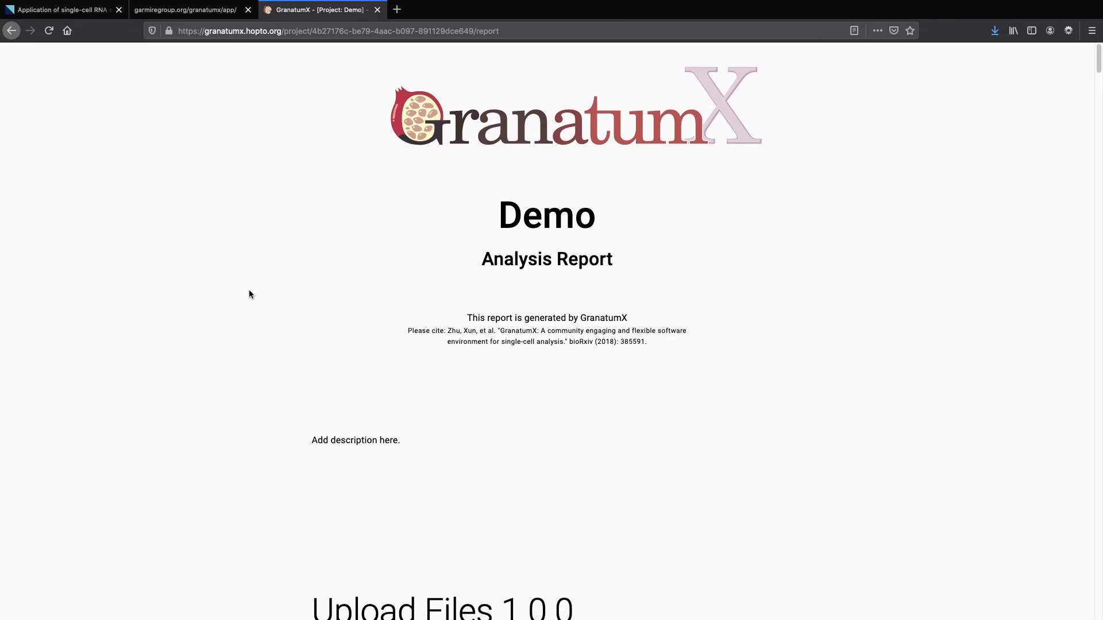
pyautogui.scroll(-12, 249, 294)
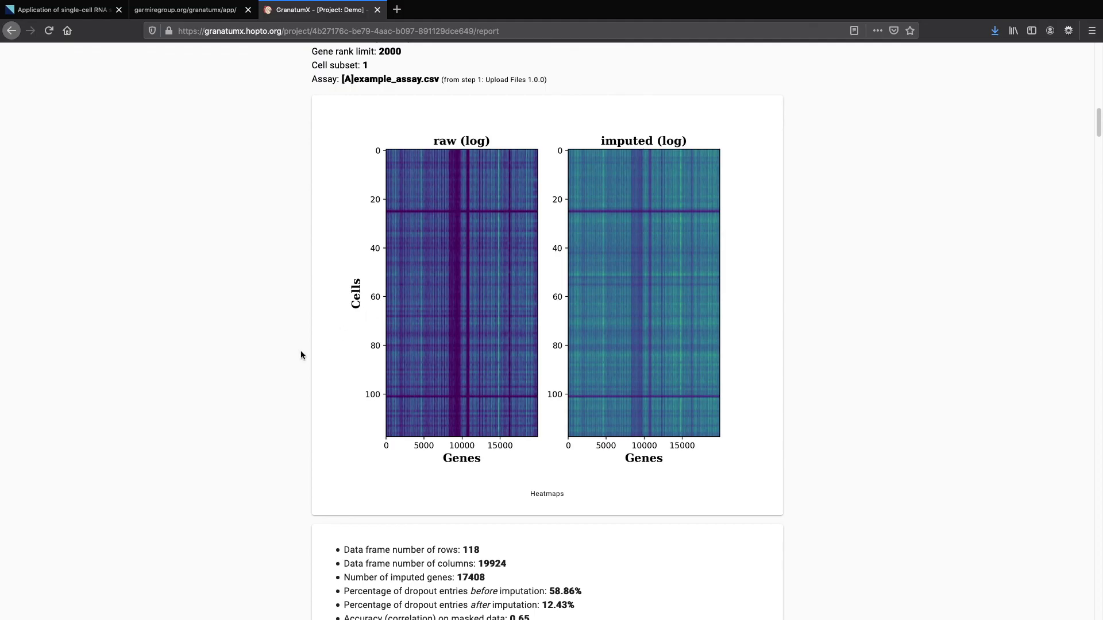
pyautogui.scroll(-20, 301, 352)
pyautogui.scroll(-20, 302, 353)
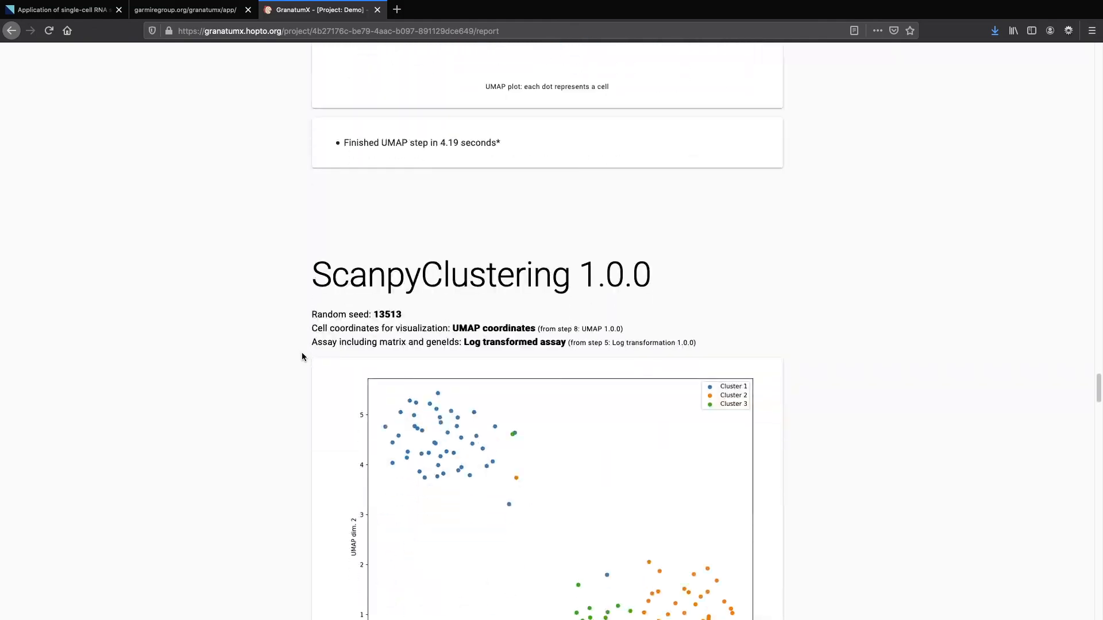
pyautogui.scroll(-5, 303, 357)
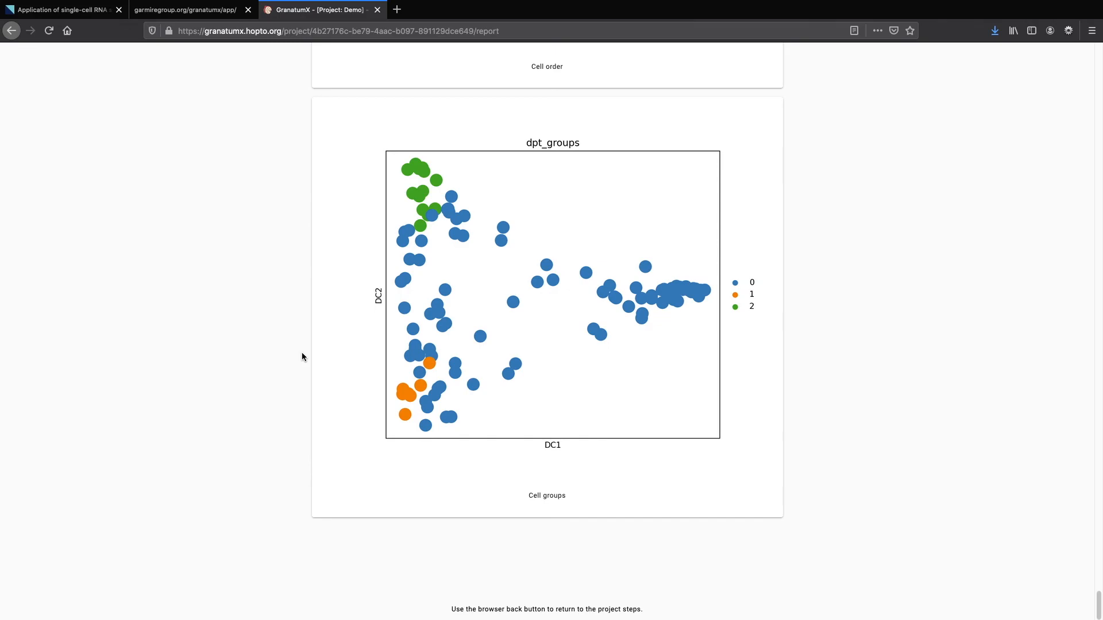
# Start a Save as PDF export of the report, cancel it, go back, and advance to Thank you!
pyautogui.press('super+p')
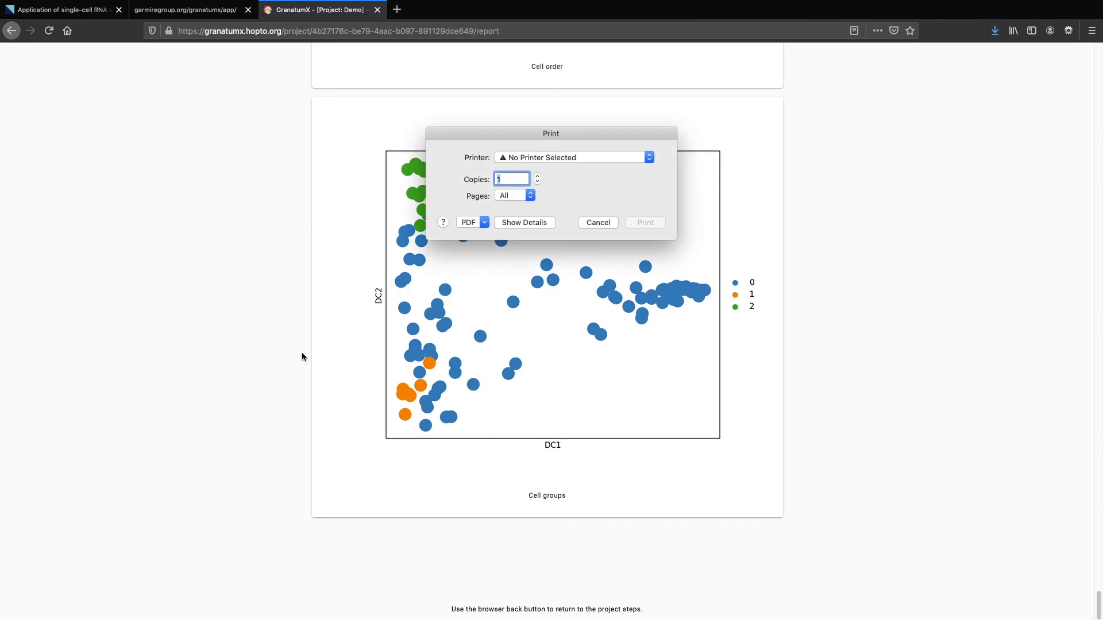
pyautogui.click(470, 223)
pyautogui.click(486, 246)
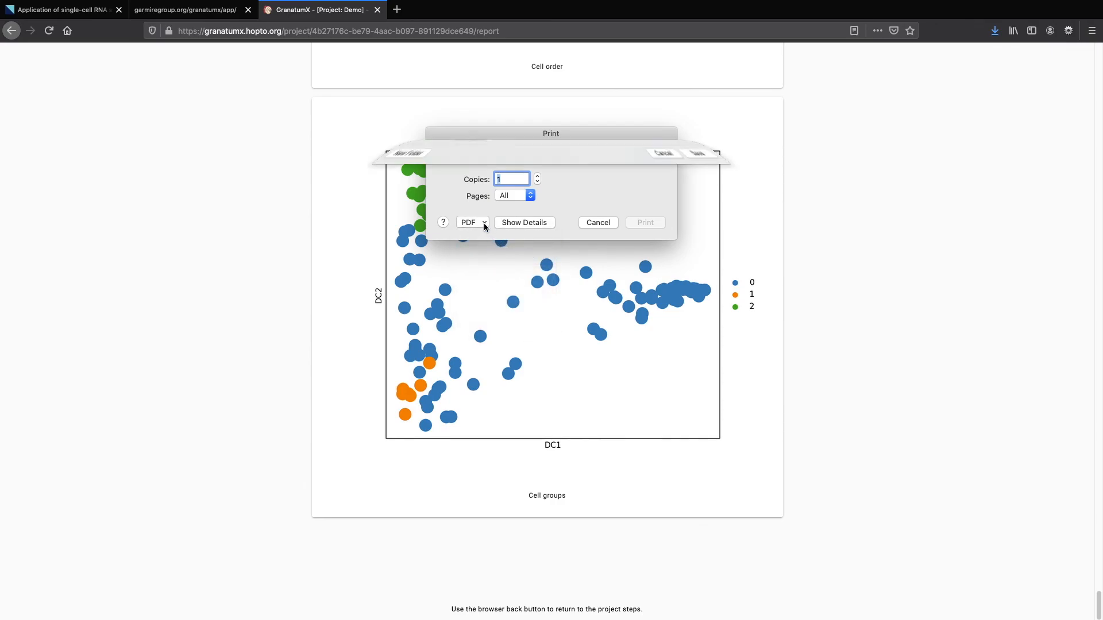
pyautogui.click(715, 391)
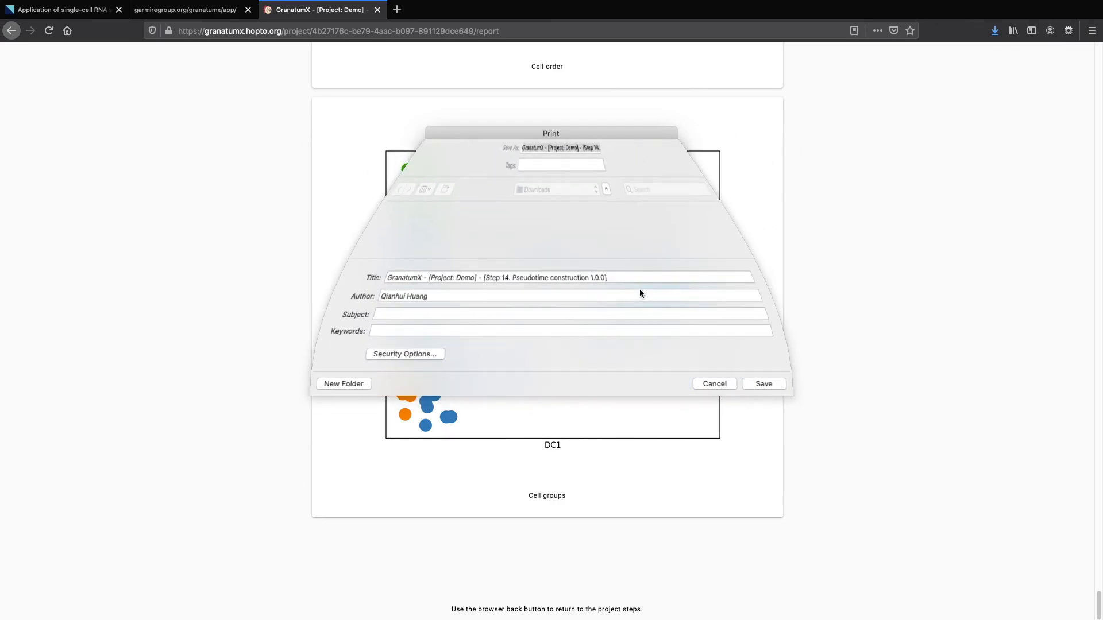
pyautogui.click(598, 222)
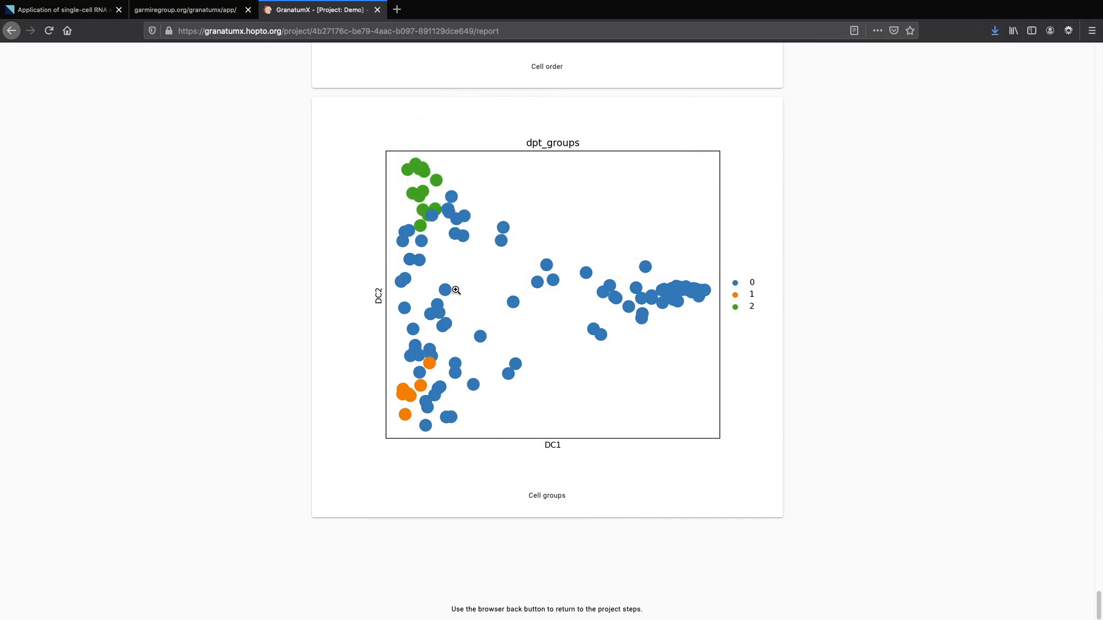
pyautogui.click(11, 30)
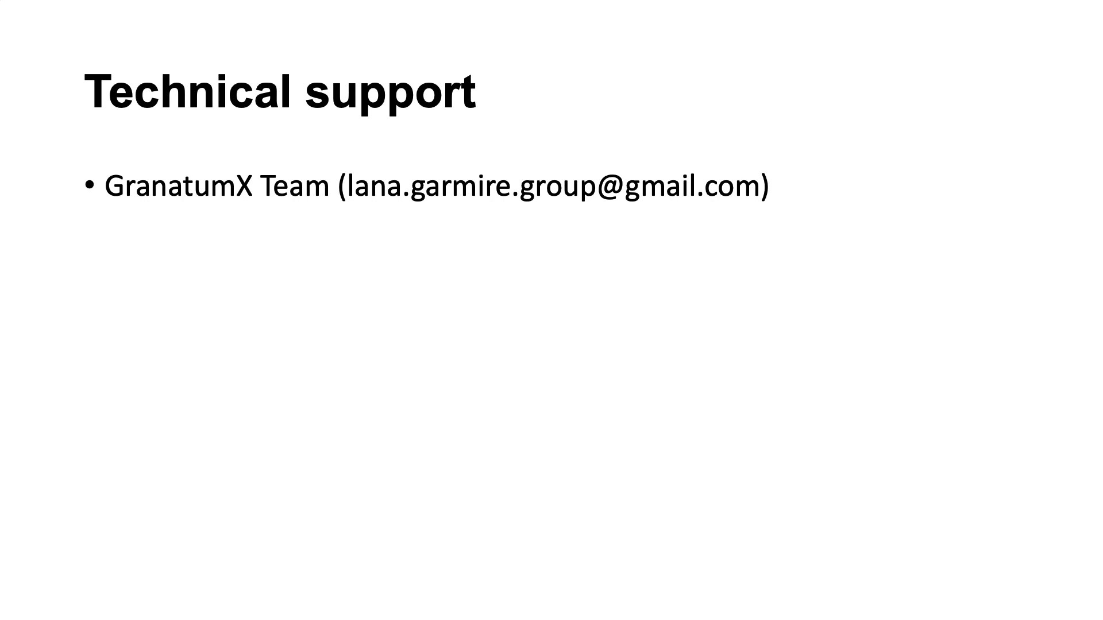
pyautogui.press('Right')
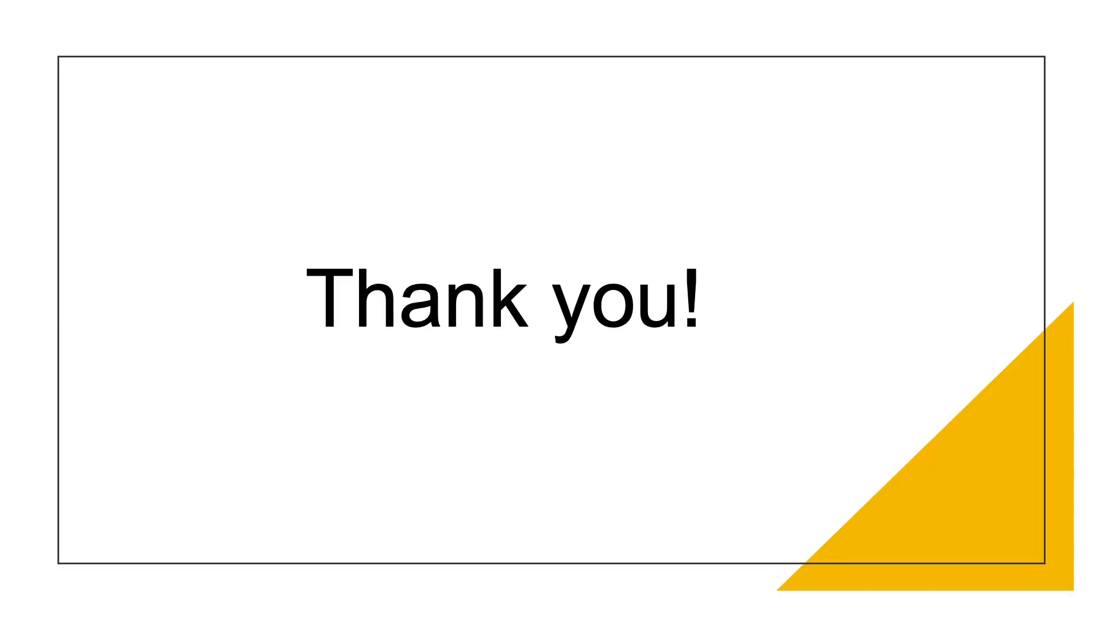